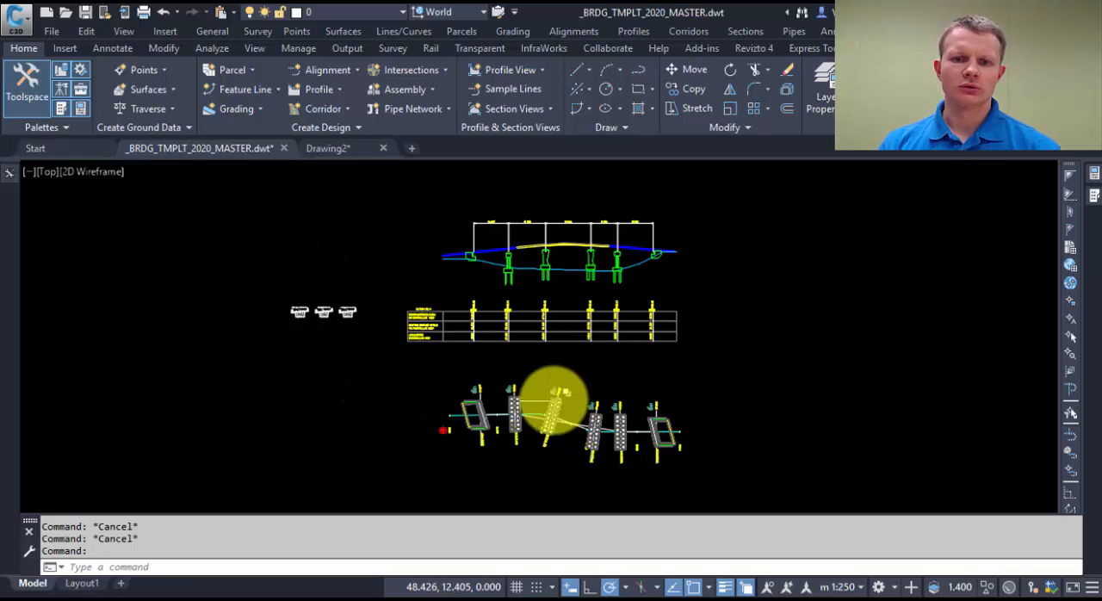
# Step: Delete the feature line running between PIER.02 and PIER.03 in the bridge plan
pyautogui.moveTo(560, 400); pyautogui.dragTo(601, 420, button='middle')
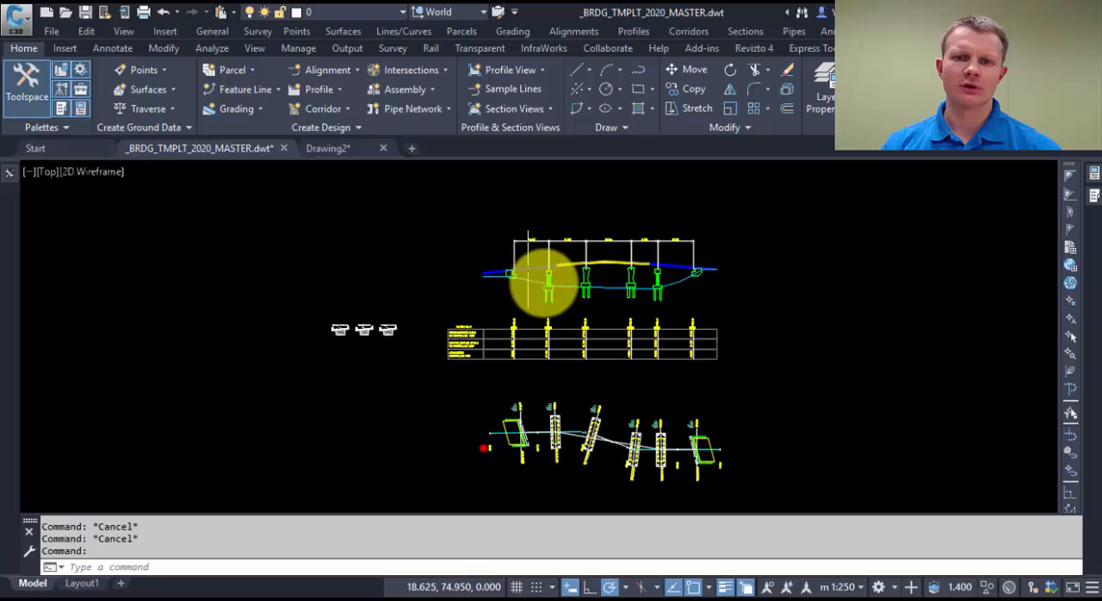
pyautogui.moveTo(630, 391); pyautogui.dragTo(592, 368, button='middle')
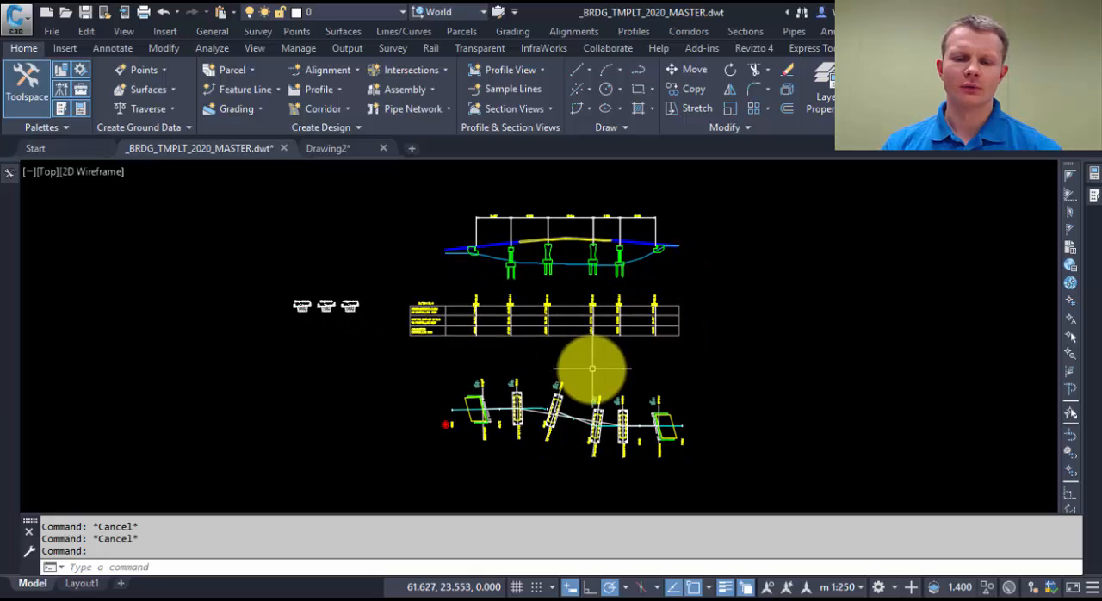
pyautogui.scroll(6, 555, 406)
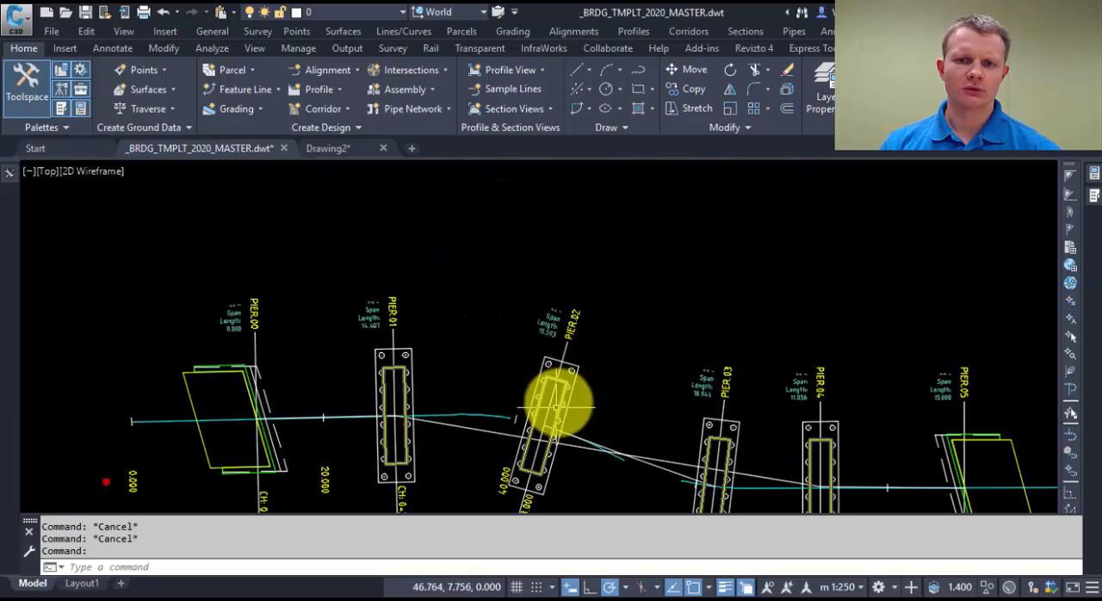
pyautogui.click(607, 447)
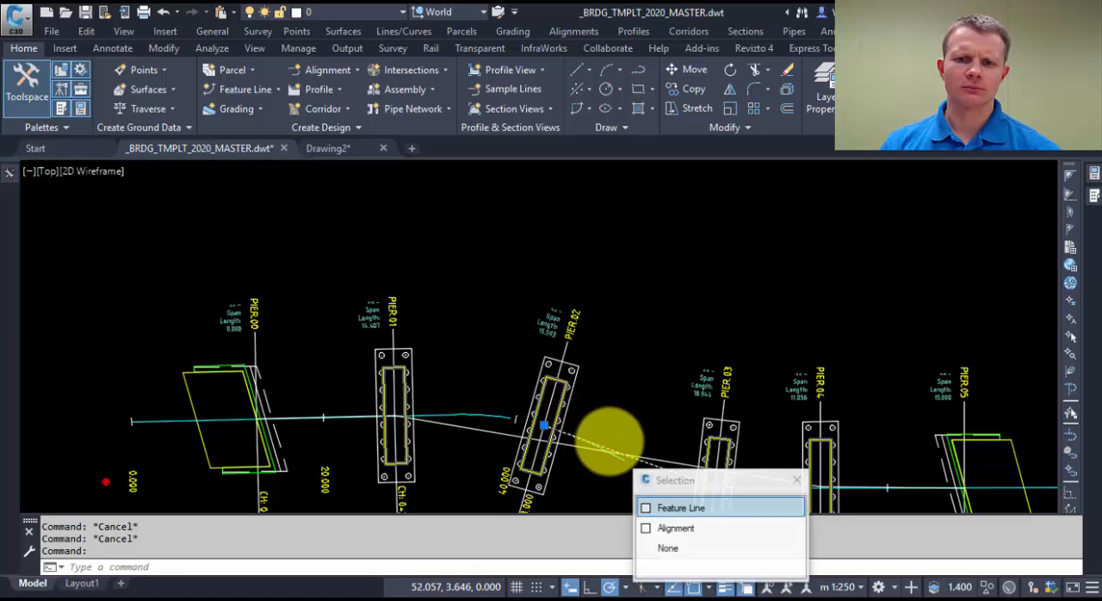
pyautogui.scroll(-4, 650, 342)
pyautogui.moveTo(650, 342); pyautogui.dragTo(585, 441, button='middle')
pyautogui.press('Delete')
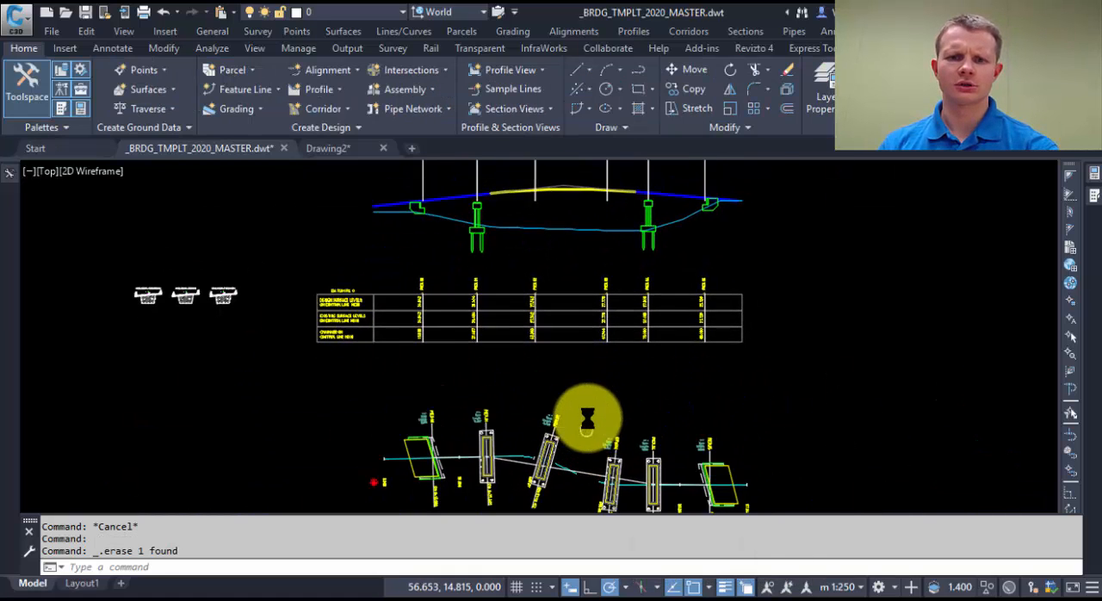
# Step: Delete the sample lines of the two middle piers, PIER.02 and PIER.03
pyautogui.scroll(5, 562, 397)
pyautogui.click(575, 394)
pyautogui.scroll(-5, 568, 392)
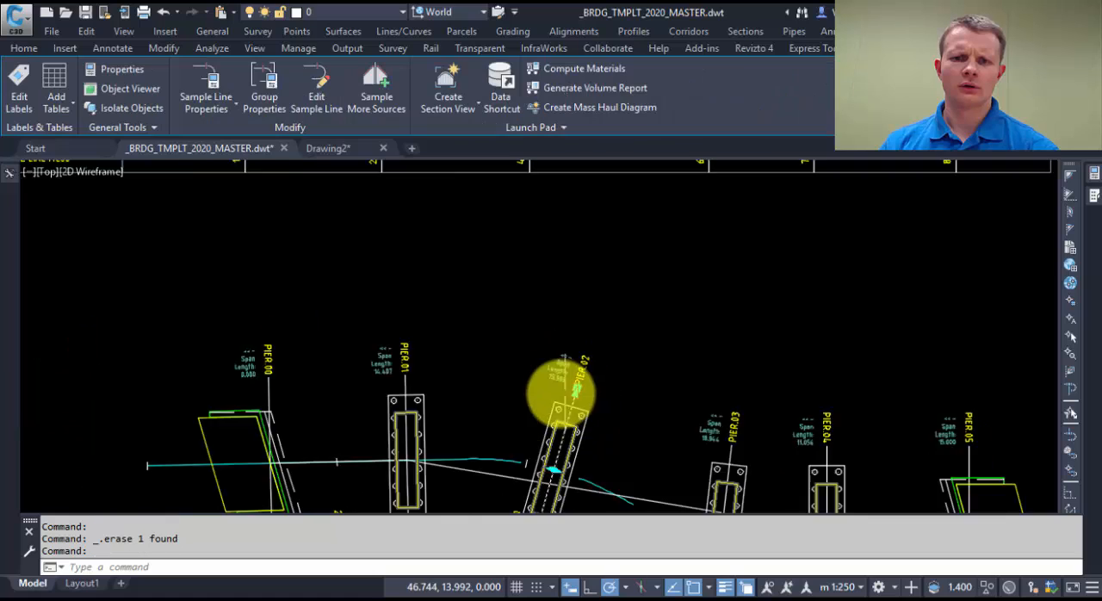
pyautogui.scroll(4, 603, 389)
pyautogui.scroll(-6, 564, 381)
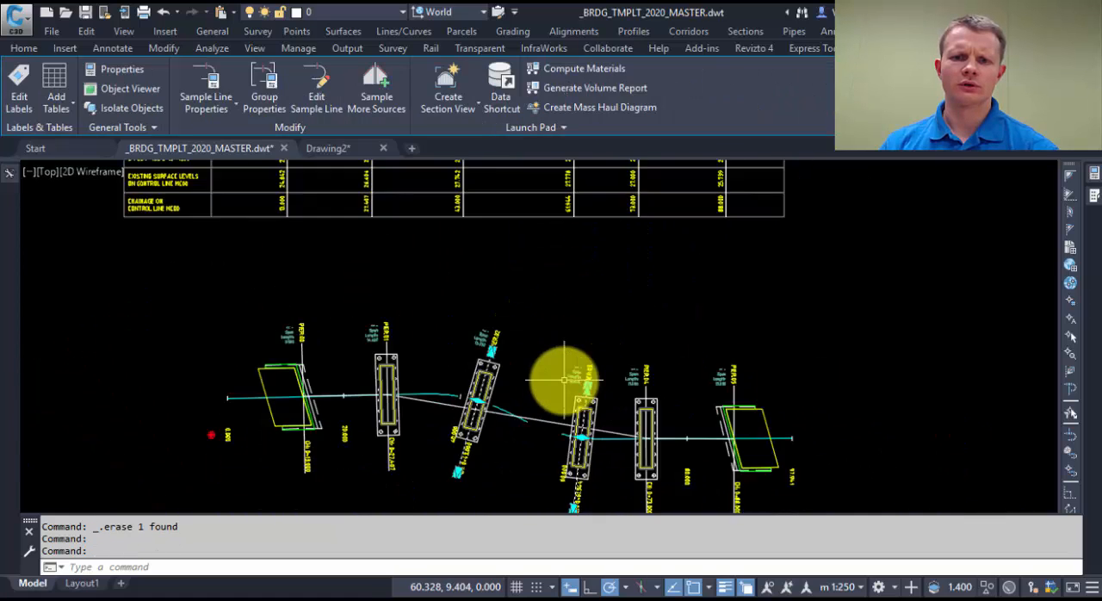
pyautogui.moveTo(565, 382)
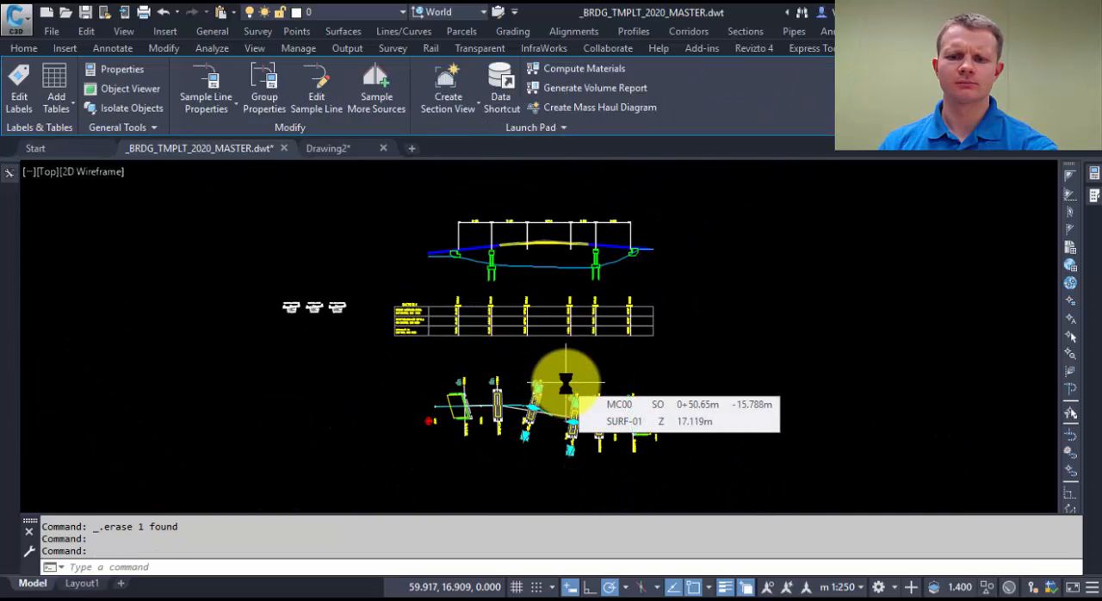
pyautogui.press('Delete')
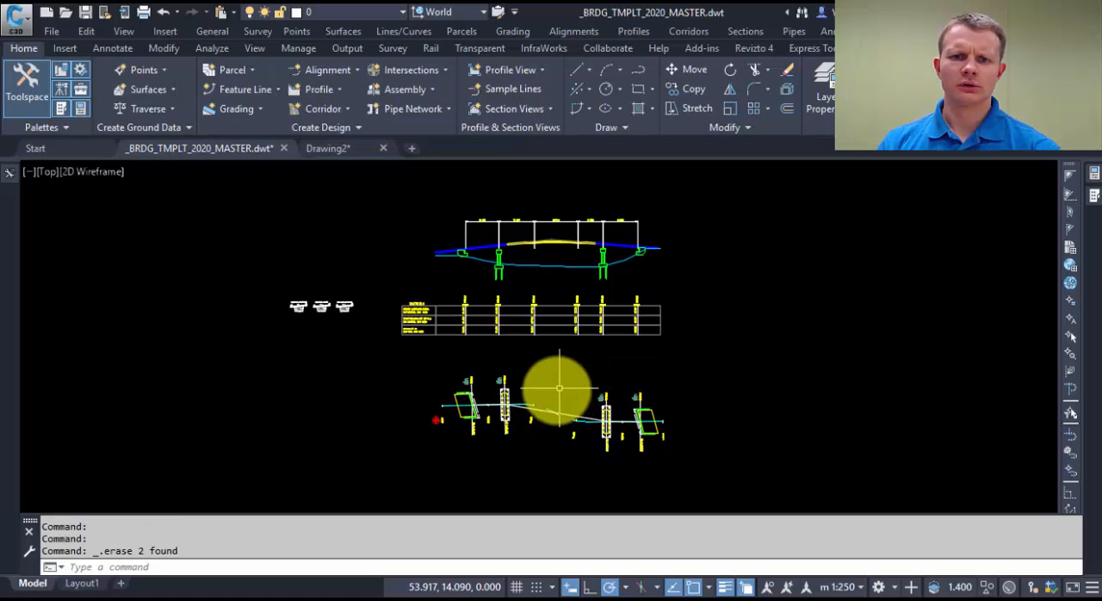
pyautogui.press('Escape')
pyautogui.scroll(4, 542, 397)
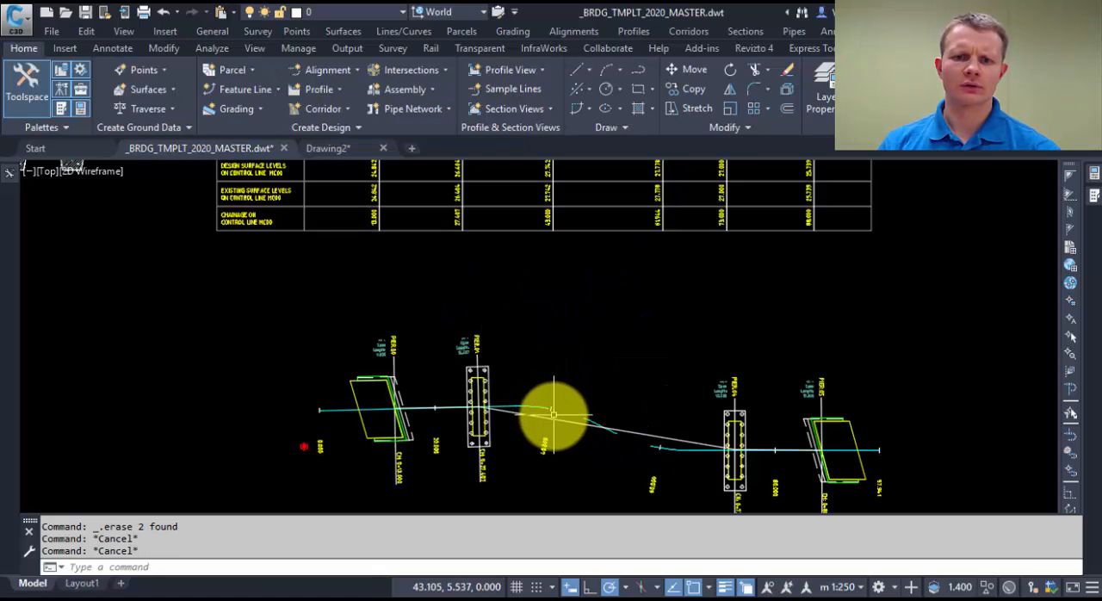
pyautogui.scroll(-5, 553, 419)
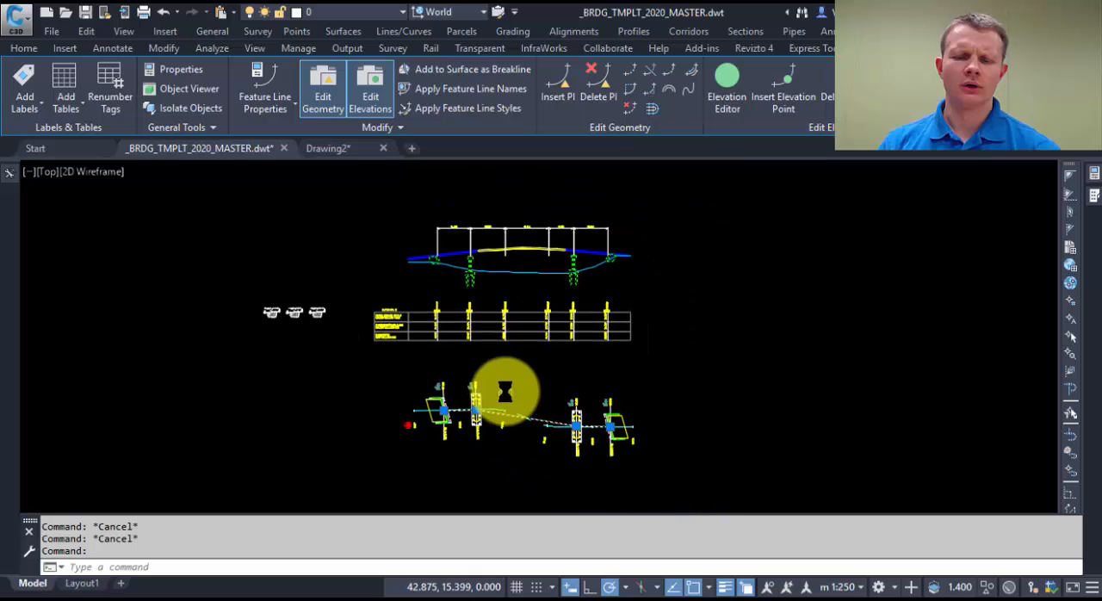
pyautogui.press('Escape')
# Step: Move the PIER.01 sample line along the alignment towards mid-span, to chainage about 34.01
pyautogui.scroll(4, 513, 396)
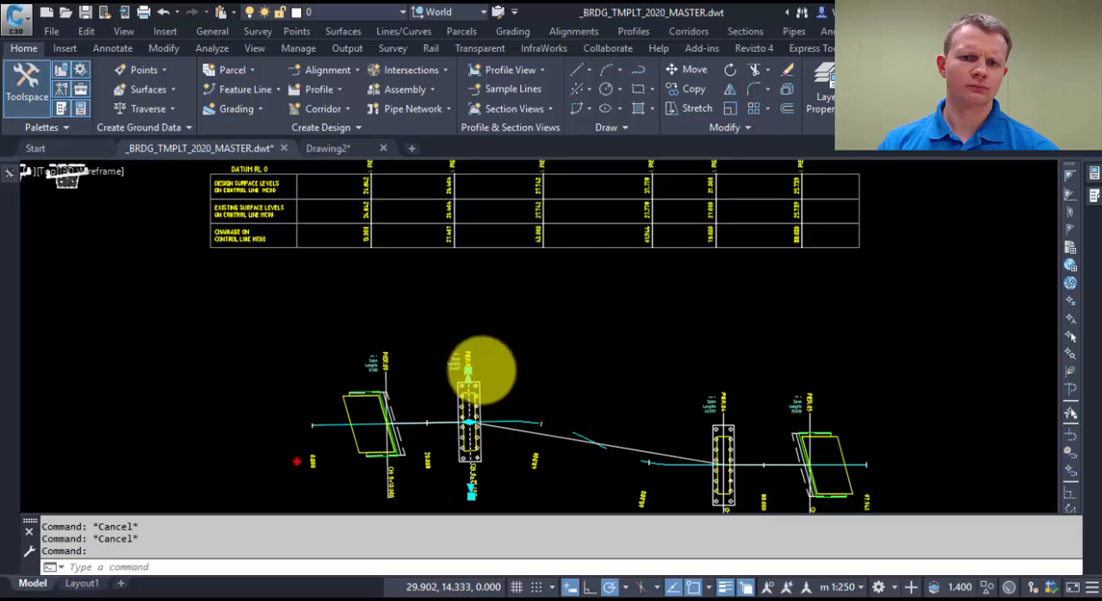
pyautogui.click(482, 370)
pyautogui.scroll(-4, 482, 370)
pyautogui.click(486, 392)
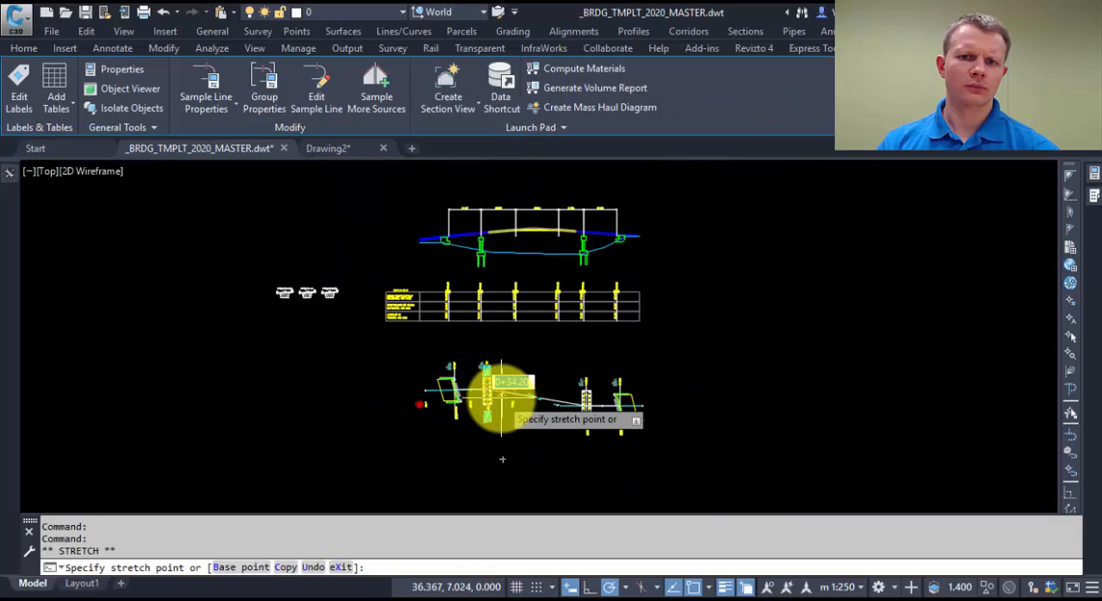
pyautogui.scroll(4, 498, 409)
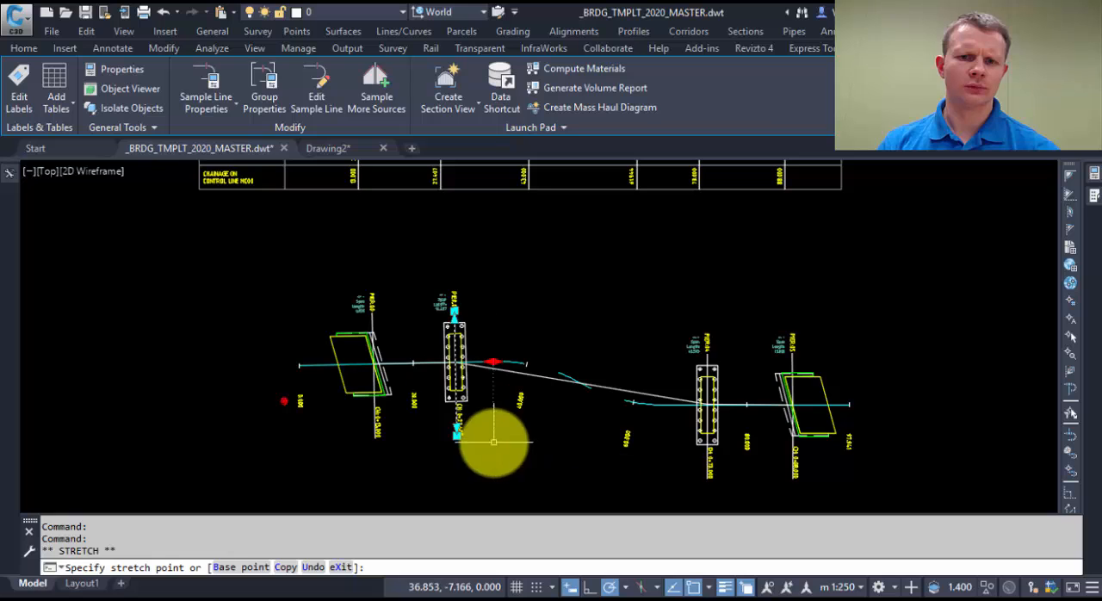
pyautogui.press('Escape')
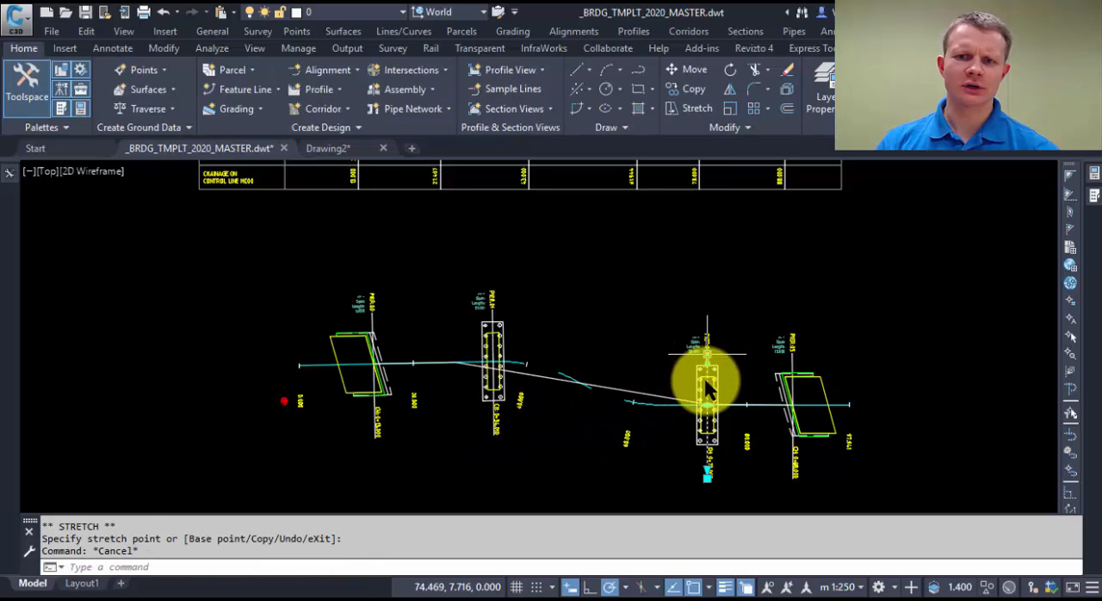
# Step: Move the PIER.04 sample line along the alignment towards mid-span, to chainage about 66.15
pyautogui.click(702, 401)
pyautogui.click(706, 403)
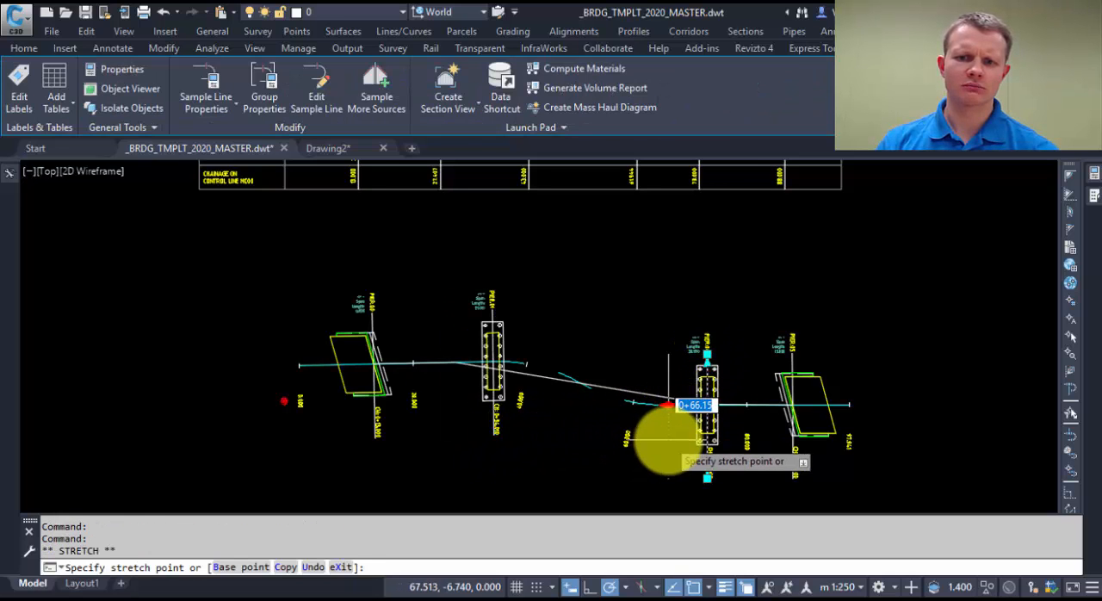
pyautogui.click(662, 442)
pyautogui.scroll(-4, 586, 336)
pyautogui.scroll(5, 568, 388)
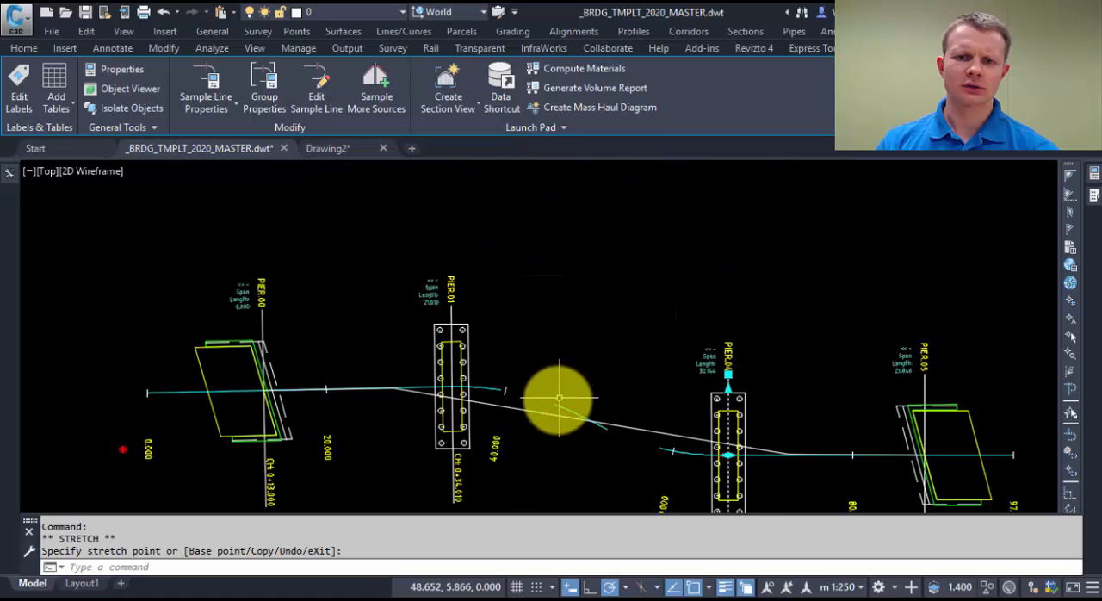
pyautogui.press('Escape')
pyautogui.scroll(-5, 568, 391)
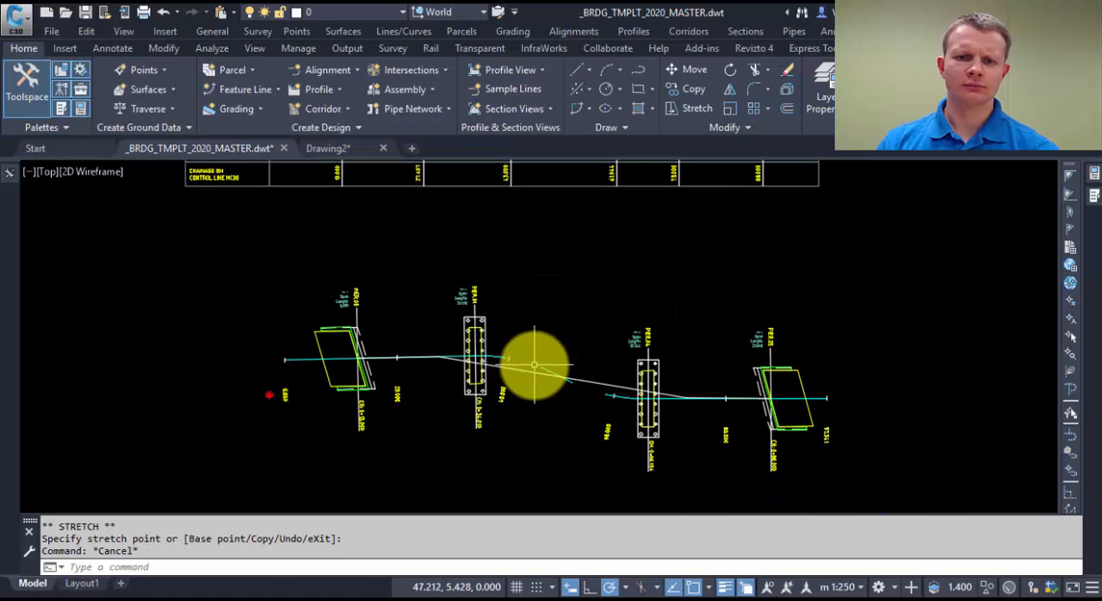
# Step: Stretch the feature line's vertex near PIER.01 to the point where the PIER.01 sample line crosses the alignment
pyautogui.scroll(-2, 199, 240)
pyautogui.click(387, 319)
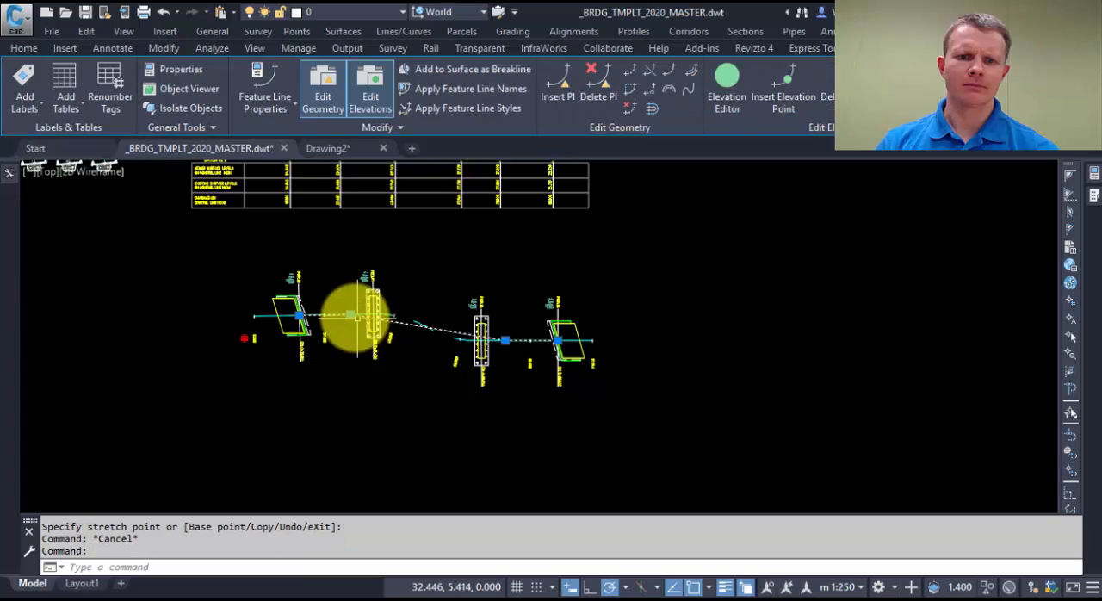
pyautogui.scroll(5, 353, 313)
pyautogui.click(328, 301)
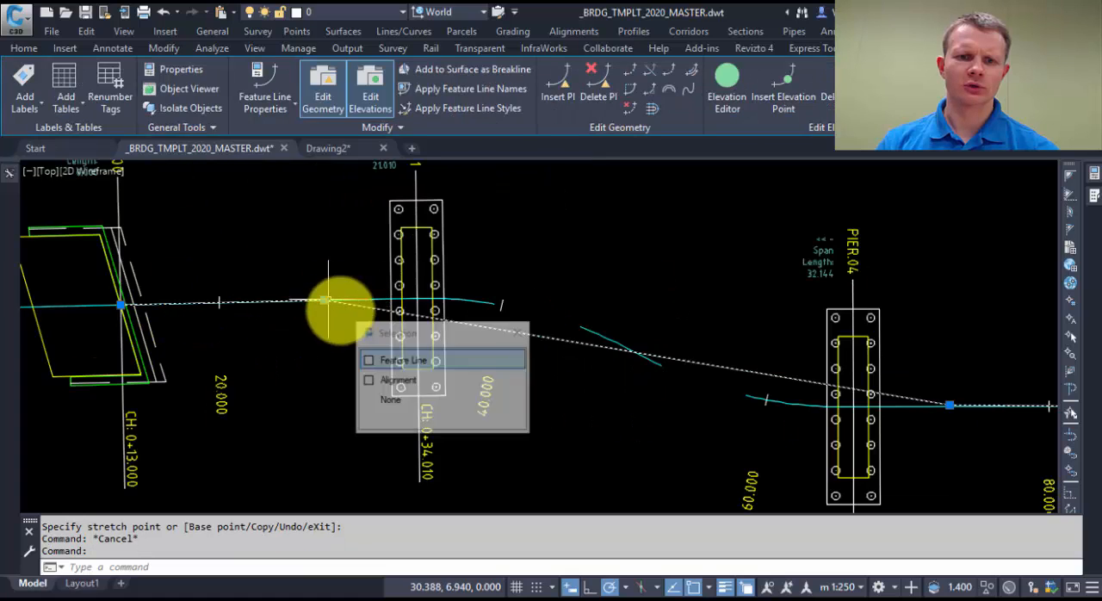
pyautogui.click(399, 357)
pyautogui.scroll(2, 413, 295)
pyautogui.click(269, 300)
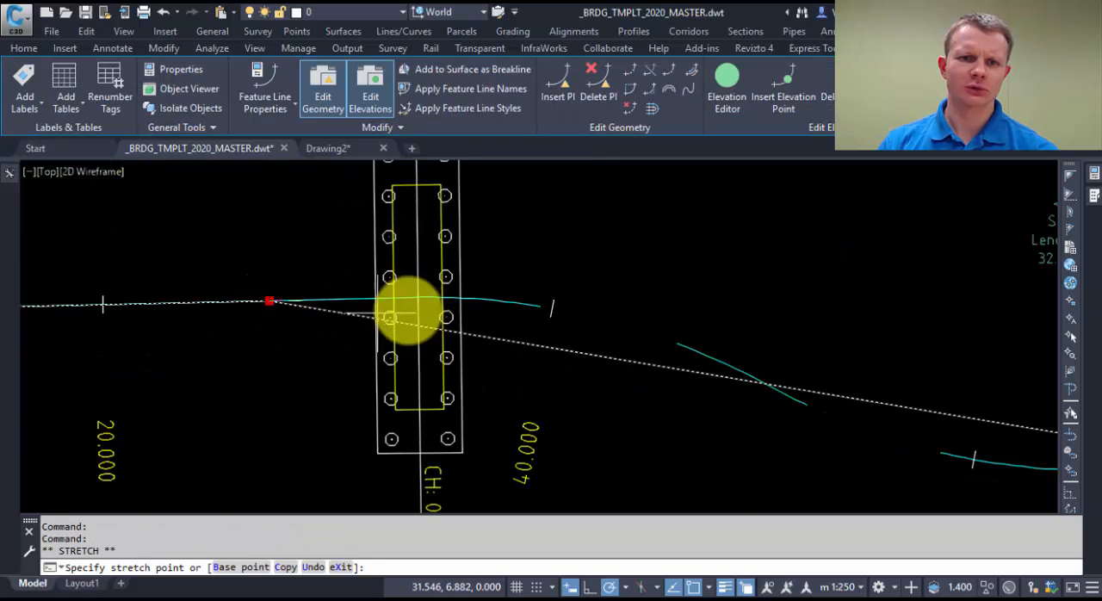
pyautogui.click(425, 300)
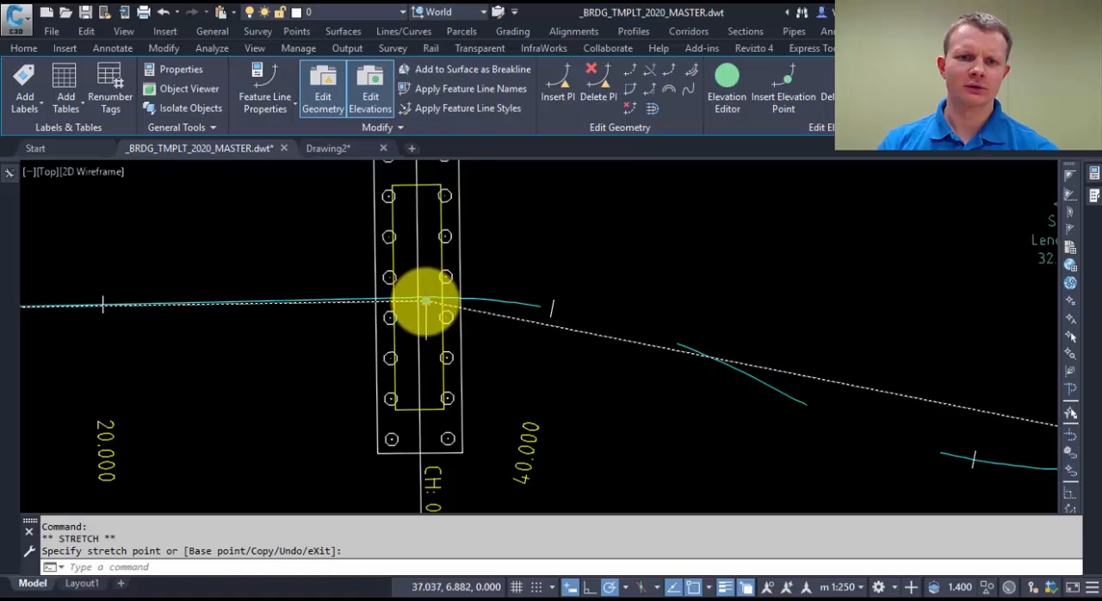
pyautogui.click(424, 300)
pyautogui.scroll(3, 421, 317)
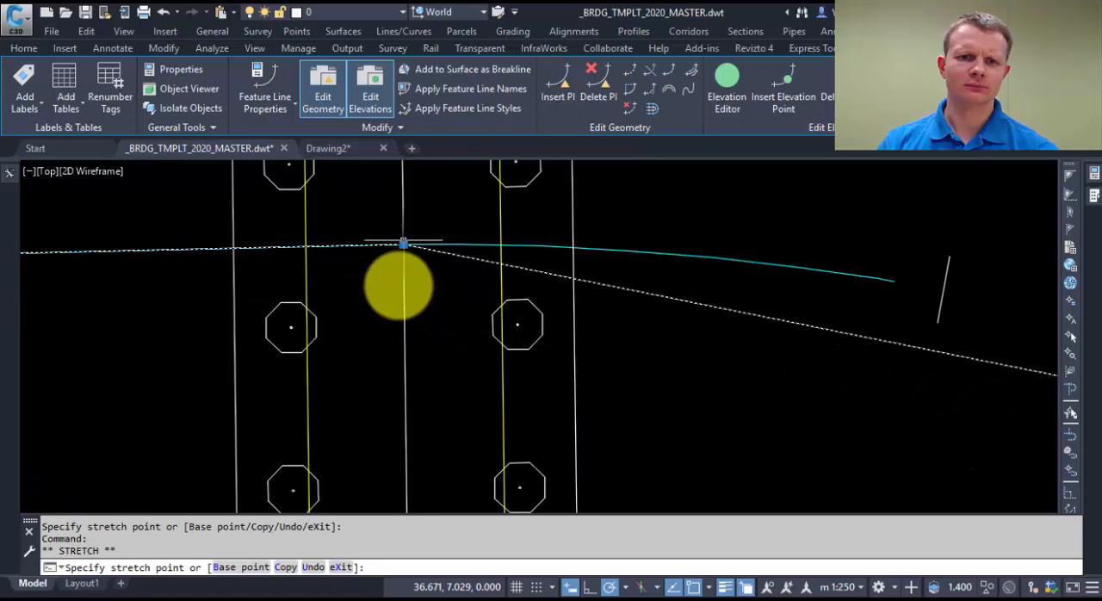
# Step: Stretch the feature line's vertex near PIER.04 to the point where the PIER.04 sample line crosses the alignment
pyautogui.scroll(-4, 401, 246)
pyautogui.scroll(3, 628, 353)
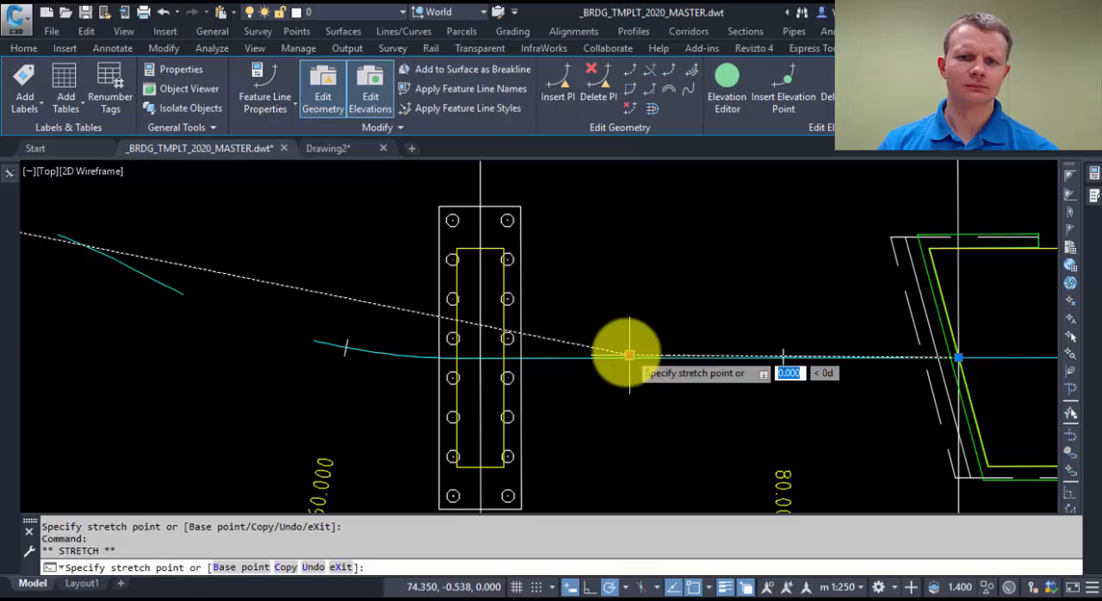
pyautogui.scroll(2, 477, 352)
pyautogui.click(362, 356)
pyautogui.scroll(-4, 383, 337)
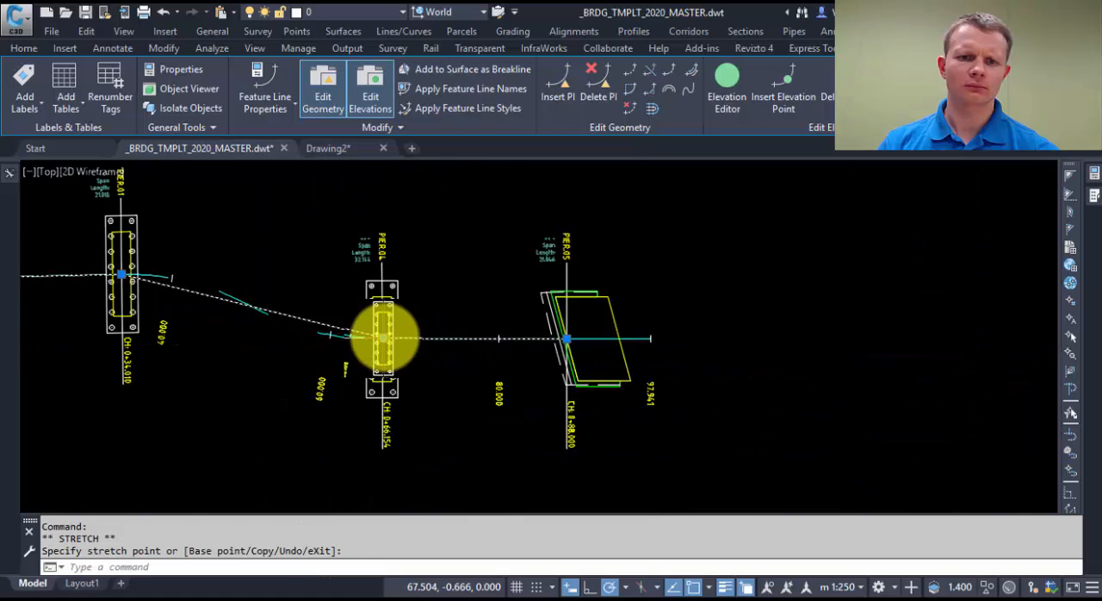
# Step: Refresh the bridge profile view and its data bands by reapplying the band settings in the profile view properties
pyautogui.scroll(-2, 383, 338)
pyautogui.moveTo(316, 308); pyautogui.dragTo(537, 325, button='middle')
pyautogui.moveTo(535, 284); pyautogui.dragTo(543, 467, button='middle')
pyautogui.moveTo(528, 375); pyautogui.dragTo(541, 465, button='middle')
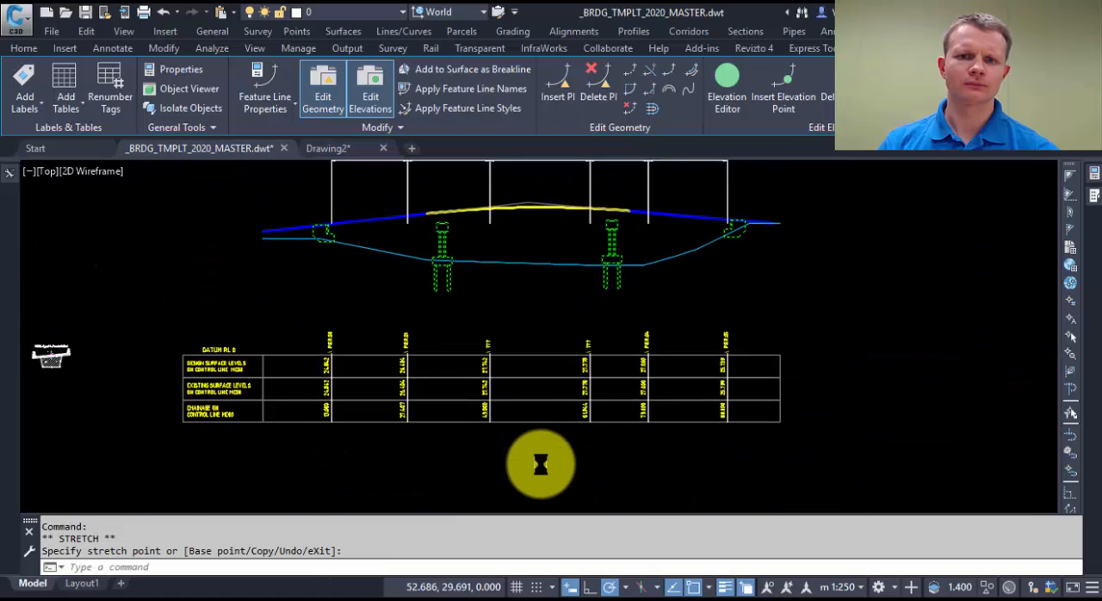
pyautogui.moveTo(538, 318); pyautogui.dragTo(503, 317, button='middle')
pyautogui.press('Escape')
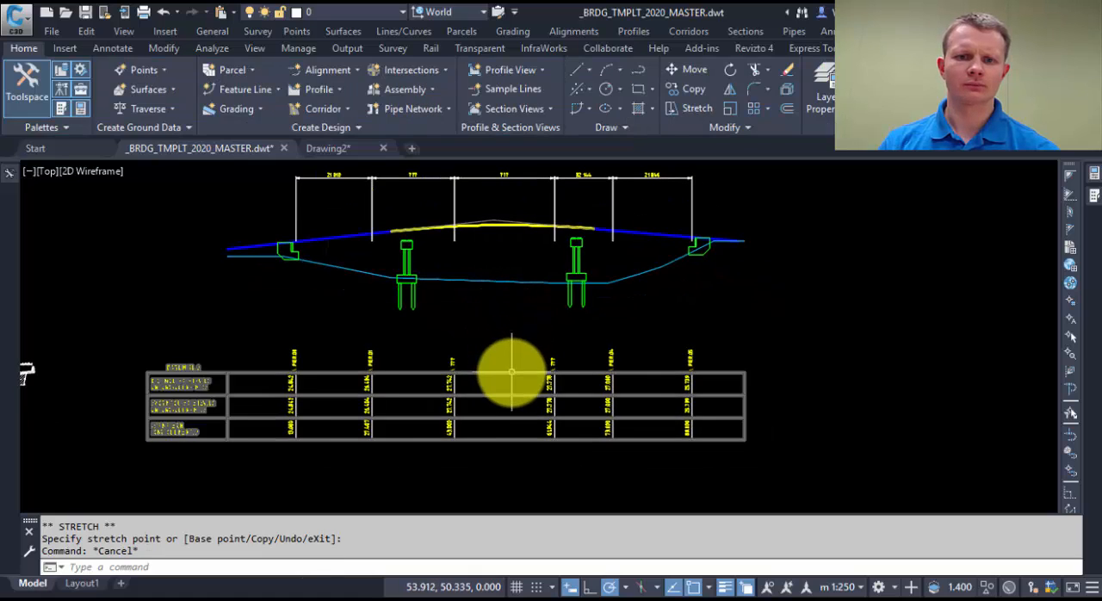
pyautogui.click(511, 372)
pyautogui.rightClick(517, 370)
pyautogui.click(600, 280)
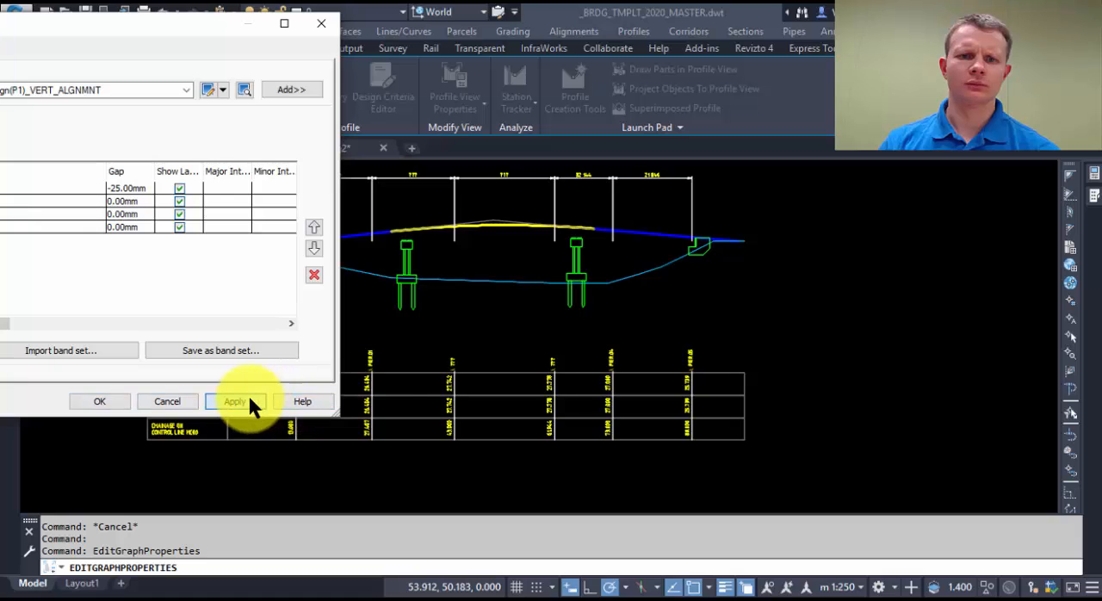
pyautogui.click(248, 401)
pyautogui.click(112, 401)
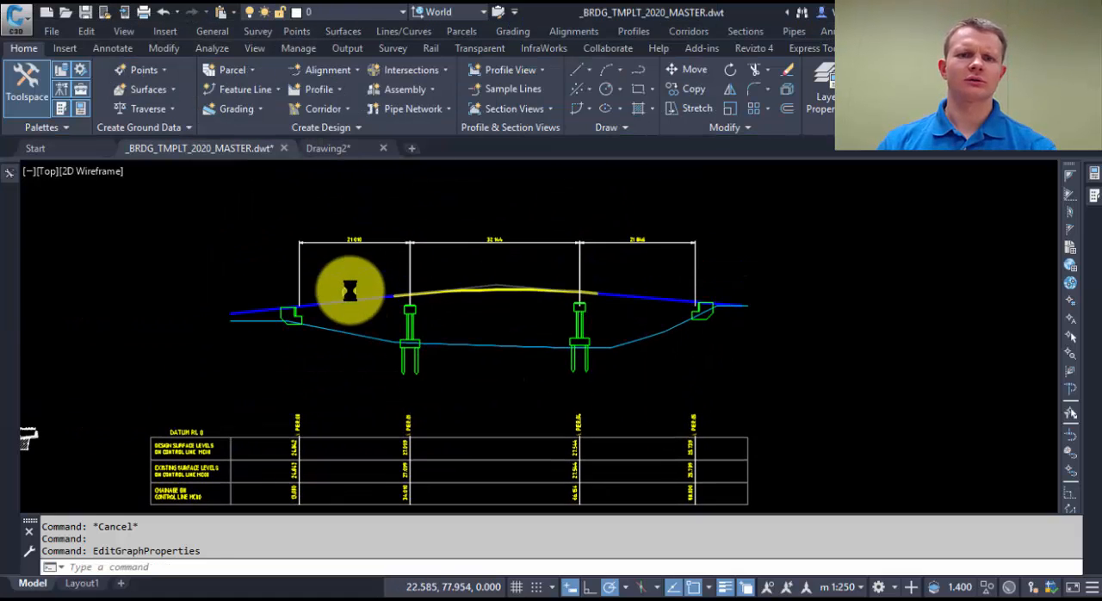
# Step: Examine the updated bridge profile and plan, and the XSEC_Type01 deck cross-sections beside the profile view
pyautogui.scroll(2, 505, 261)
pyautogui.scroll(-4, 505, 260)
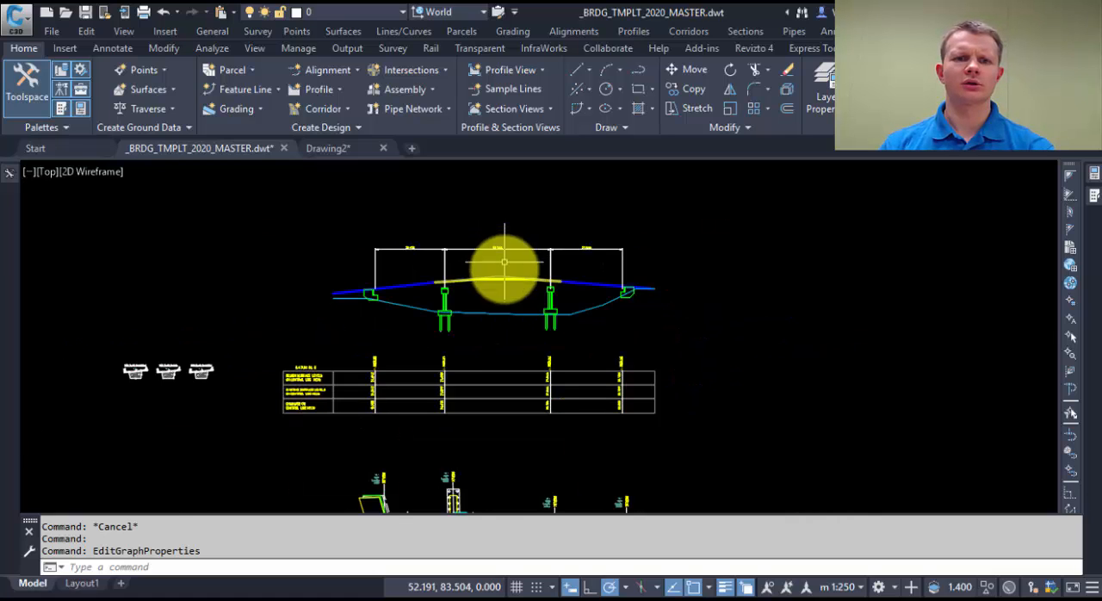
pyautogui.scroll(-4, 364, 374)
pyautogui.moveTo(364, 373); pyautogui.dragTo(393, 314, button='middle')
pyautogui.scroll(3, 393, 314)
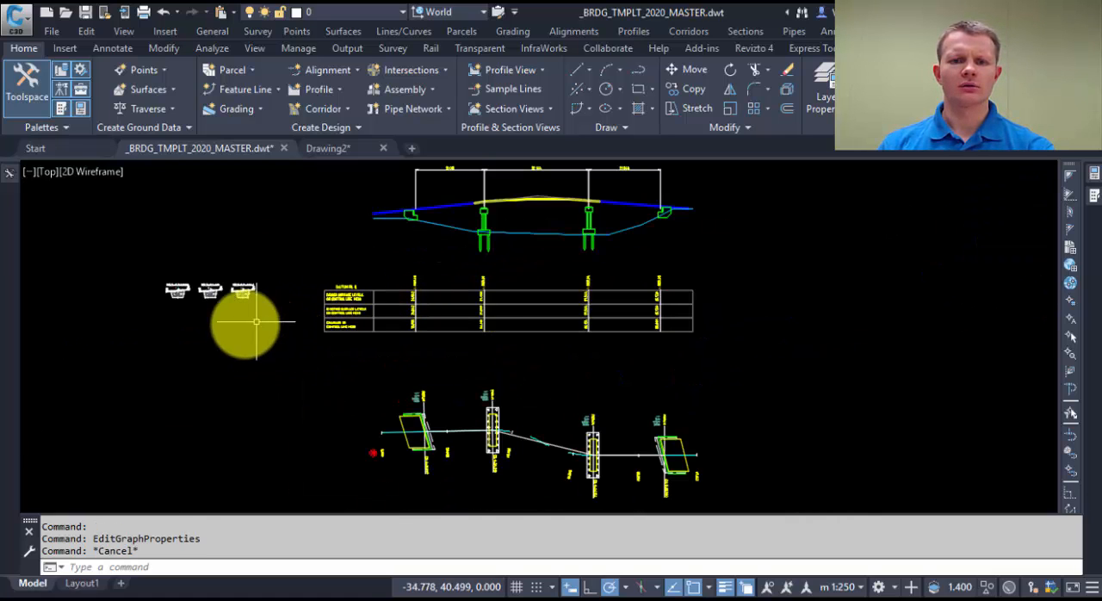
pyautogui.scroll(1, 275, 326)
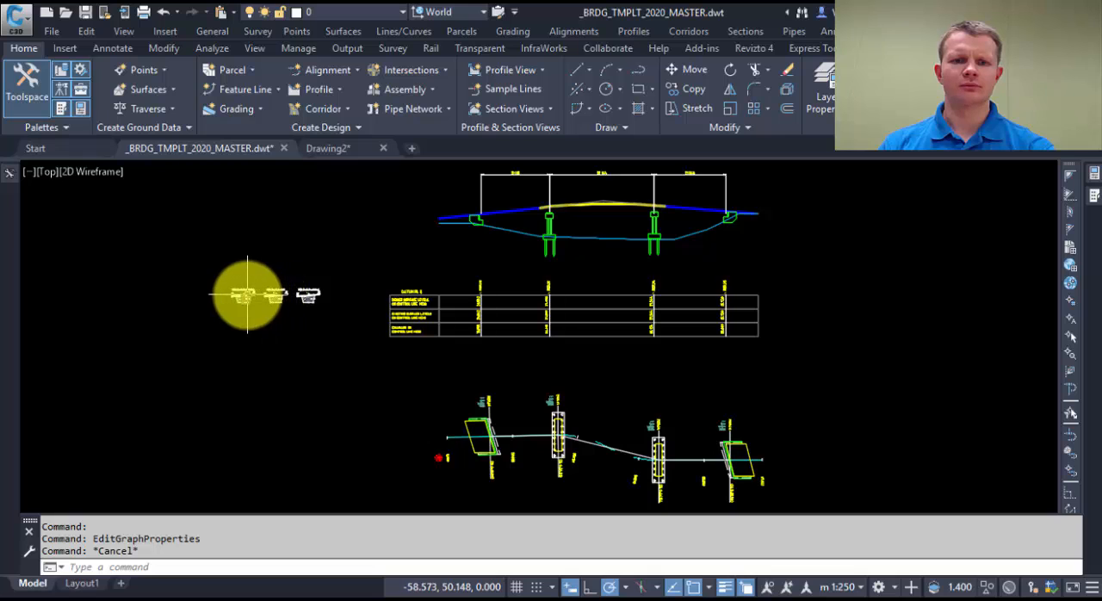
pyautogui.scroll(3, 220, 290)
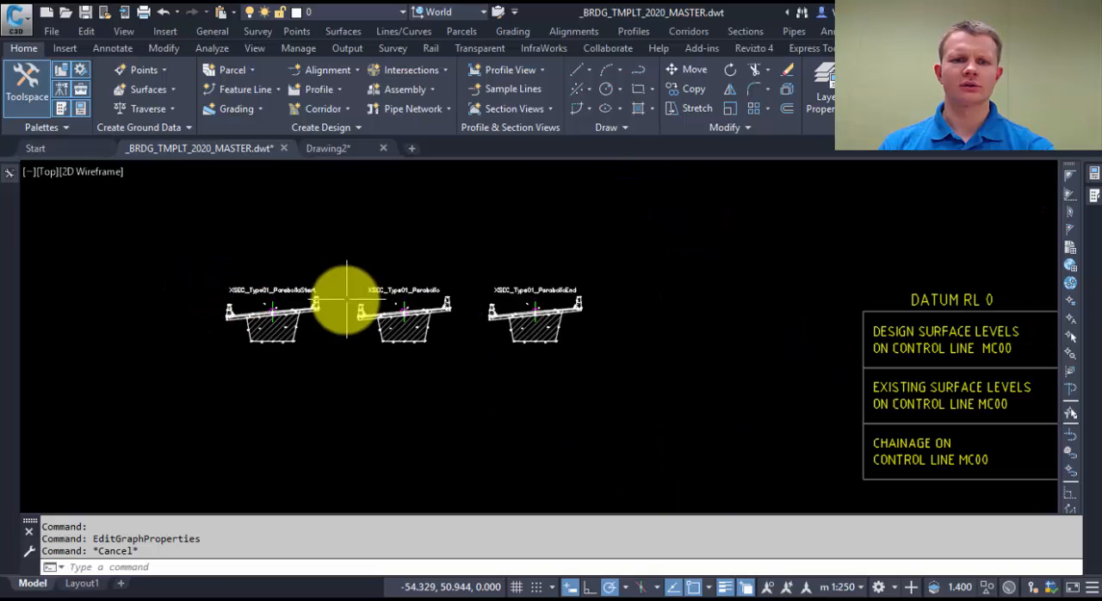
pyautogui.scroll(5, 234, 315)
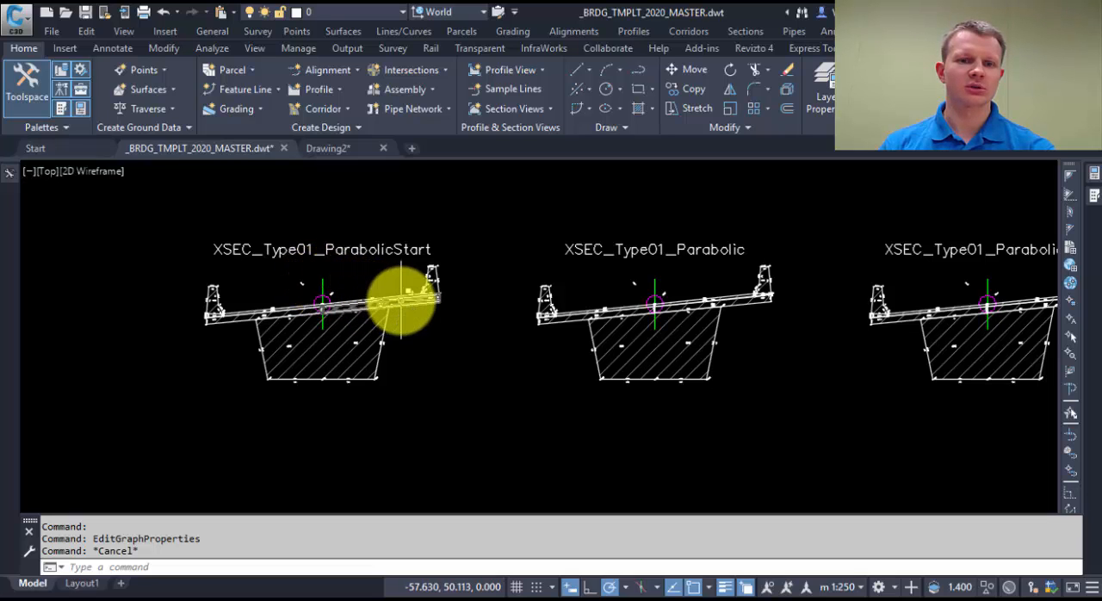
pyautogui.scroll(3, 401, 297)
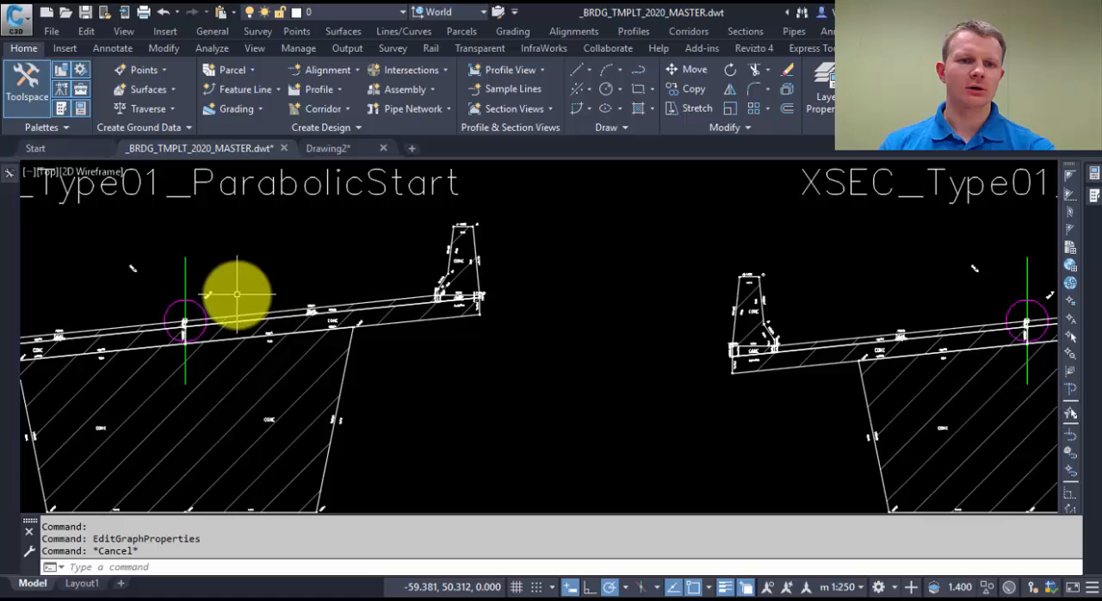
# Step: Examine the XSEC_Type01_ParabolicStart cross-section and locate the Number Transform subassembly in the ANZ RMS Country Kit 2020 collection
pyautogui.scroll(3, 236, 296)
pyautogui.moveTo(330, 306)
pyautogui.mouseDown(button='middle')
pyautogui.moveTo(542, 335)
pyautogui.moveTo(541, 370)
pyautogui.moveTo(459, 382)
pyautogui.moveTo(383, 306)
pyautogui.mouseUp(button='middle')
pyautogui.moveTo(1094, 175)
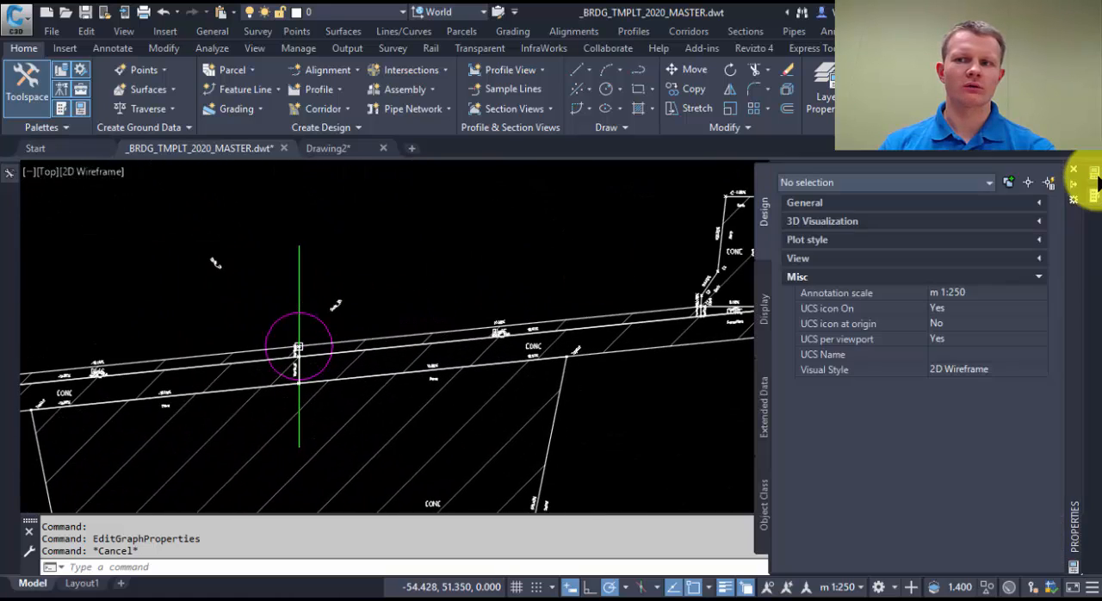
pyautogui.moveTo(1094, 195)
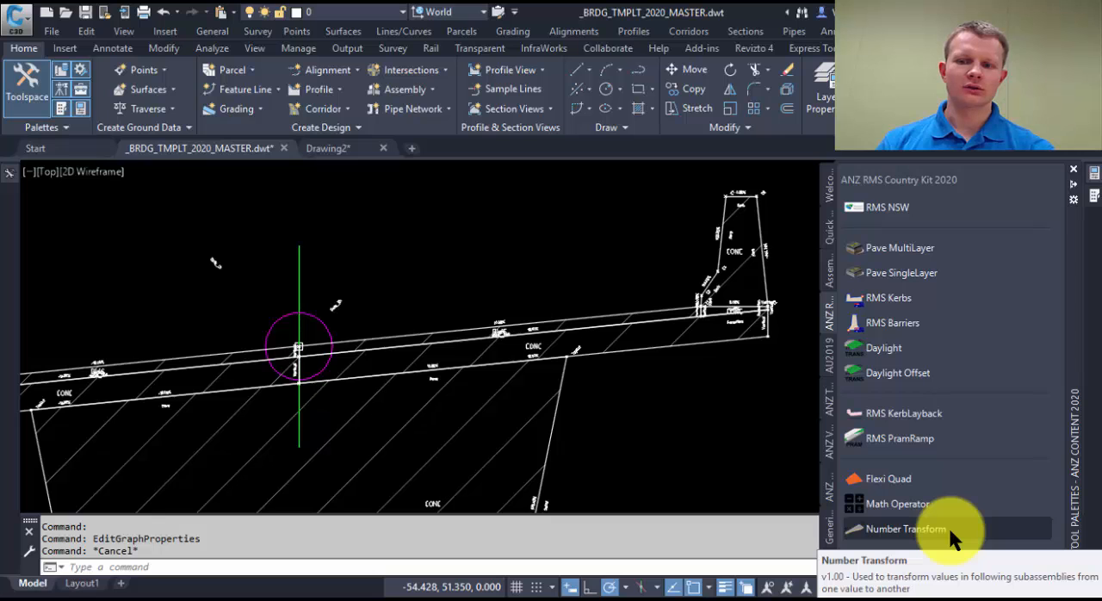
pyautogui.click(543, 231)
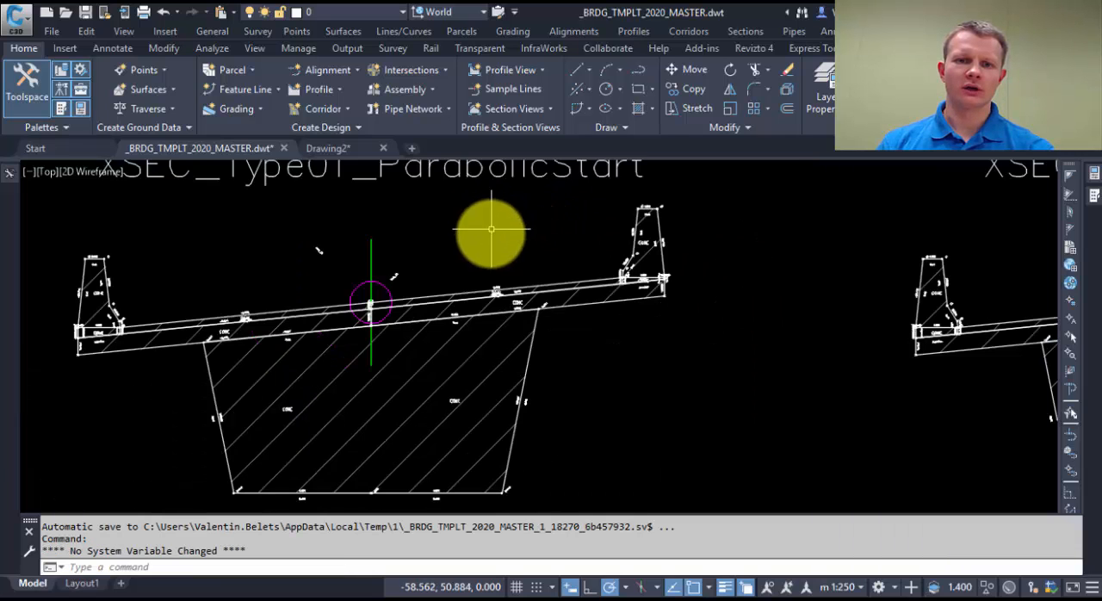
pyautogui.scroll(-3, 491, 229)
pyautogui.moveTo(492, 234); pyautogui.dragTo(492, 407, button='middle')
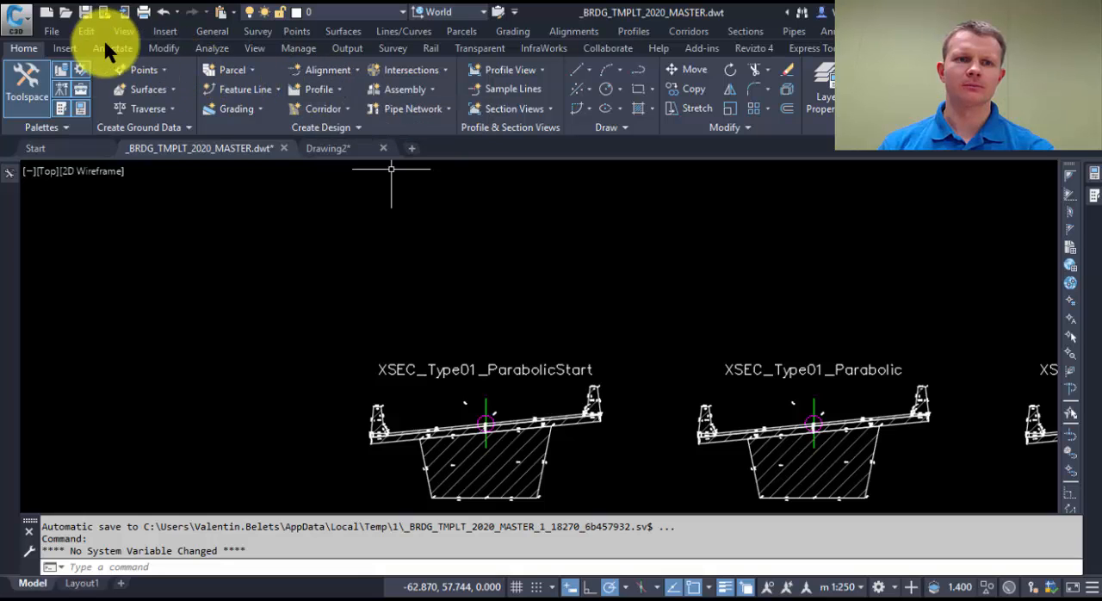
# Step: Create an assembly with the BRDG style and BRDG_MDLNG code set above the cross-sections, and attach a Number Transform subassembly to its left side
pyautogui.click(412, 90)
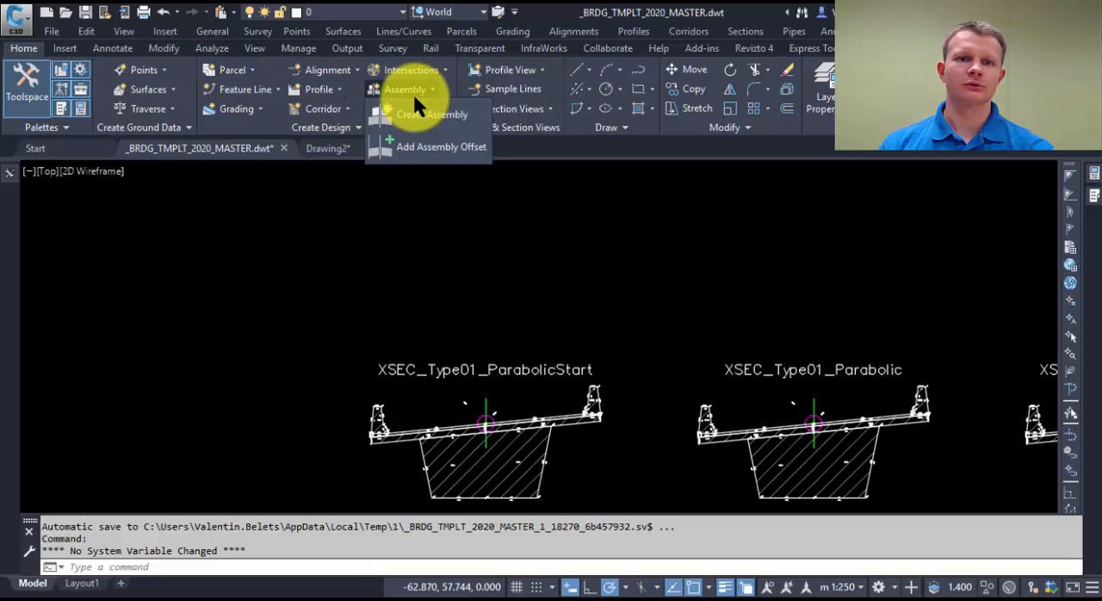
pyautogui.click(415, 113)
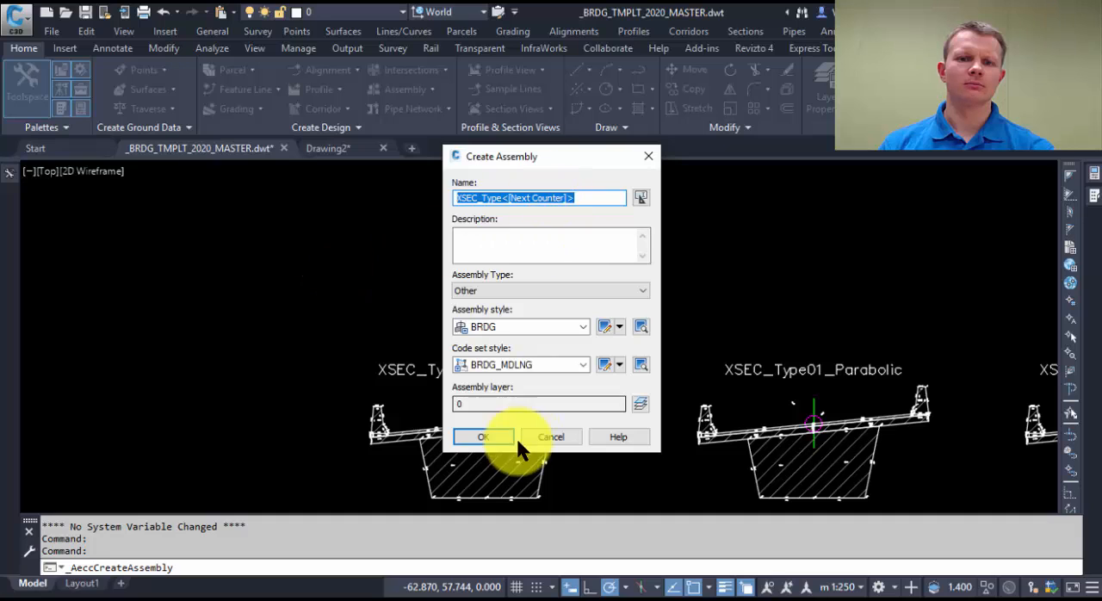
pyautogui.click(485, 436)
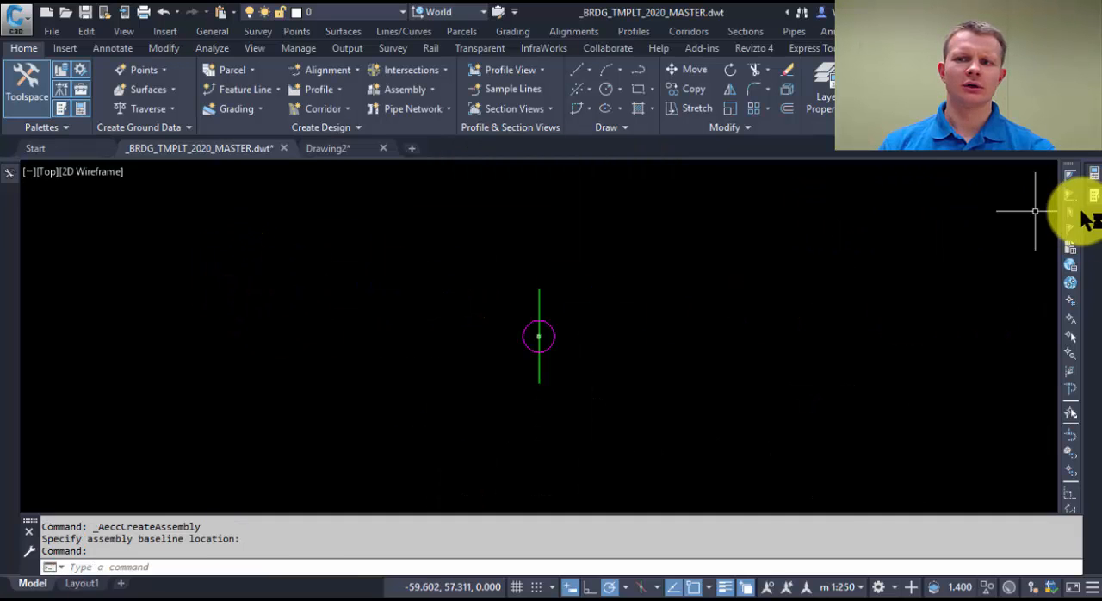
pyautogui.click(1092, 176)
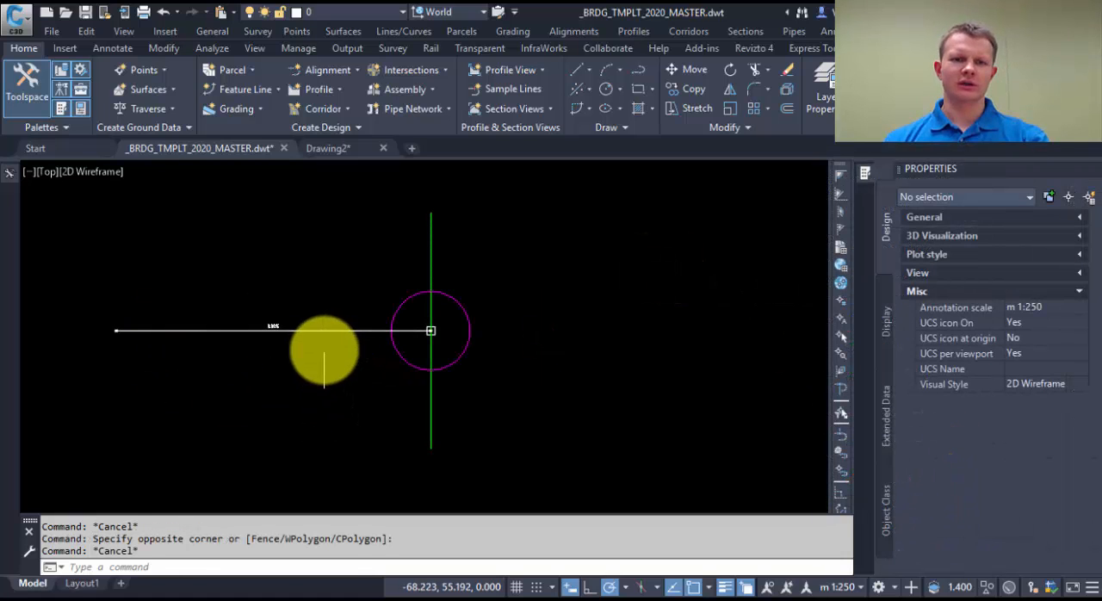
# Step: Review the Number Transform subassembly's parameters and its available transform types, keeping Linear, and clear the selection
pyautogui.click(324, 349)
pyautogui.click(256, 258)
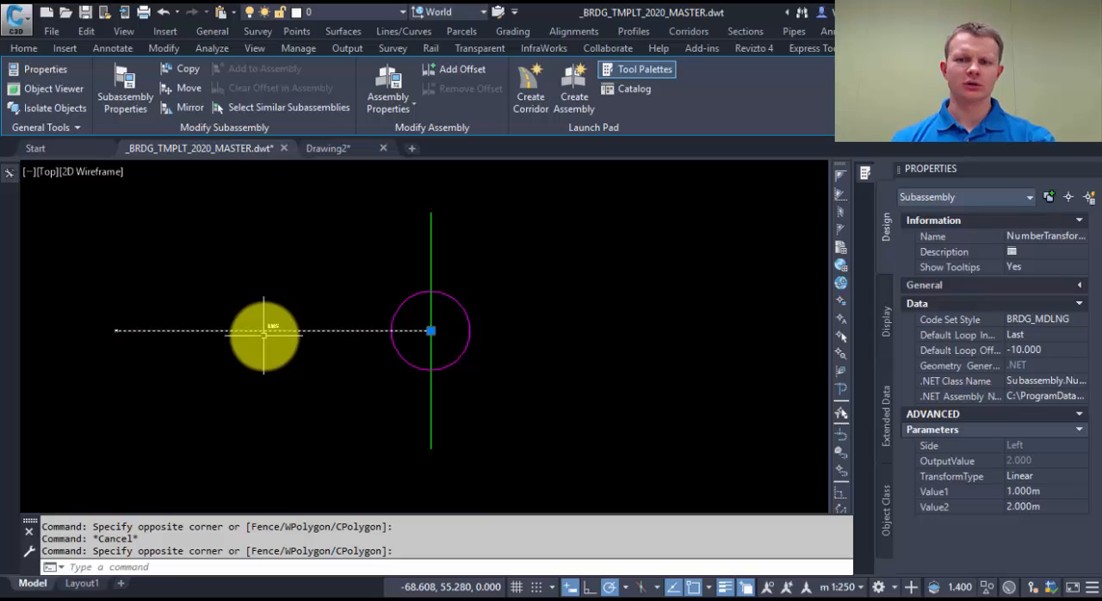
pyautogui.click(1034, 472)
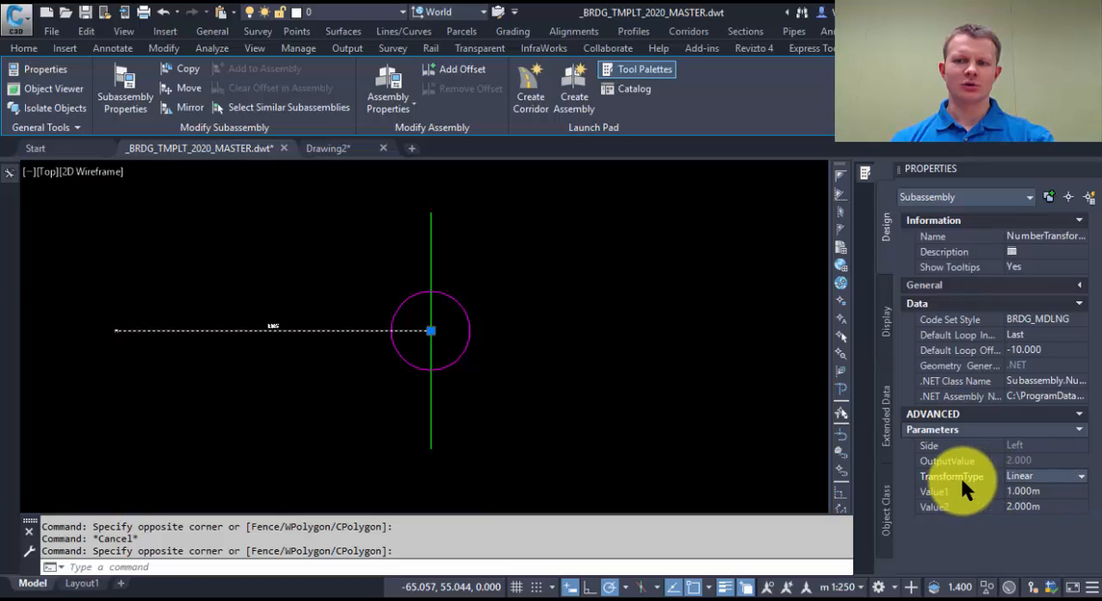
pyautogui.click(1047, 477)
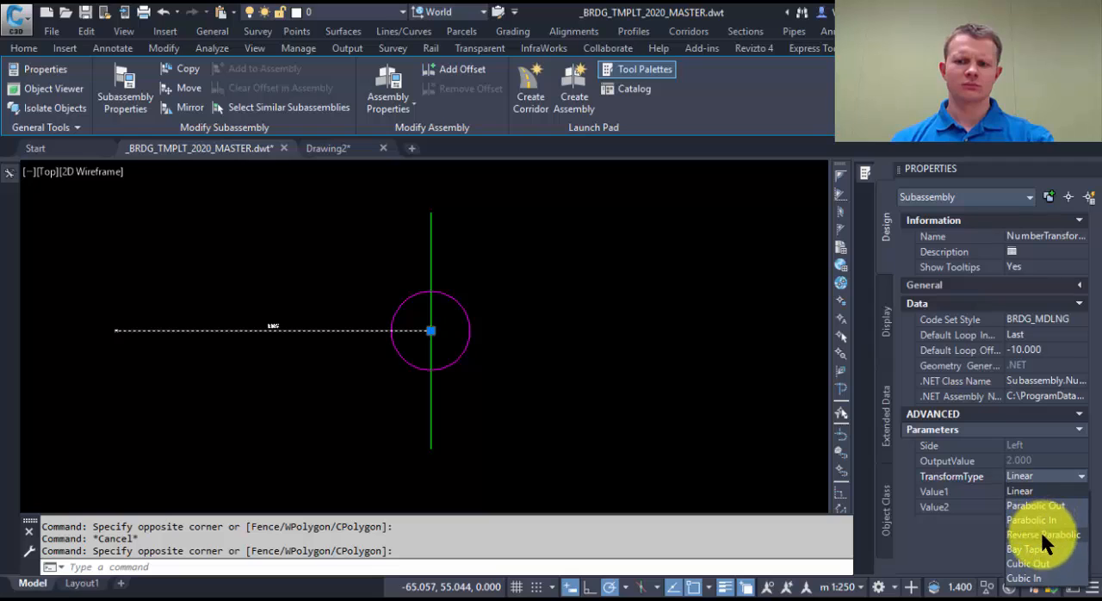
pyautogui.click(1038, 481)
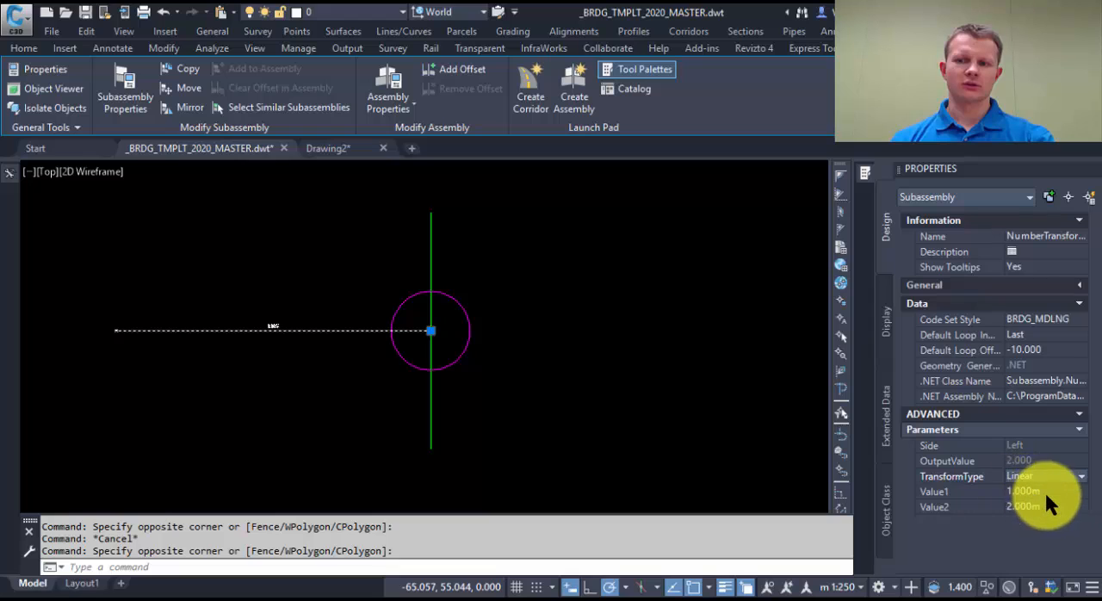
pyautogui.click(1044, 476)
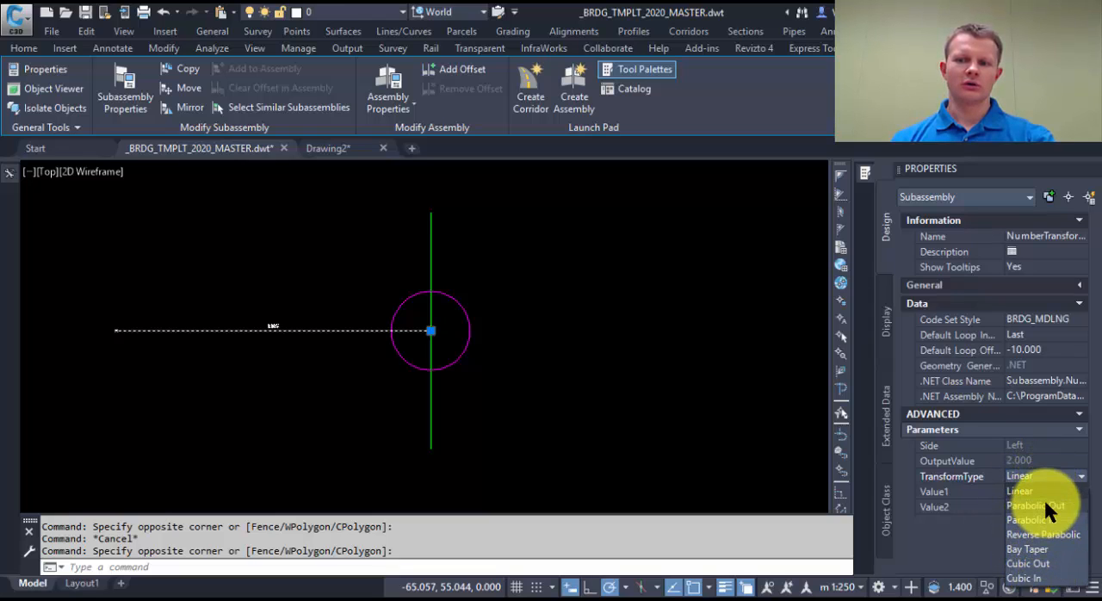
pyautogui.click(1045, 494)
pyautogui.click(569, 323)
pyautogui.click(564, 330)
pyautogui.press('Escape')
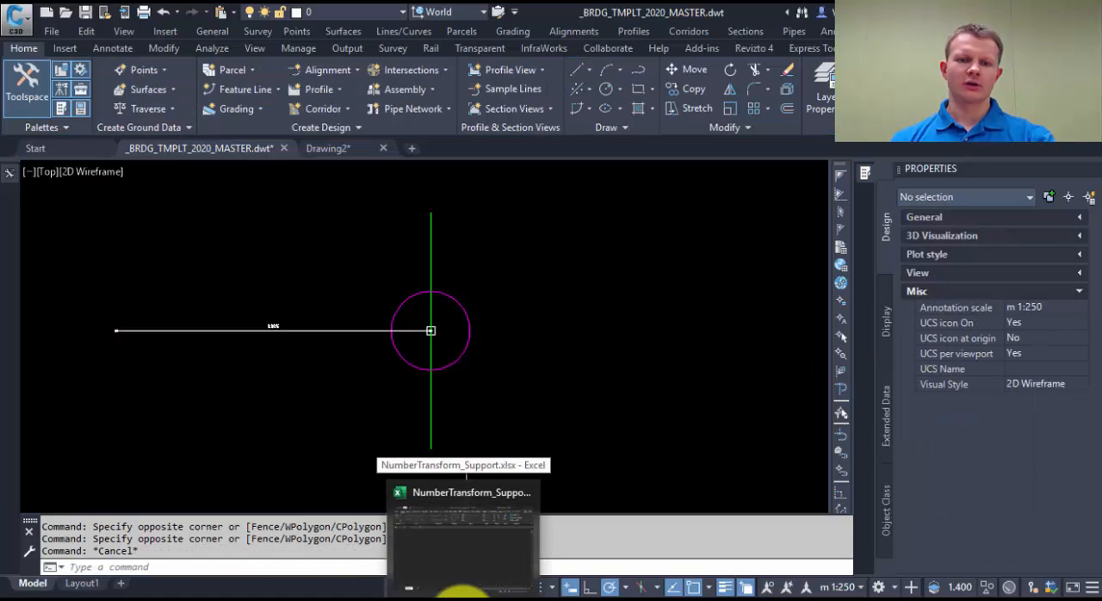
# Step: Switch to the NumberTransform_Support.xlsx workbook in Excel and inspect the Value1, Value2, Delta and baseline region inputs and the station formulas
pyautogui.click(462, 592)
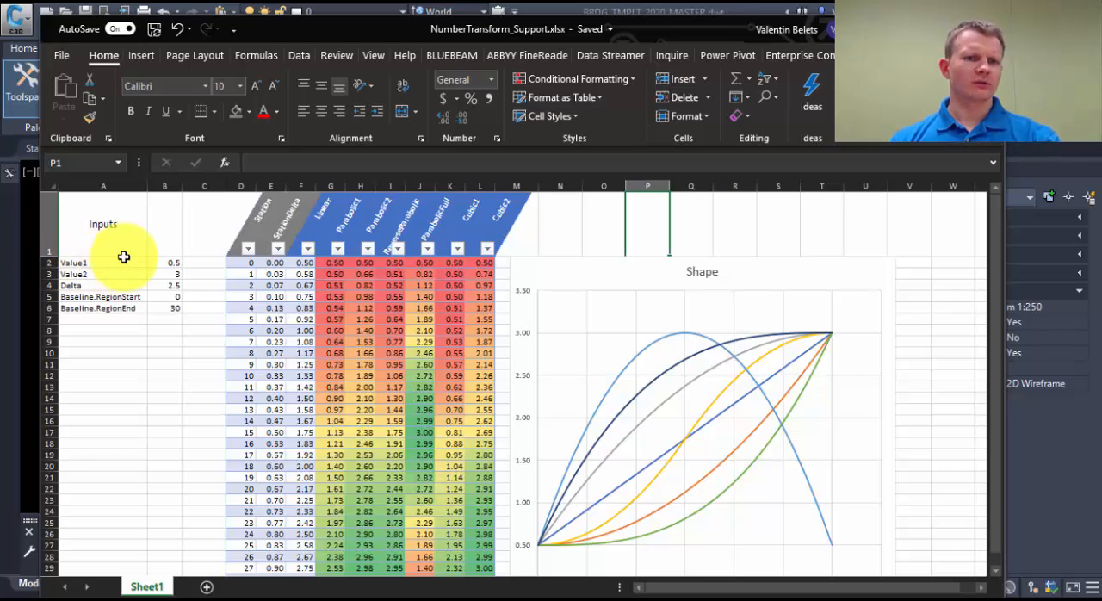
pyautogui.click(161, 262)
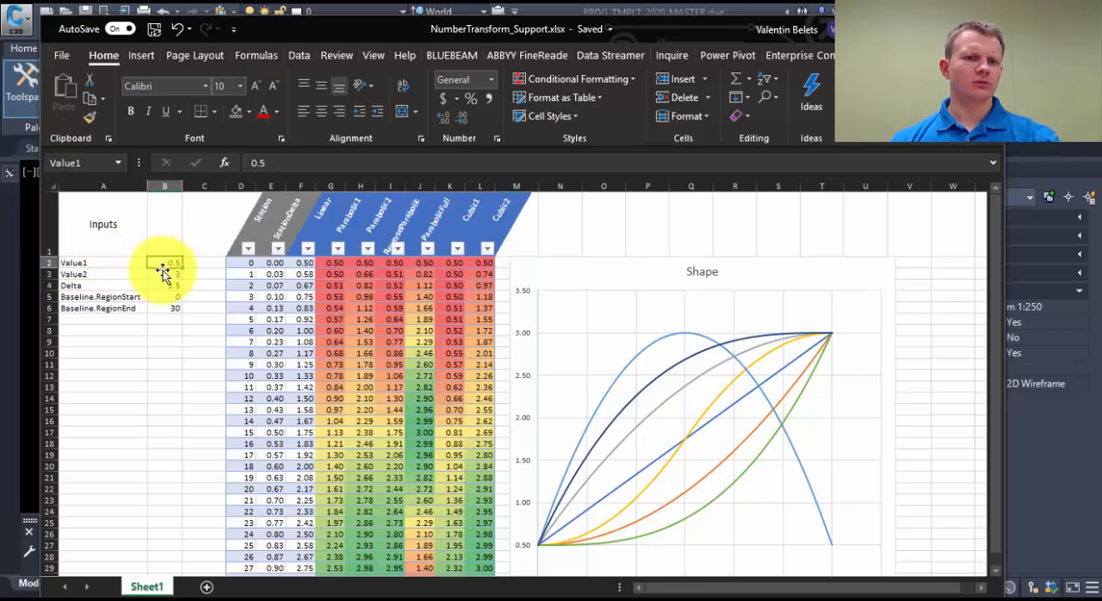
pyautogui.click(86, 287)
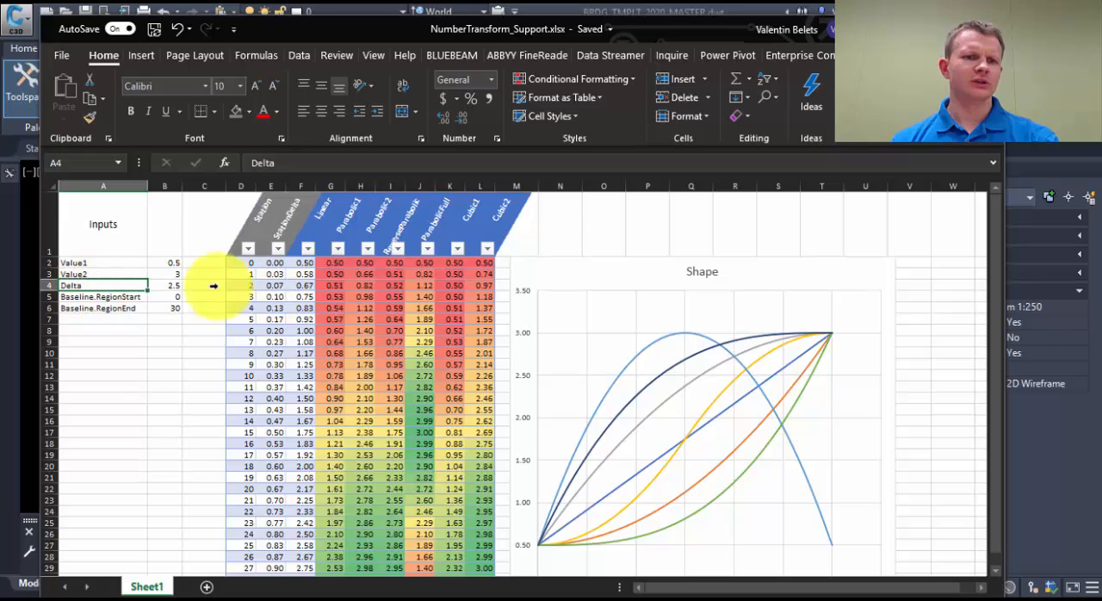
pyautogui.click(167, 285)
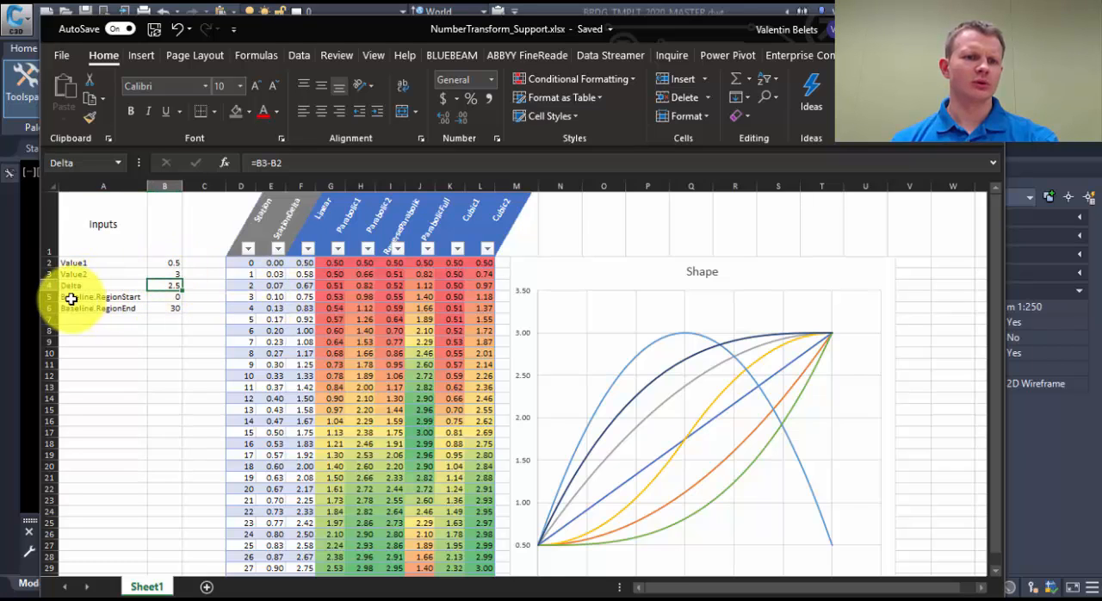
pyautogui.click(176, 298)
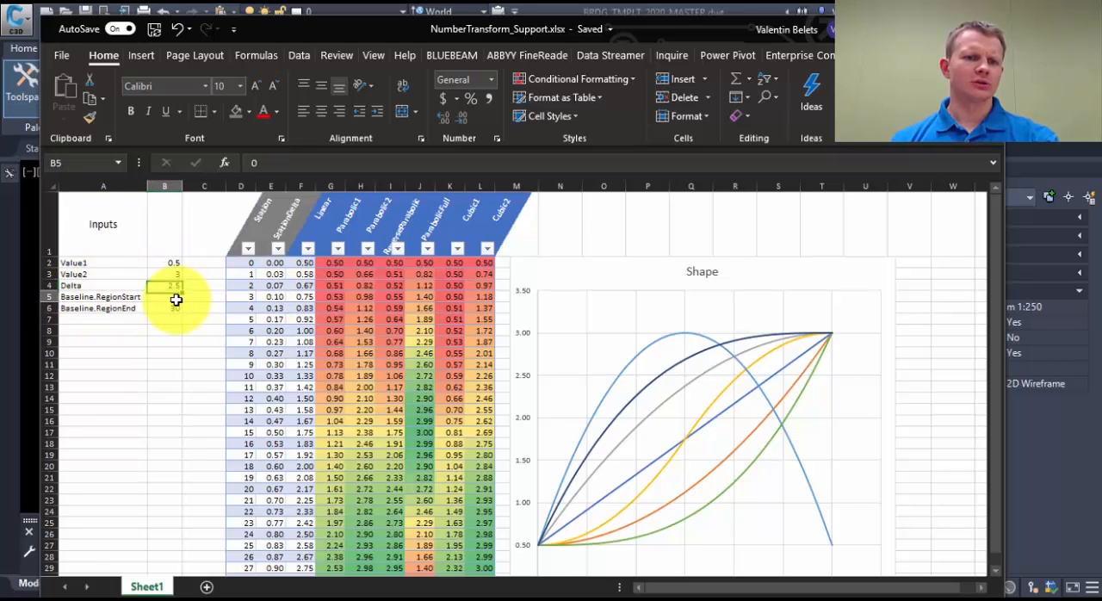
pyautogui.click(174, 307)
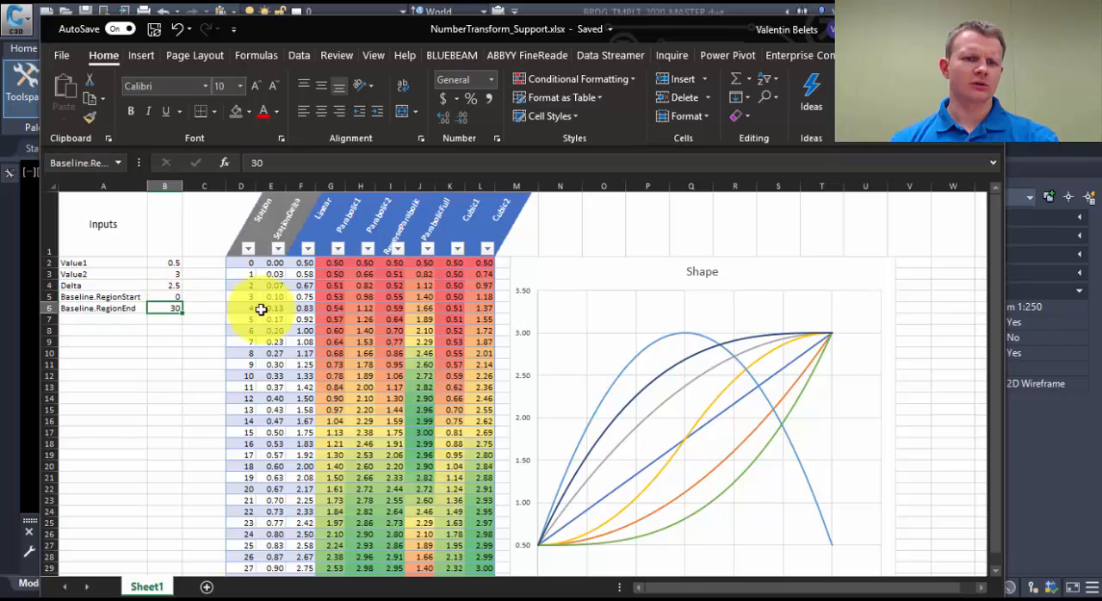
pyautogui.click(244, 261)
pyautogui.scroll(-3, 250, 284)
pyautogui.scroll(3, 259, 324)
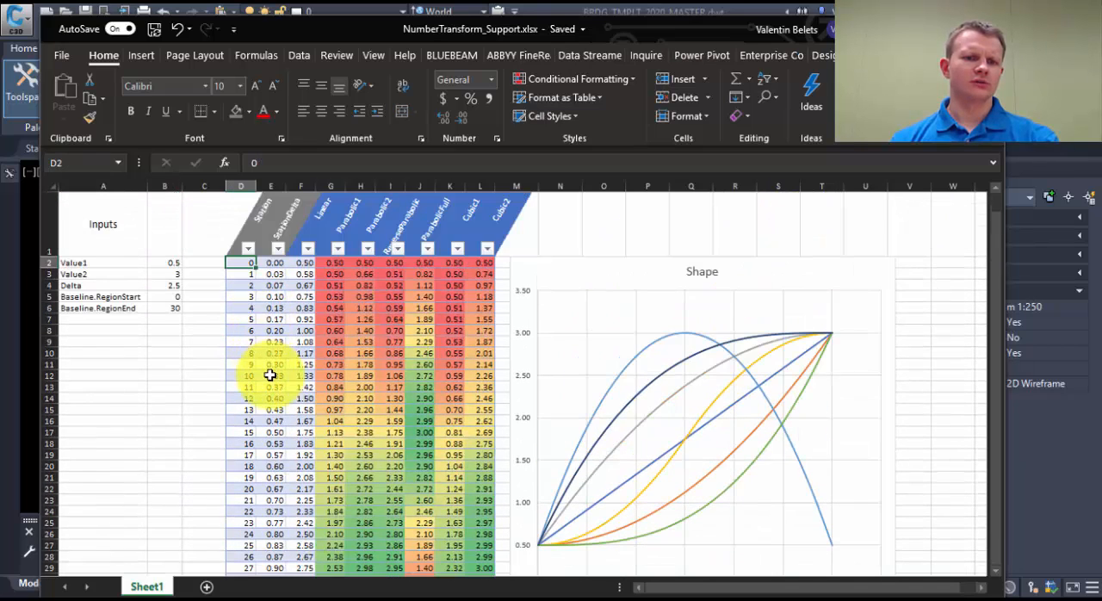
pyautogui.click(273, 262)
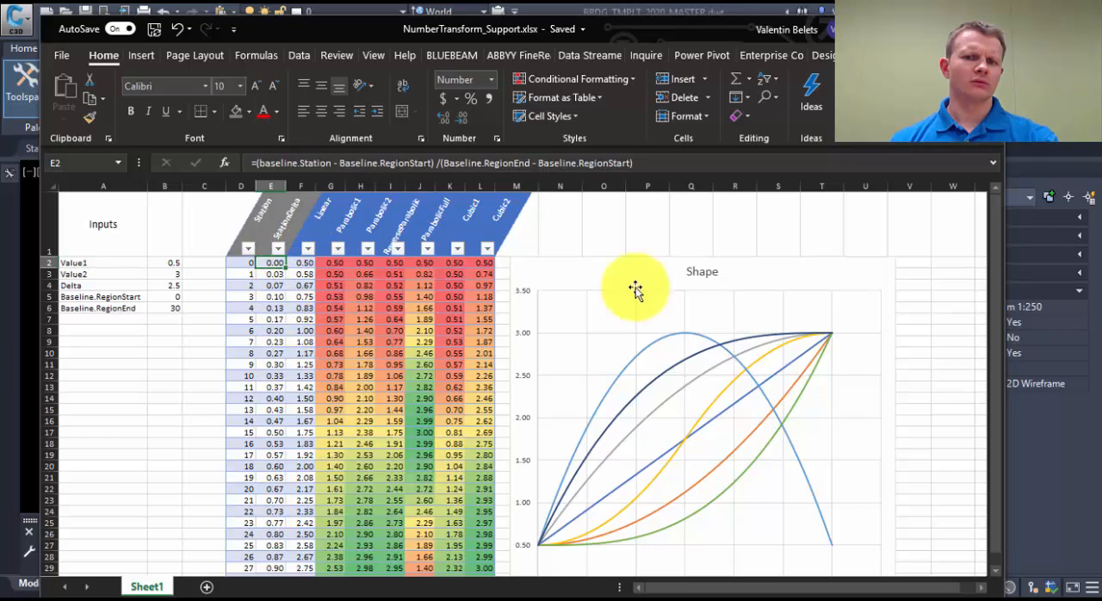
# Step: Compare the Linear and ParabolicFull curves in the Shape chart with their source columns in the table
pyautogui.click(650, 468)
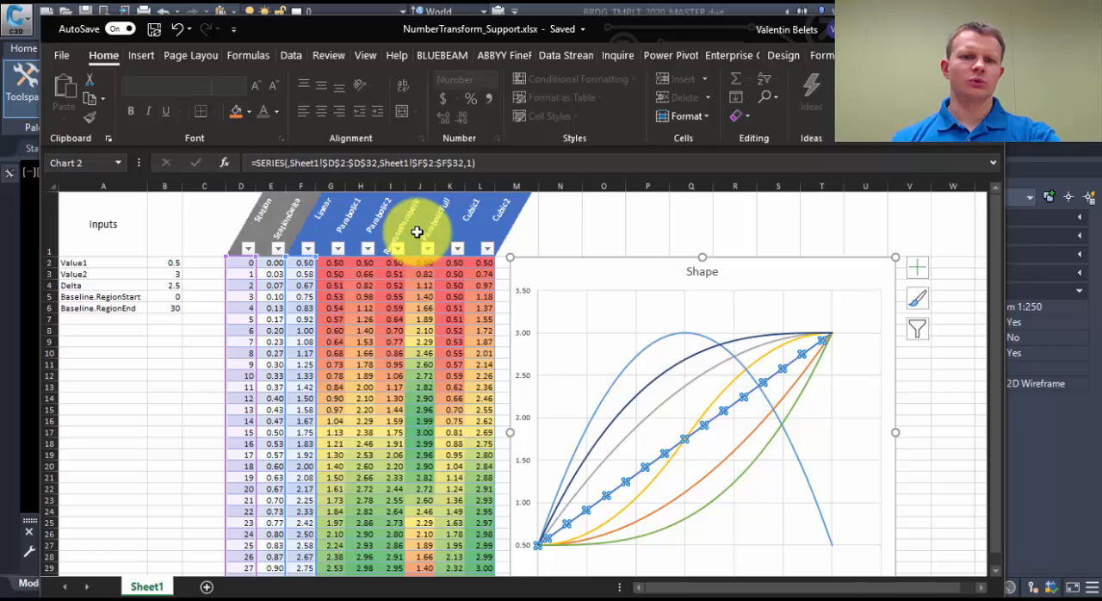
pyautogui.press('Escape')
pyautogui.press('Escape')
pyautogui.press('Escape')
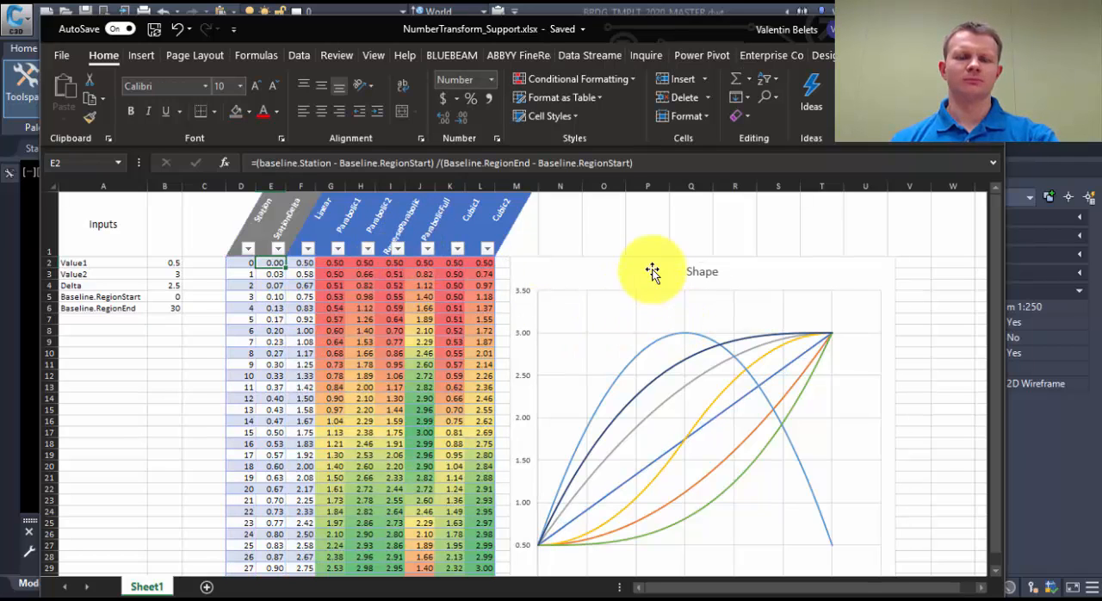
pyautogui.click(653, 334)
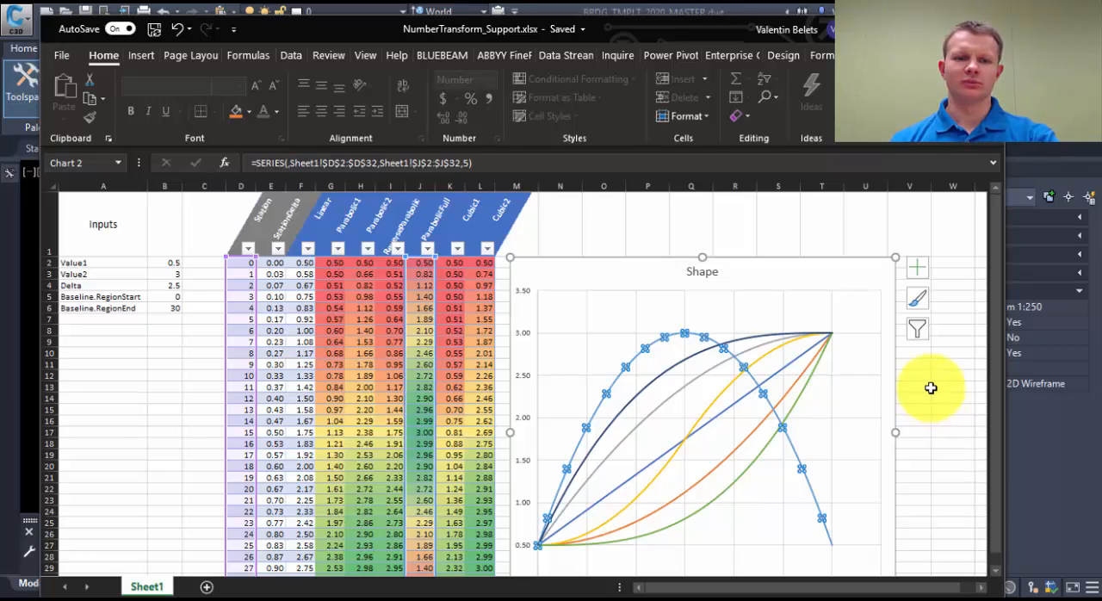
pyautogui.press('Escape')
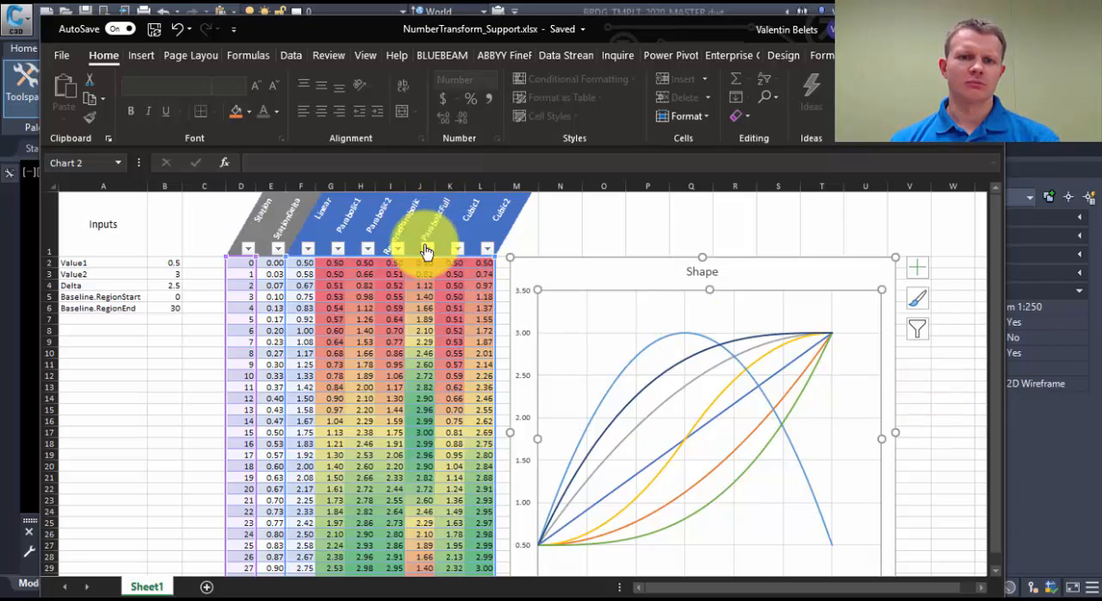
pyautogui.click(674, 333)
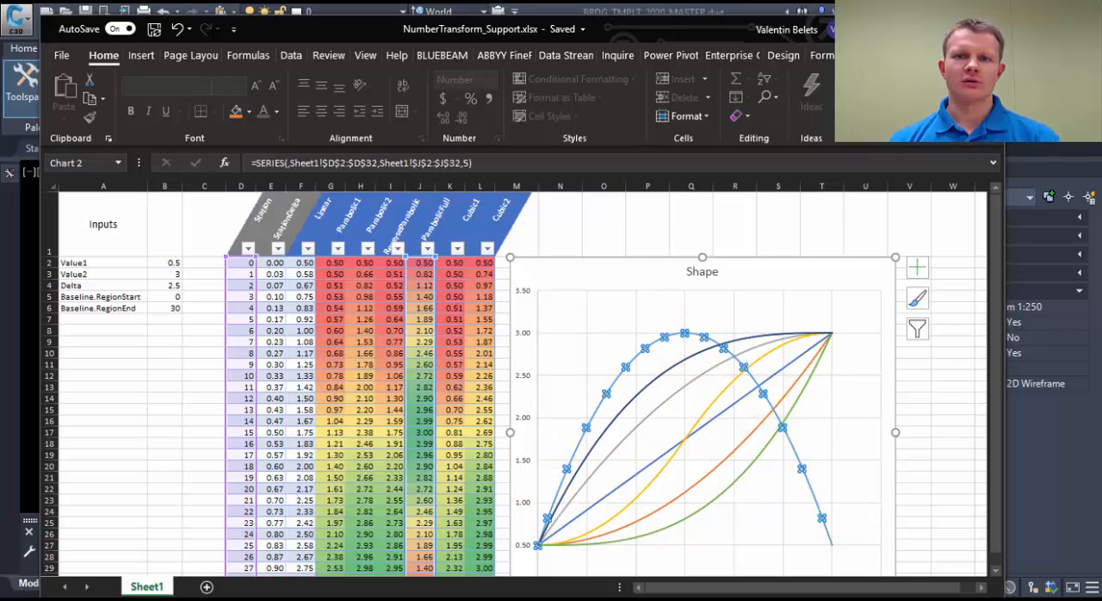
# Step: Switch back to Civil 3D and delete the test assembly together with its Number Transform subassembly
pyautogui.hotkey('alt', 'Tab')
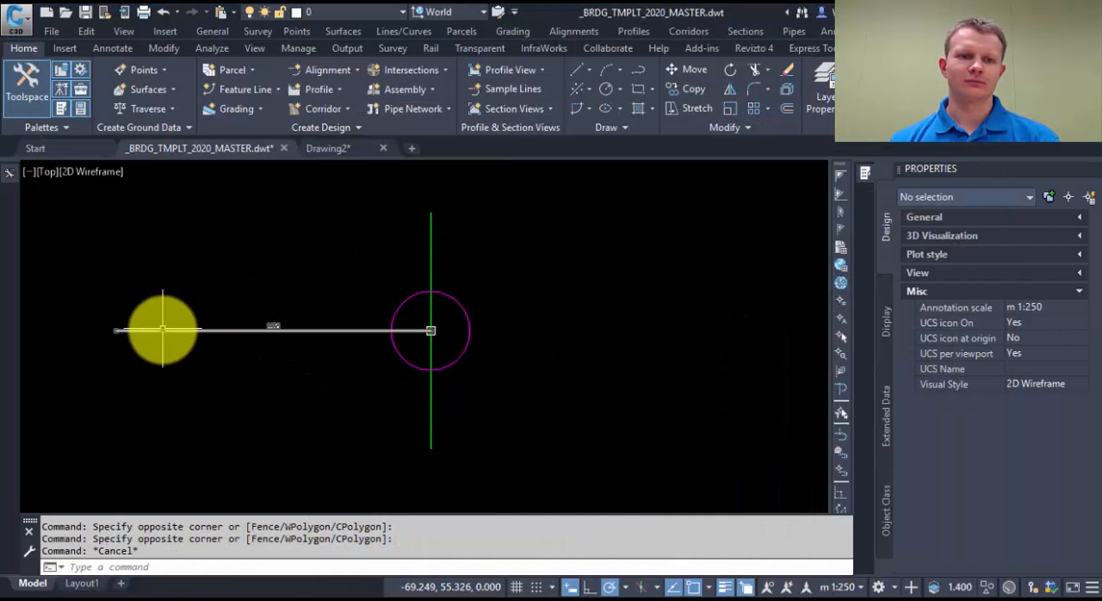
pyautogui.moveTo(284, 345); pyautogui.dragTo(327, 327, button='middle')
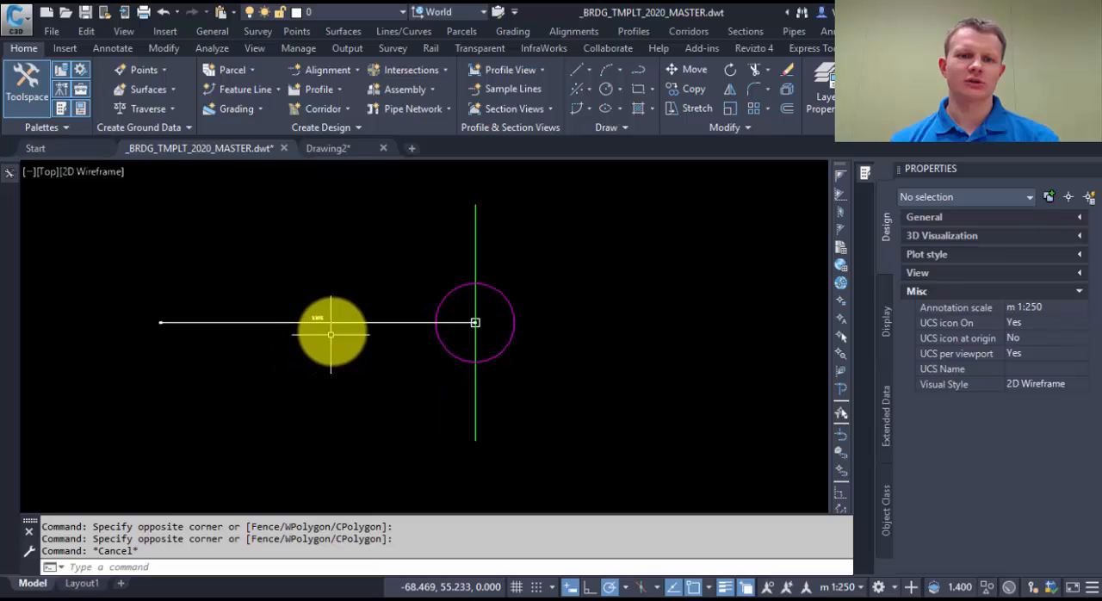
pyautogui.scroll(4, 335, 315)
pyautogui.scroll(-2, 342, 282)
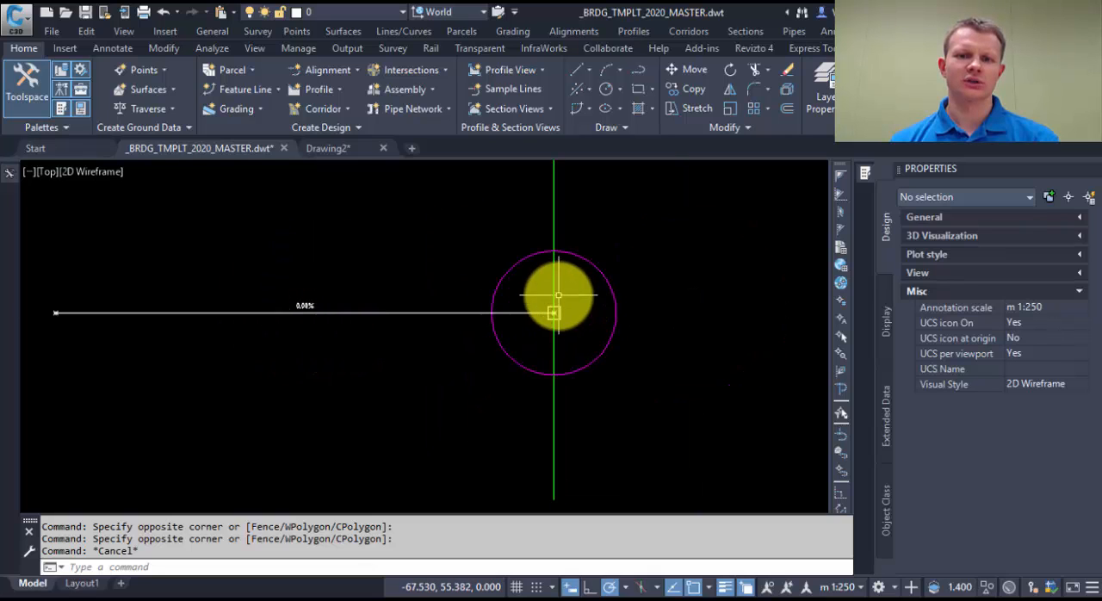
pyautogui.scroll(-2, 551, 312)
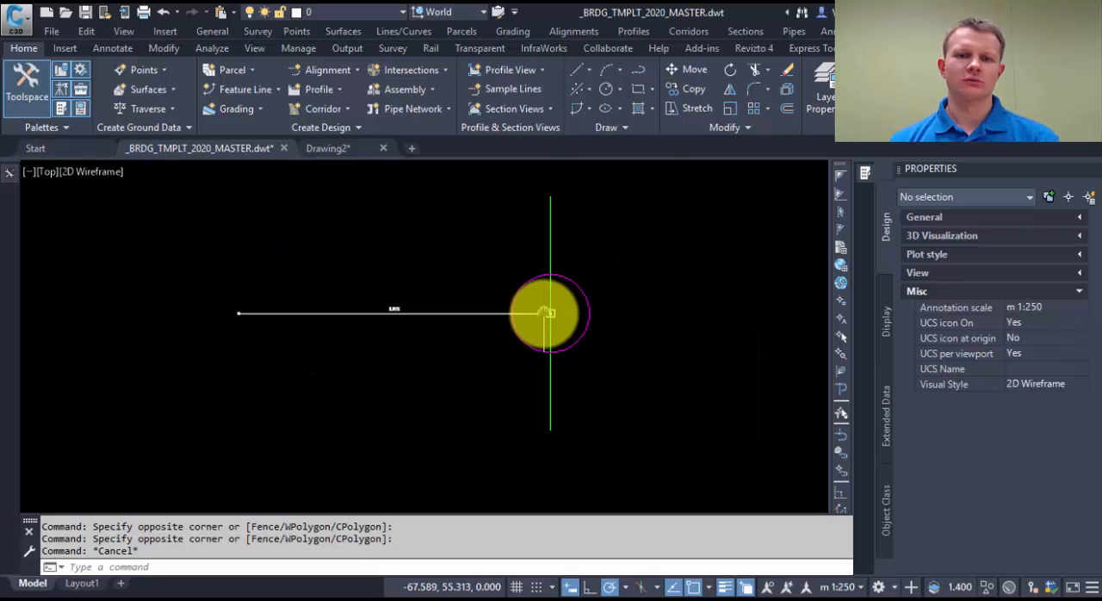
pyautogui.moveTo(541, 313); pyautogui.dragTo(504, 357, button='middle')
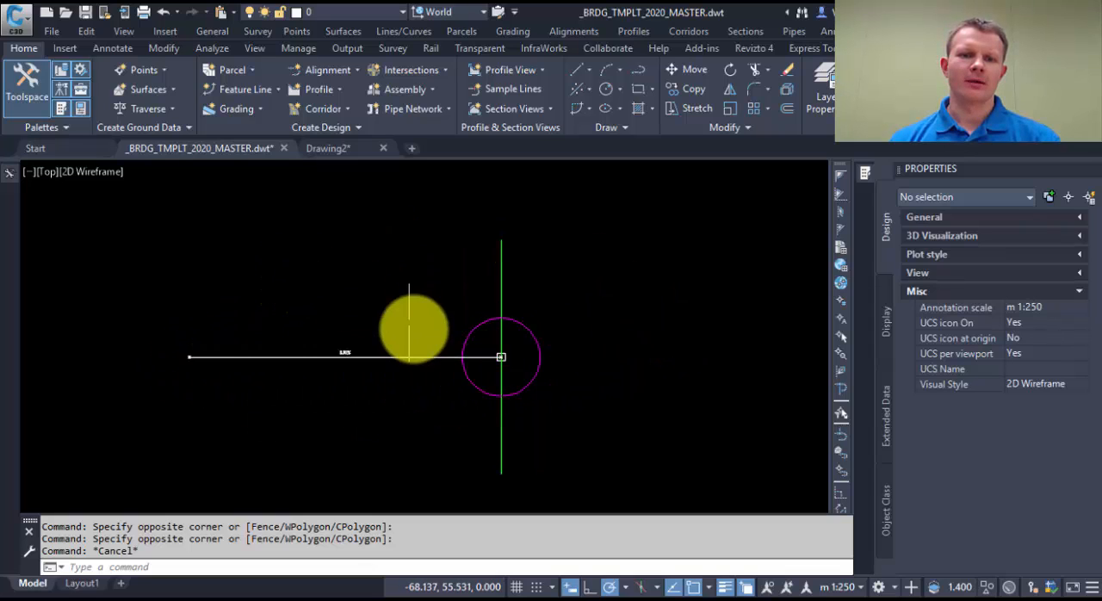
pyautogui.moveTo(501, 356); pyautogui.dragTo(439, 289, button='middle')
pyautogui.moveTo(422, 251); pyautogui.dragTo(446, 331, button='middle')
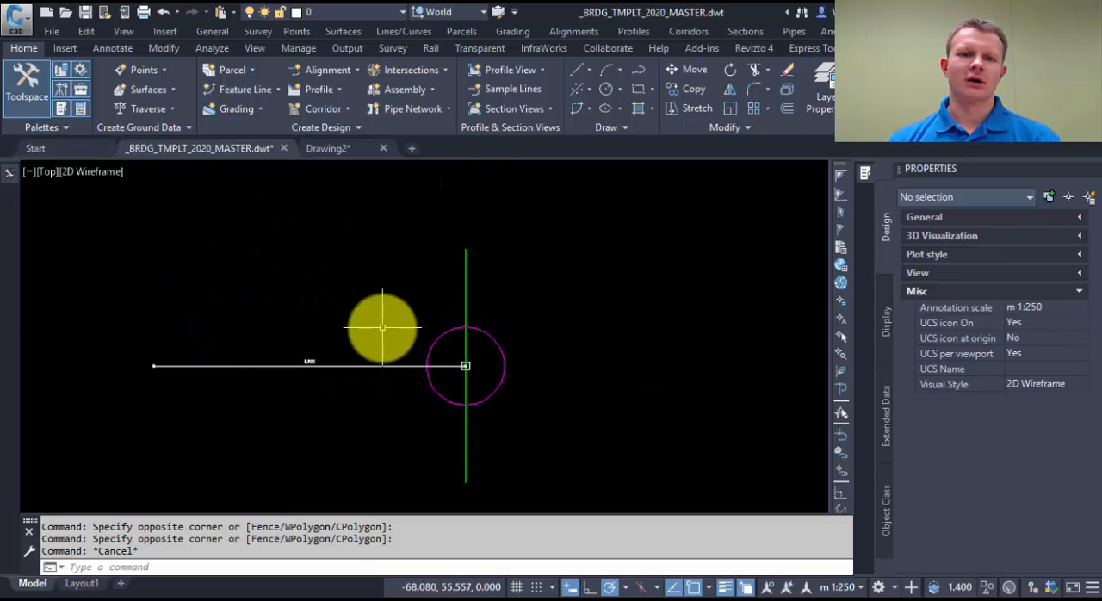
pyautogui.click(438, 339)
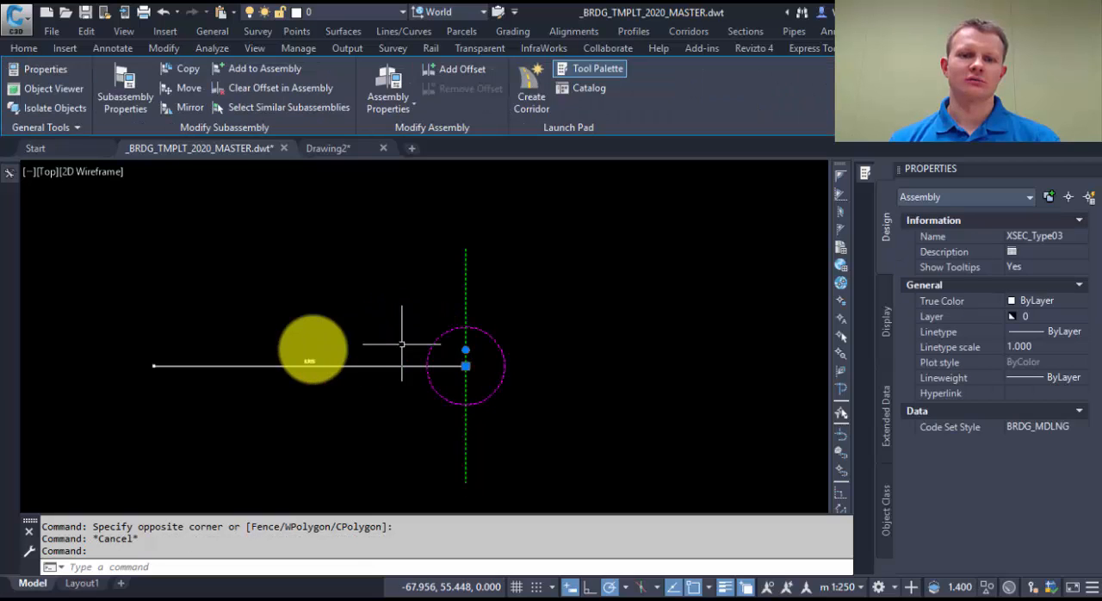
pyautogui.press('Delete')
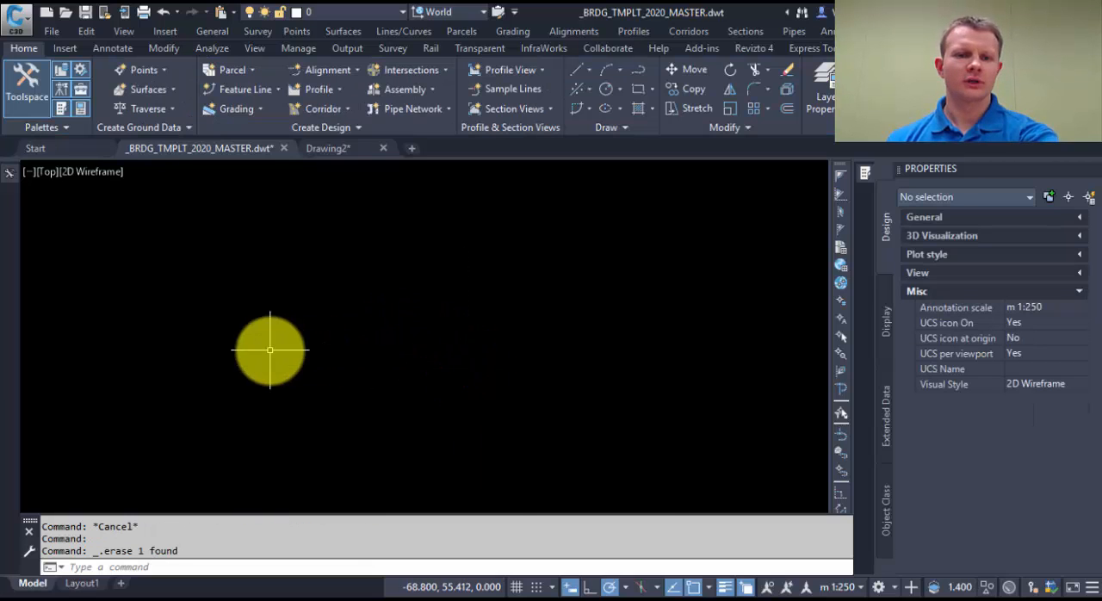
# Step: Select the right Number Transform subassembly of XSEC_Type01_ParabolicStart, widen the Properties palette to read its parameters, and clear the selection
pyautogui.moveTo(271, 344)
pyautogui.mouseDown(button='middle')
pyautogui.moveTo(296, 339)
pyautogui.moveTo(307, 258)
pyautogui.moveTo(242, 191)
pyautogui.mouseUp(button='middle')
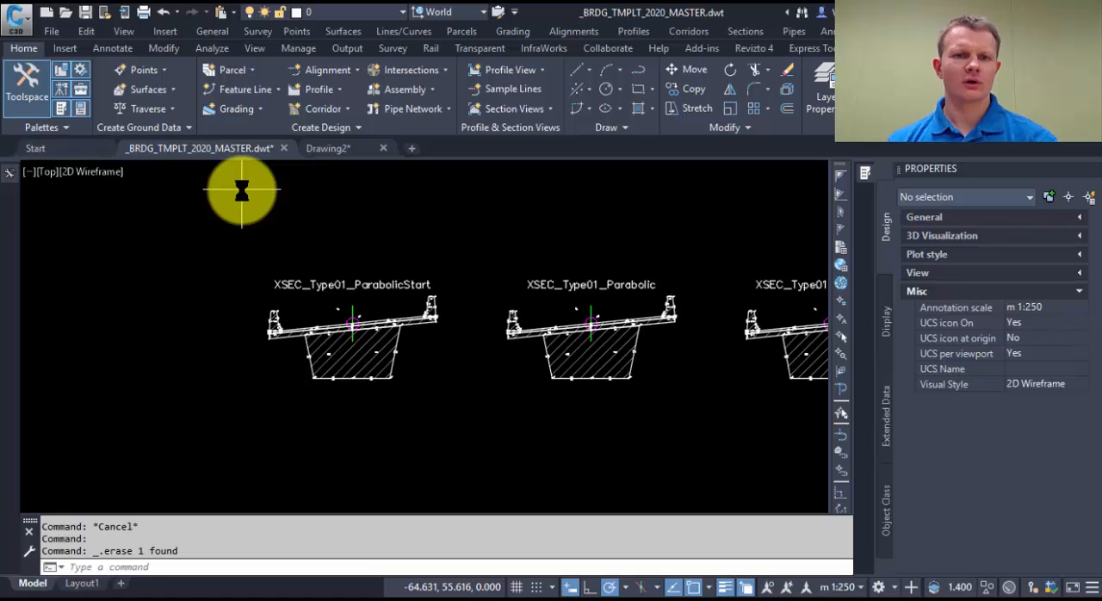
pyautogui.scroll(8, 352, 315)
pyautogui.click(431, 303)
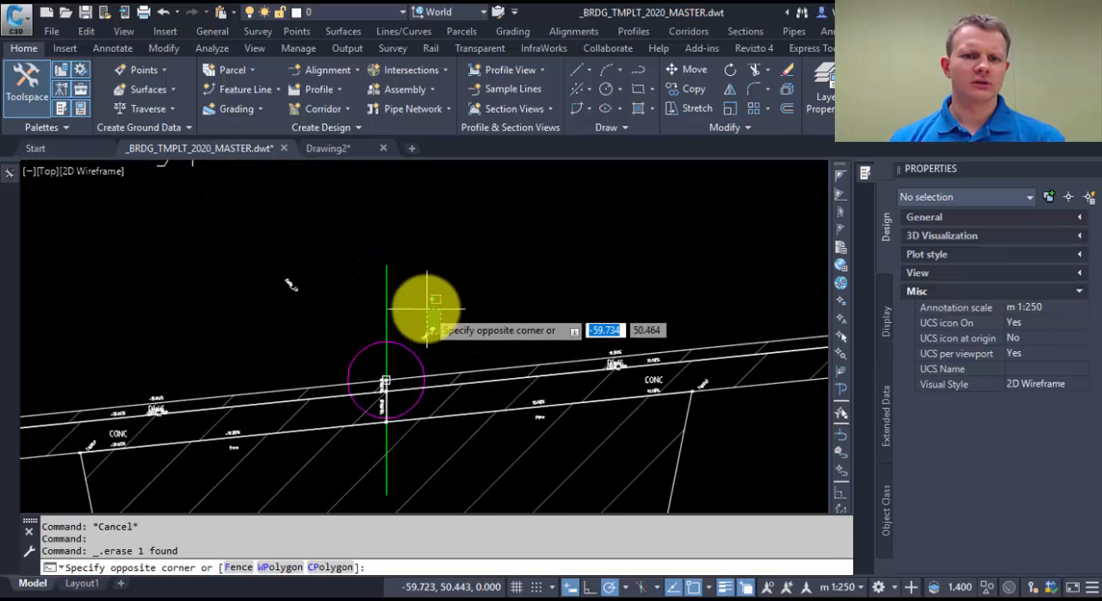
pyautogui.click(428, 312)
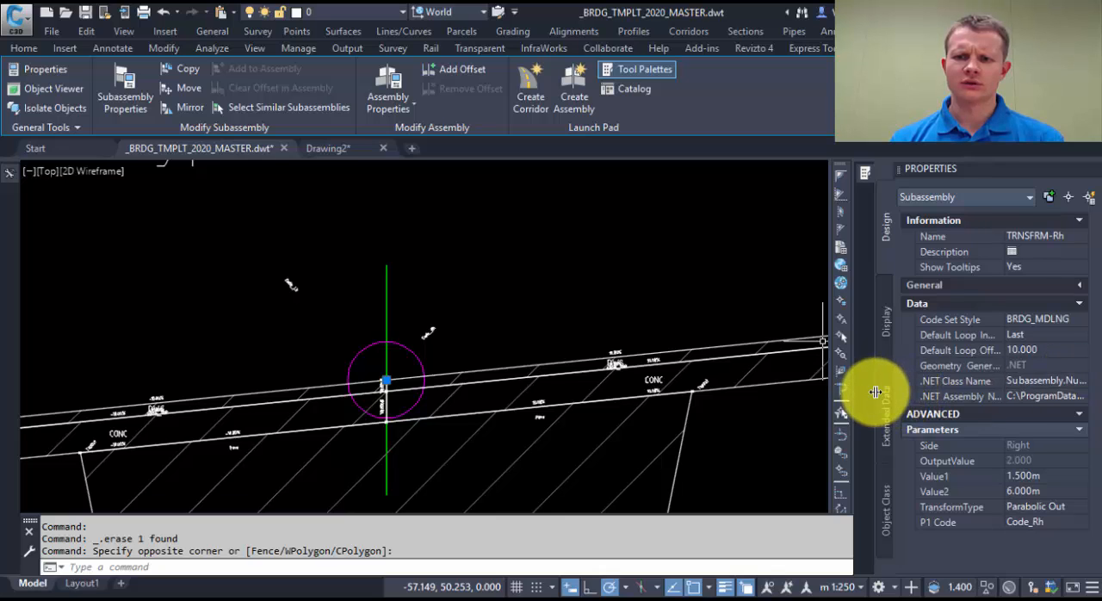
pyautogui.moveTo(873, 389); pyautogui.dragTo(664, 387)
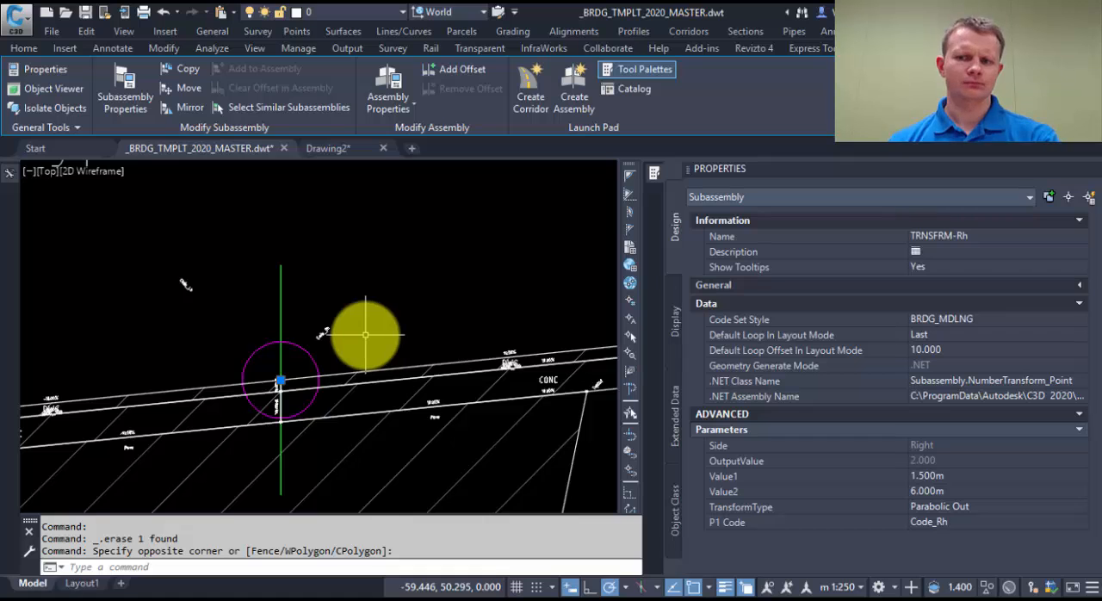
pyautogui.press('Escape')
pyautogui.press('Escape')
pyautogui.scroll(-3, 365, 327)
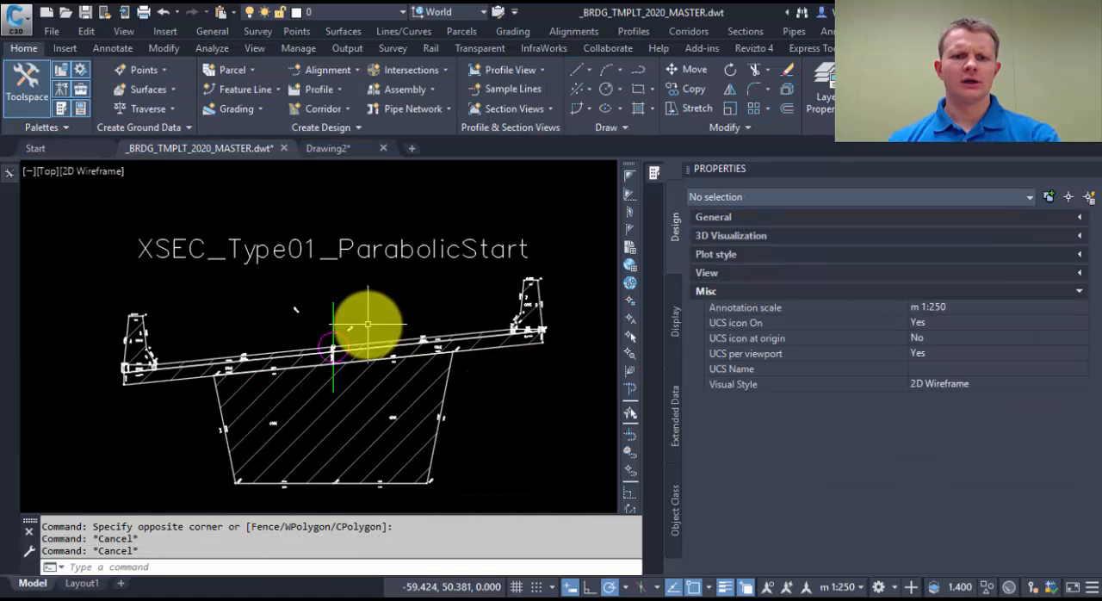
# Step: Select the TRNSFRM-Rh subassembly again, review its Value1, Value2 and TransformType parameters against the whole cross-section, and deselect it
pyautogui.scroll(1, 261, 306)
pyautogui.scroll(4, 224, 317)
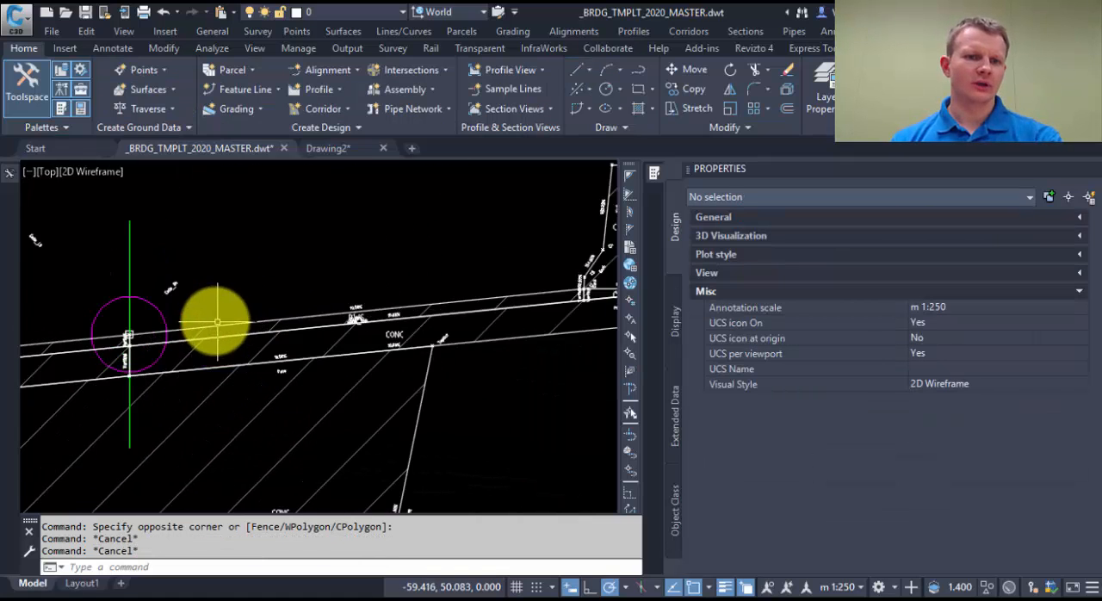
pyautogui.moveTo(272, 273); pyautogui.dragTo(239, 247)
pyautogui.press('Escape')
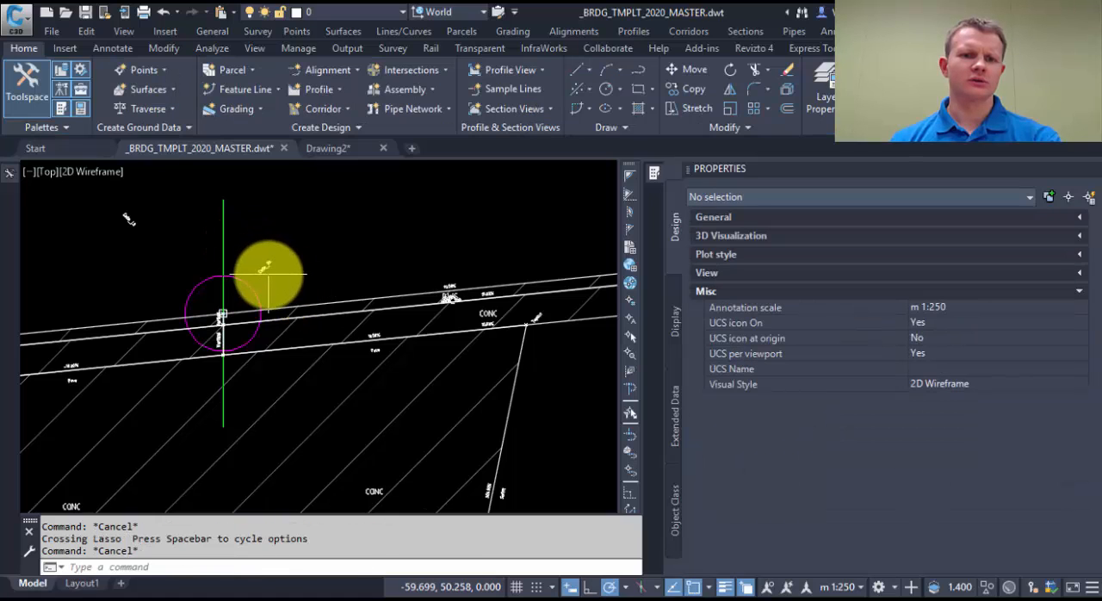
pyautogui.click(268, 274)
pyautogui.click(262, 247)
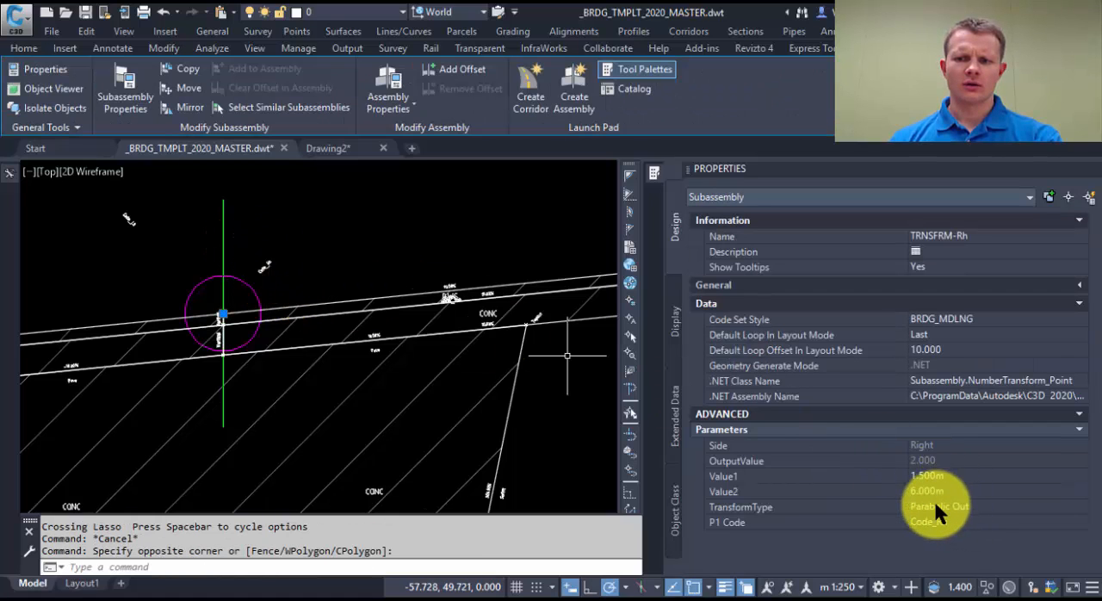
pyautogui.scroll(-5, 325, 315)
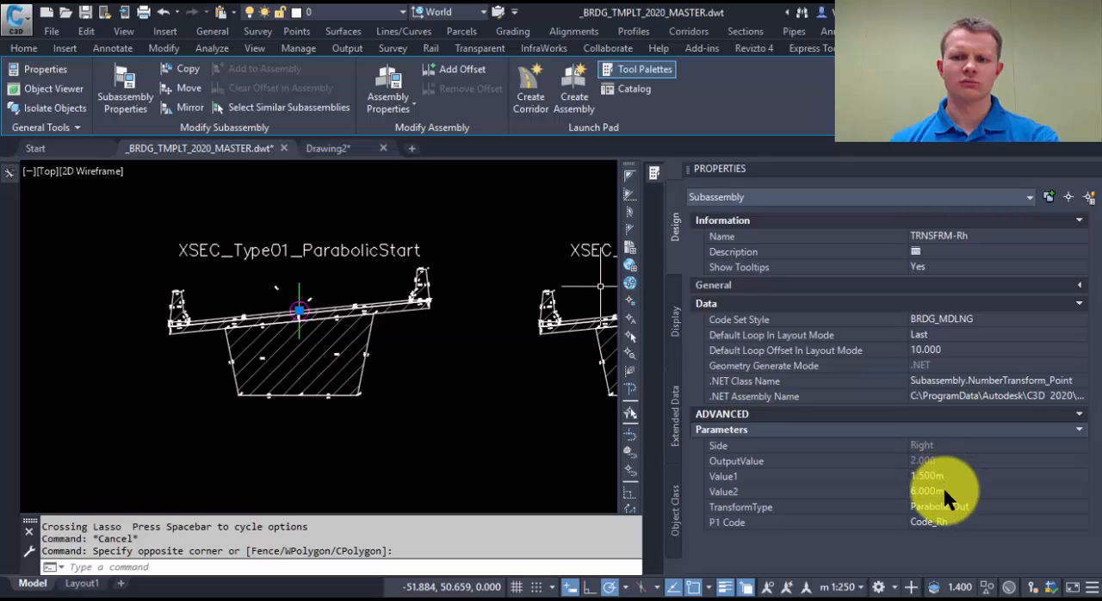
pyautogui.scroll(5, 319, 369)
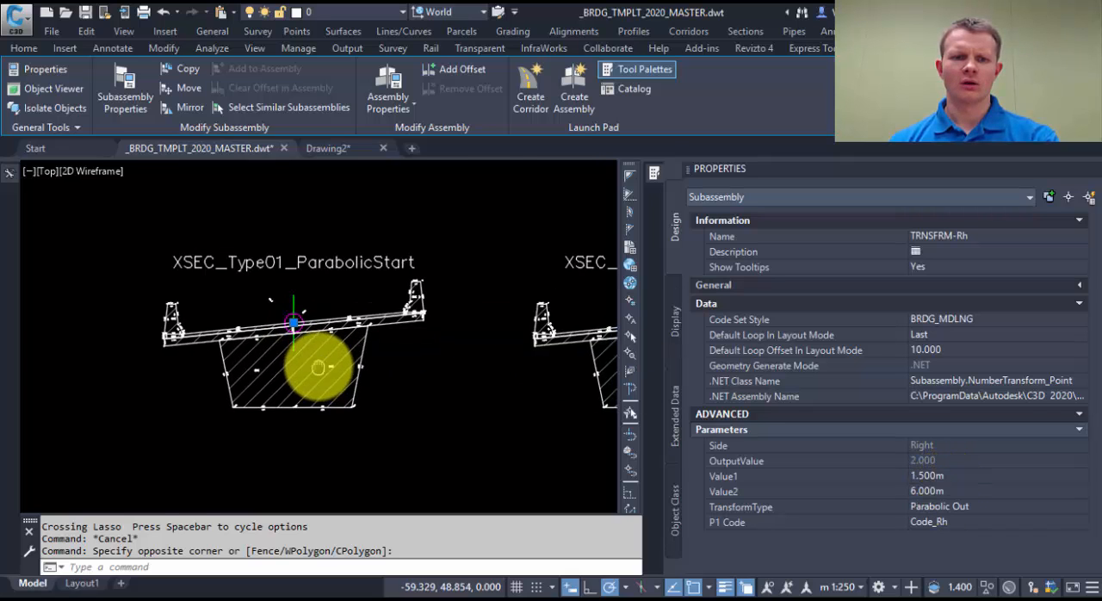
pyautogui.press('Escape')
# Step: Inspect the parameters of the TRNSFRM-Left subassembly in the same cross-section and clear the selection
pyautogui.moveTo(266, 277); pyautogui.dragTo(287, 291, button='middle')
pyautogui.press('Escape')
pyautogui.click(286, 296)
pyautogui.click(217, 261)
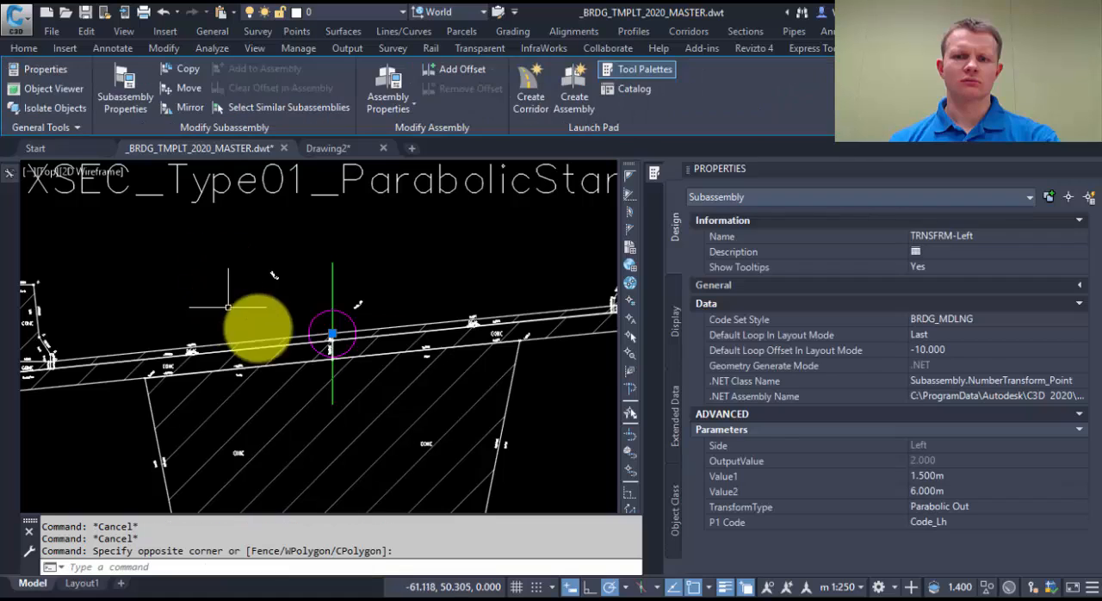
pyautogui.press('Escape')
pyautogui.scroll(-5, 322, 273)
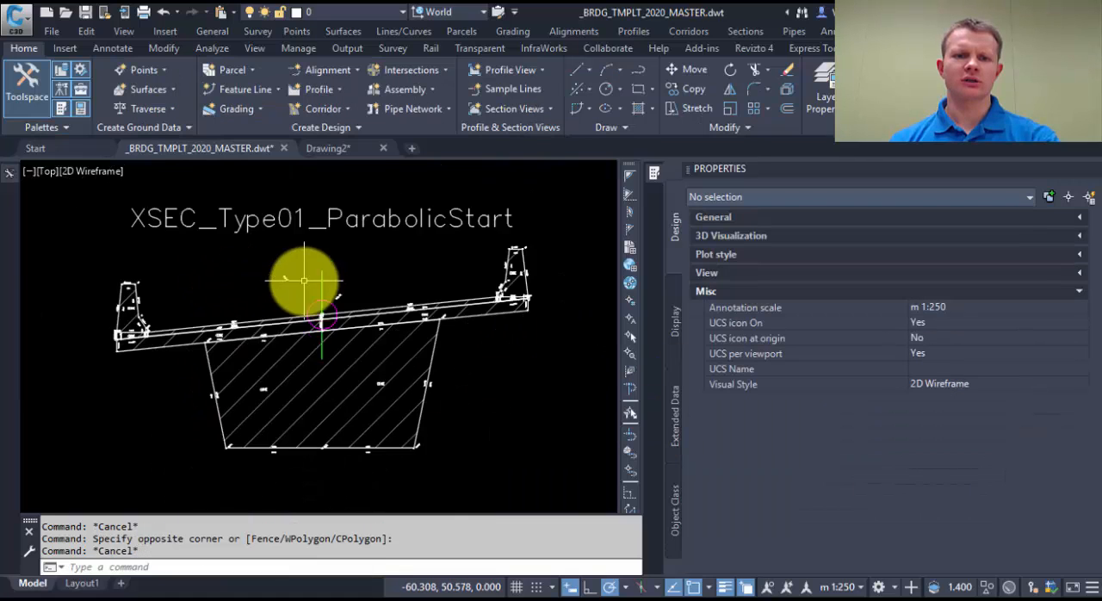
# Step: Inspect the properties of the XSEC_Type01_ParabolicStart assembly and of the deck surfacing subassemblies on both sides of its baseline
pyautogui.click(315, 312)
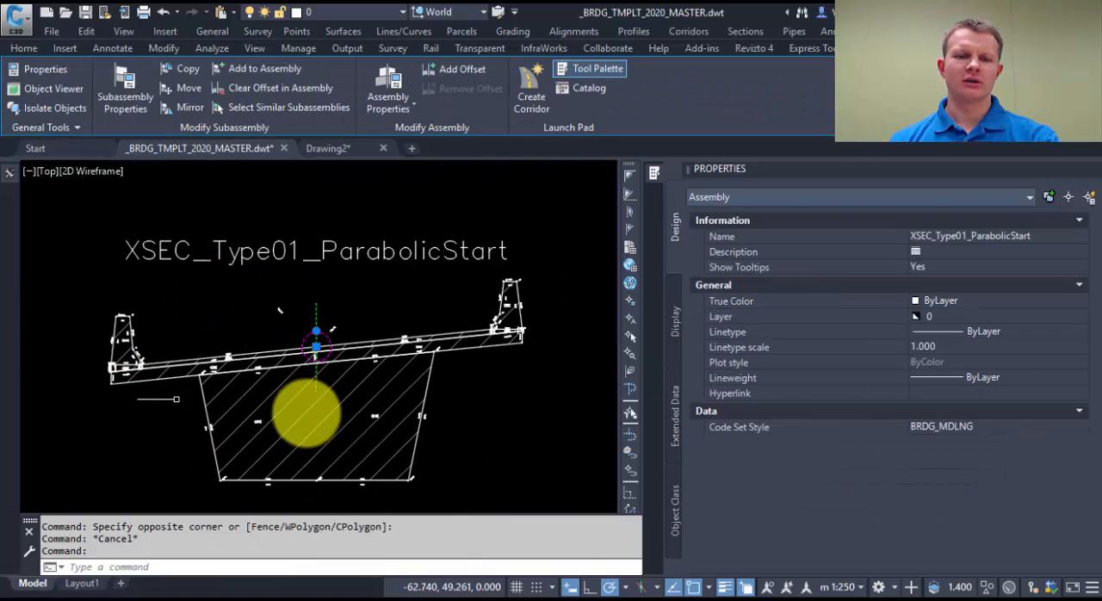
pyautogui.press('Escape')
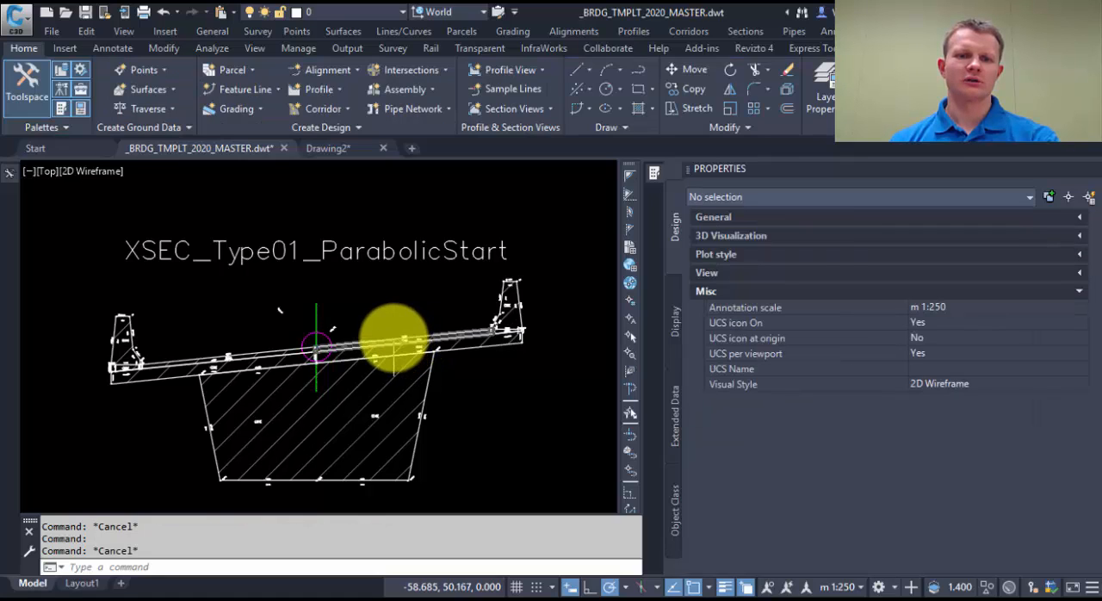
pyautogui.click(374, 340)
pyautogui.press('Escape')
pyautogui.click(288, 348)
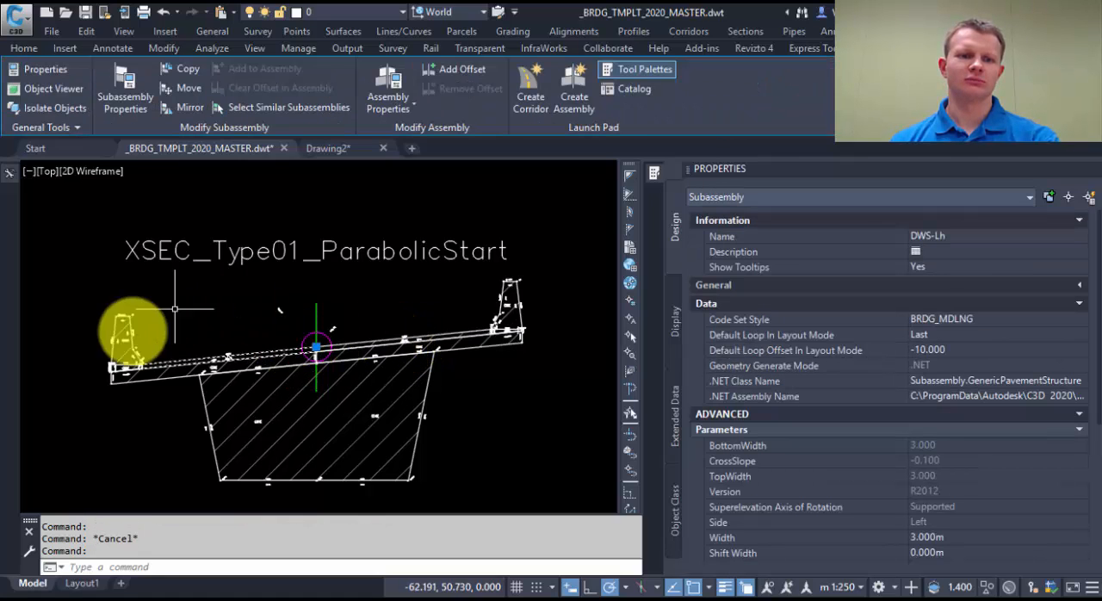
pyautogui.press('Escape')
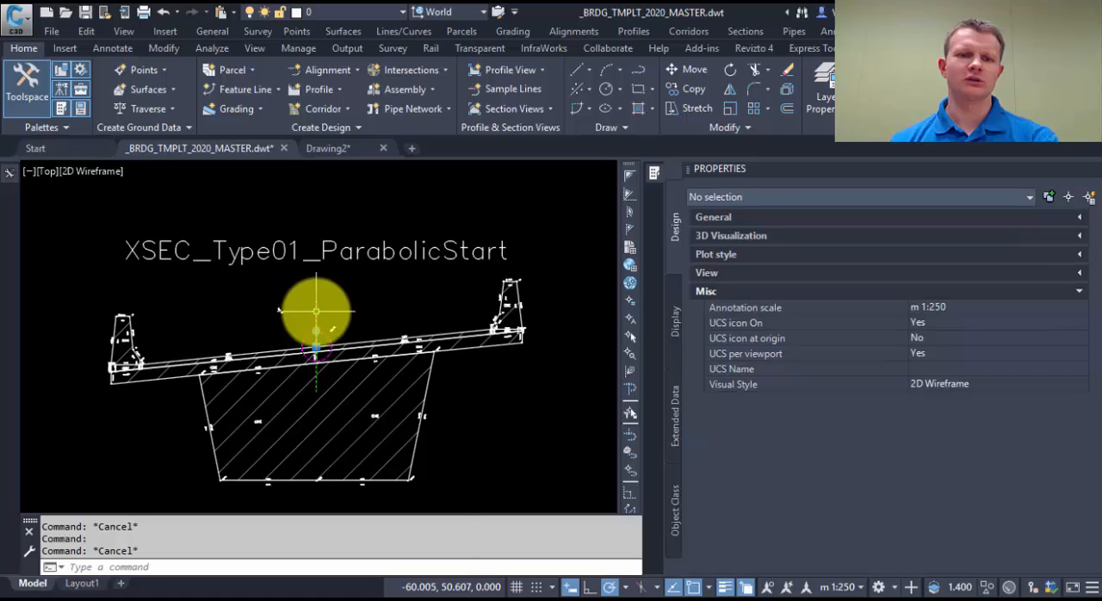
# Step: Open the assembly properties of XSEC_Type01_ParabolicStart and examine the construction values of the TRNSFRM-Left and Quad-Lh subassemblies
pyautogui.click(315, 312)
pyautogui.rightClick(316, 313)
pyautogui.click(407, 470)
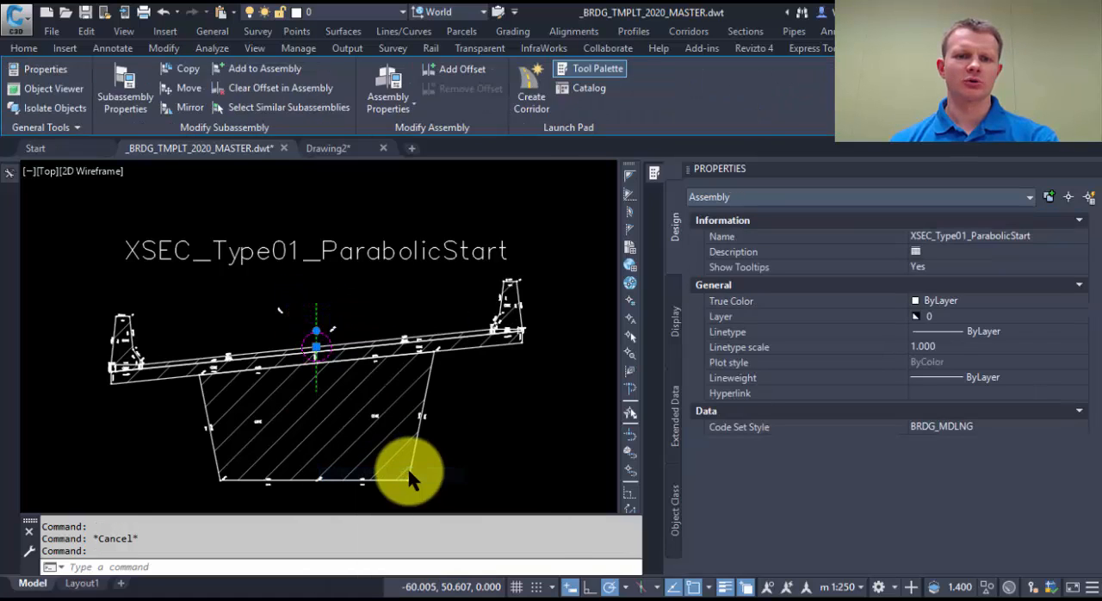
pyautogui.click(124, 107)
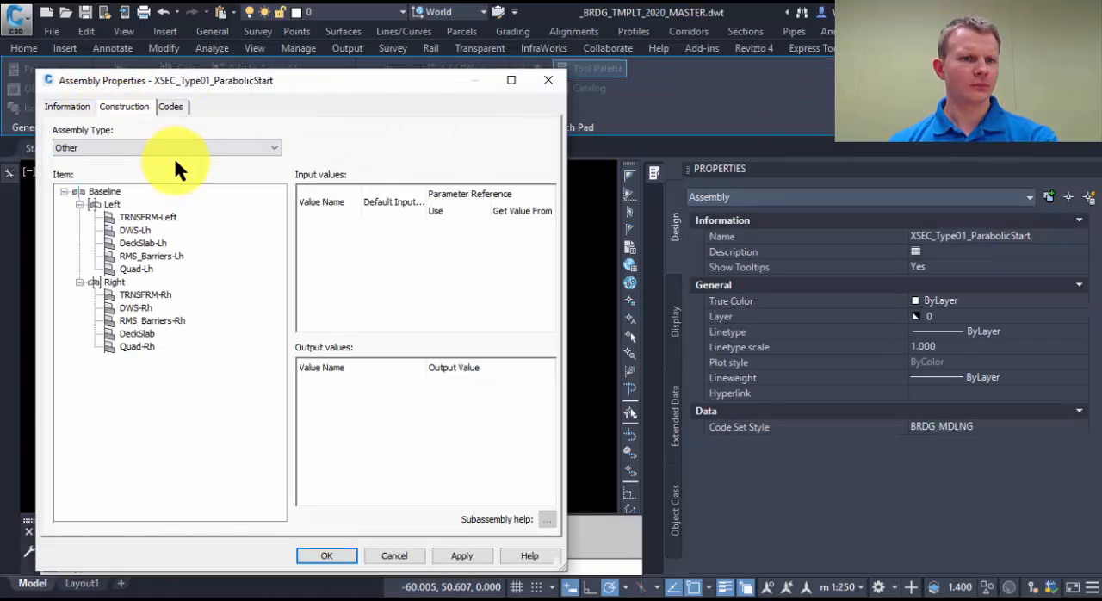
pyautogui.click(148, 218)
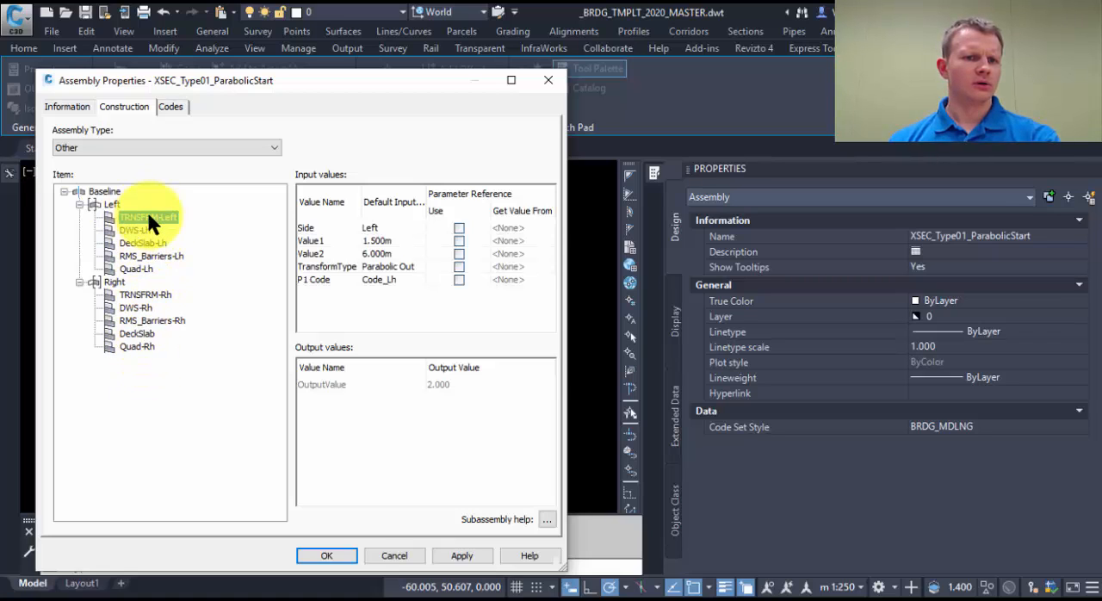
pyautogui.click(137, 269)
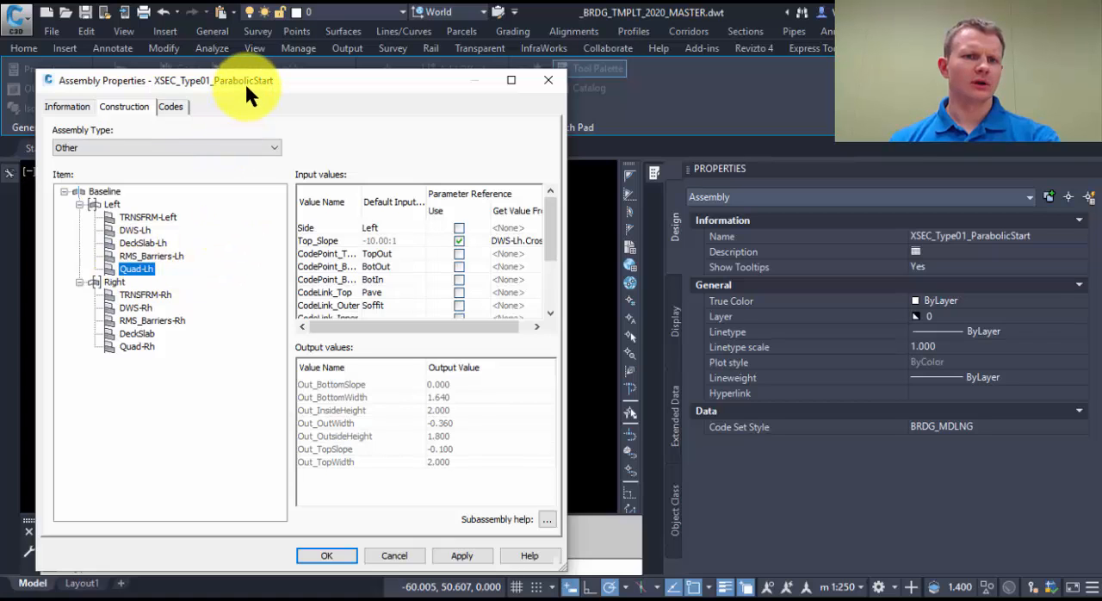
# Step: Move the Assembly Properties dialog off the cross-section, widen it with its Value Name column, and look through the Quad-Lh input values
pyautogui.moveTo(245, 81); pyautogui.dragTo(845, 121)
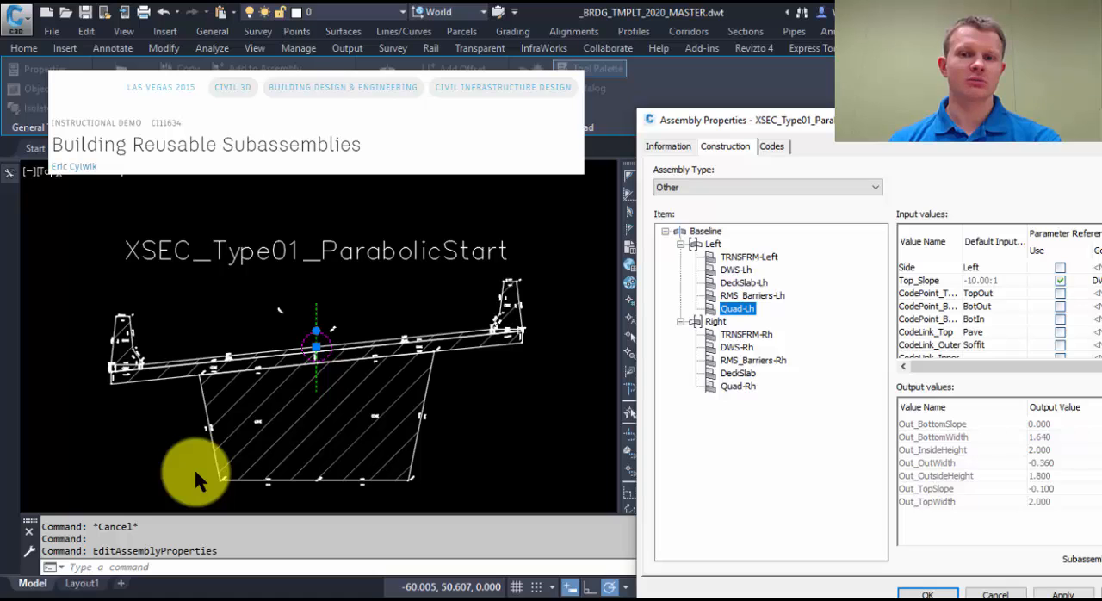
pyautogui.moveTo(858, 120); pyautogui.dragTo(734, 86)
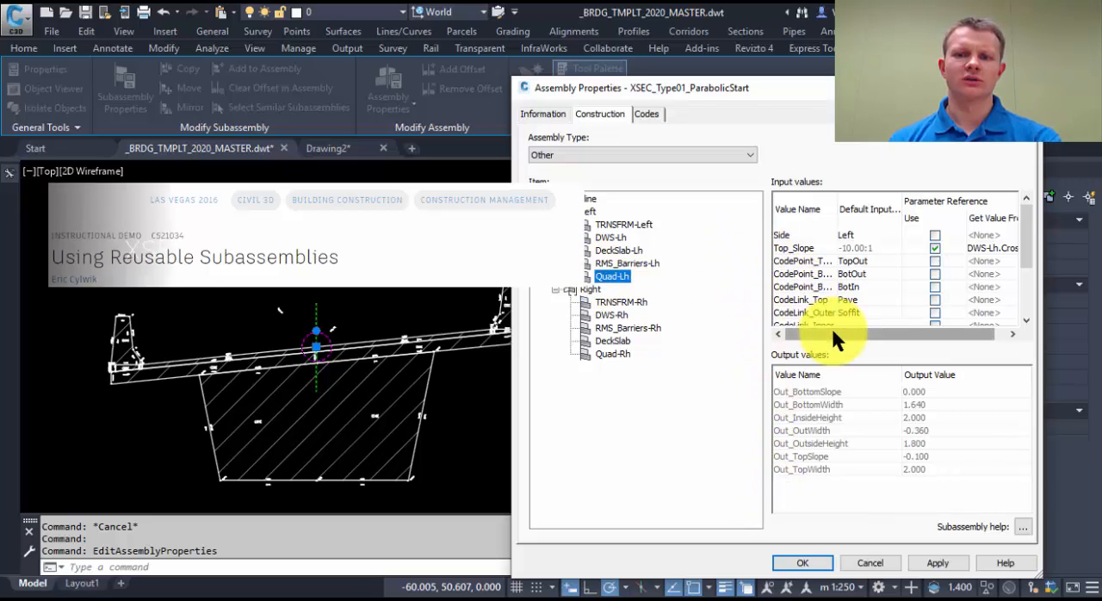
pyautogui.scroll(-1, 840, 268)
pyautogui.scroll(-1, 837, 269)
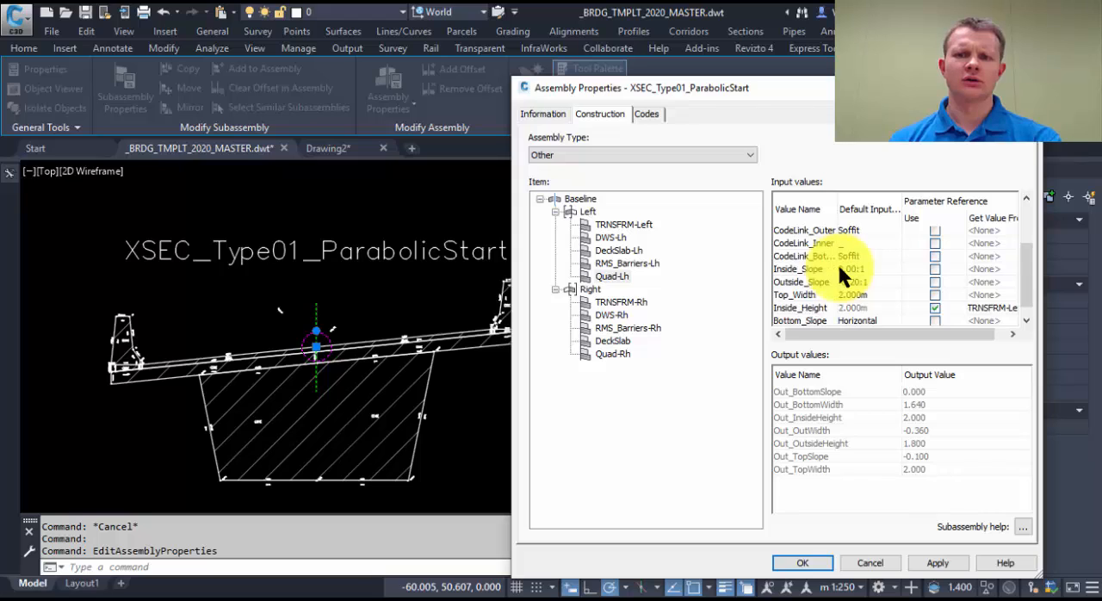
pyautogui.moveTo(836, 205); pyautogui.dragTo(848, 207)
pyautogui.scroll(2, 931, 300)
pyautogui.scroll(1, 931, 301)
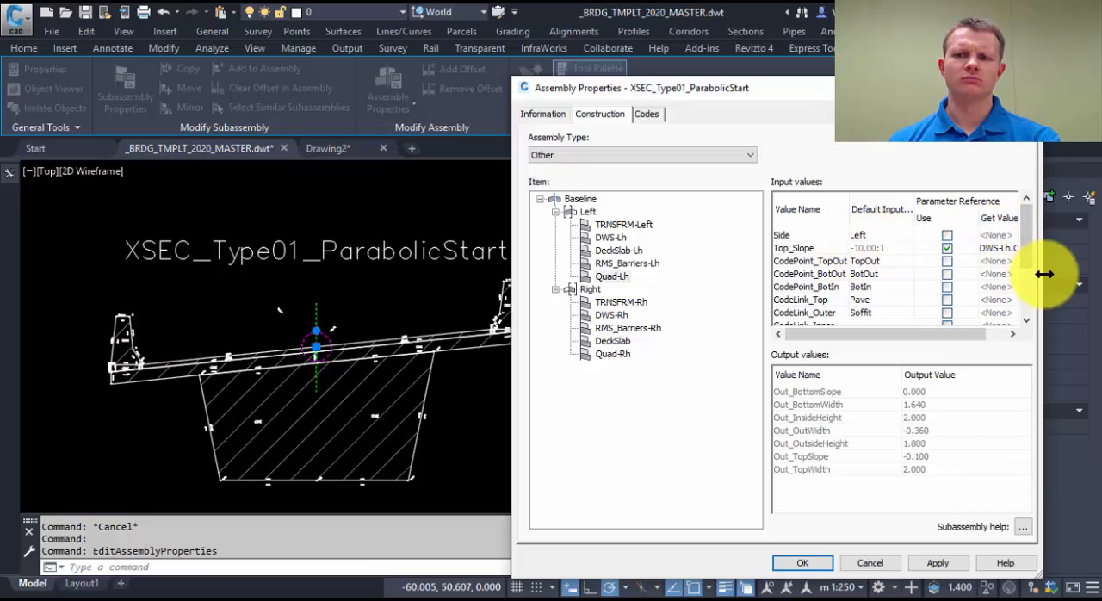
pyautogui.moveTo(1043, 274); pyautogui.dragTo(1083, 272)
pyautogui.moveTo(904, 95); pyautogui.dragTo(822, 73)
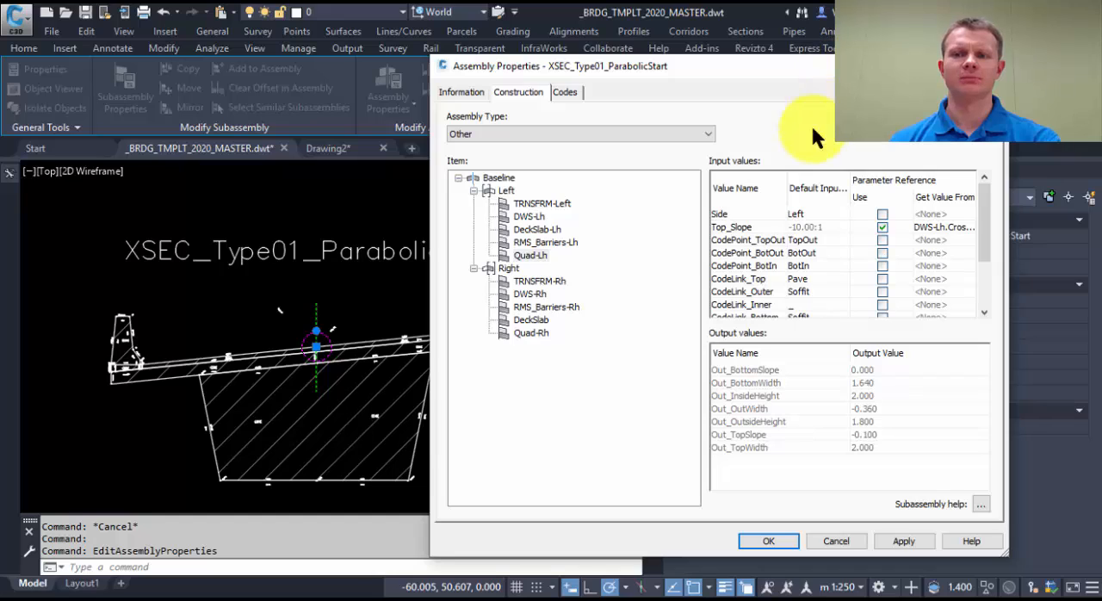
# Step: Check which subassembly outputs feed Quad-Lh's Top_Slope and Inside_Height parameter references, cancel the dialog and deselect the assembly
pyautogui.click(882, 227)
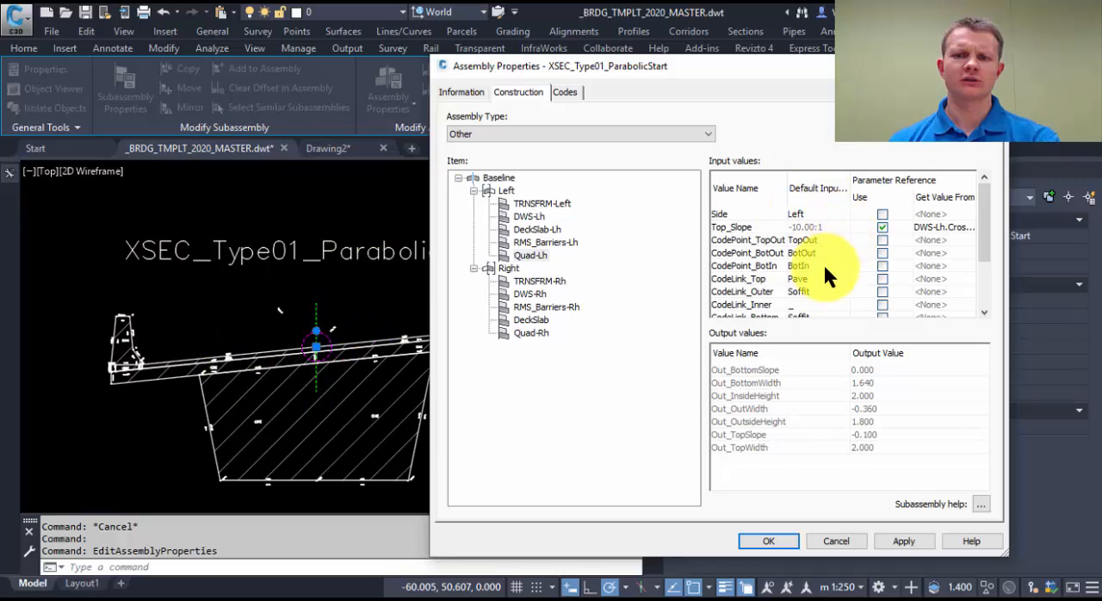
pyautogui.scroll(-2, 824, 267)
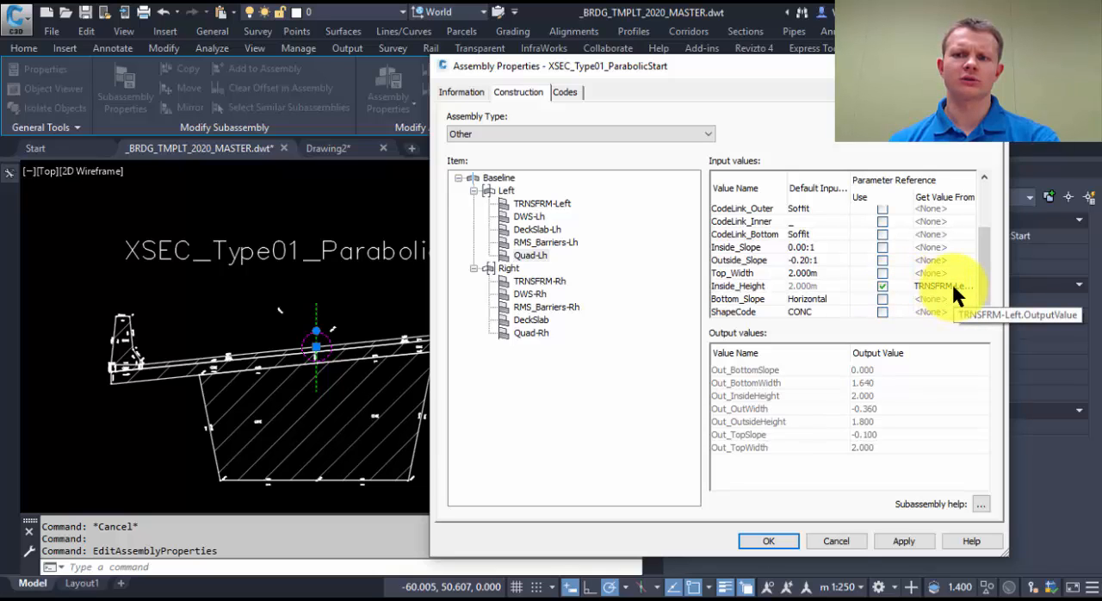
pyautogui.click(837, 539)
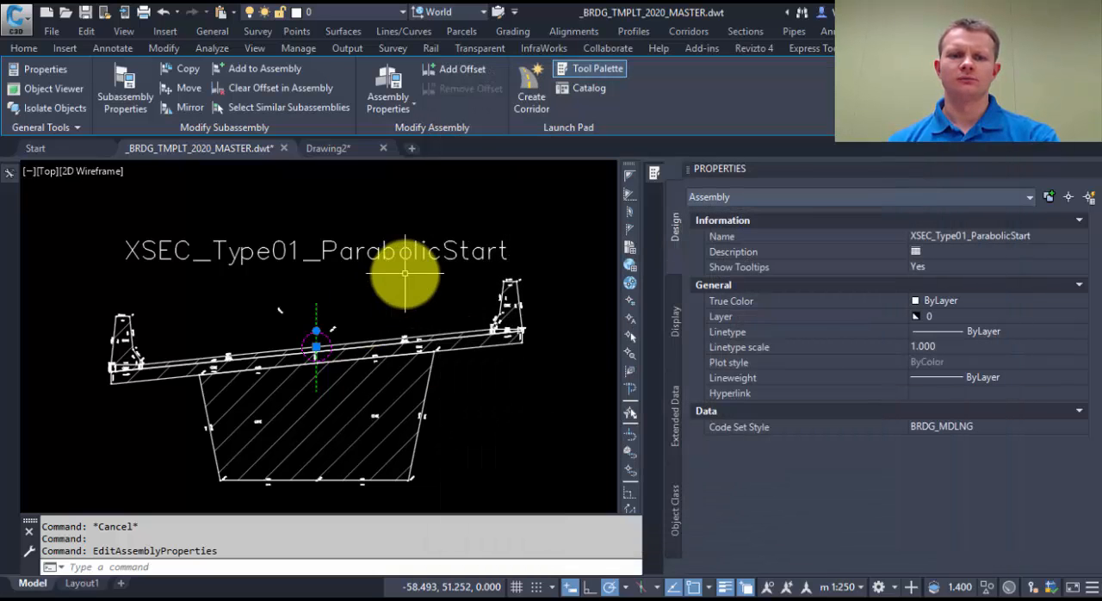
pyautogui.scroll(-7, 405, 274)
pyautogui.moveTo(527, 307)
pyautogui.mouseDown(button='middle')
pyautogui.moveTo(266, 315)
pyautogui.moveTo(294, 288)
pyautogui.mouseUp(button='middle')
pyautogui.scroll(-5, 265, 315)
pyautogui.press('Escape')
pyautogui.press('Escape')
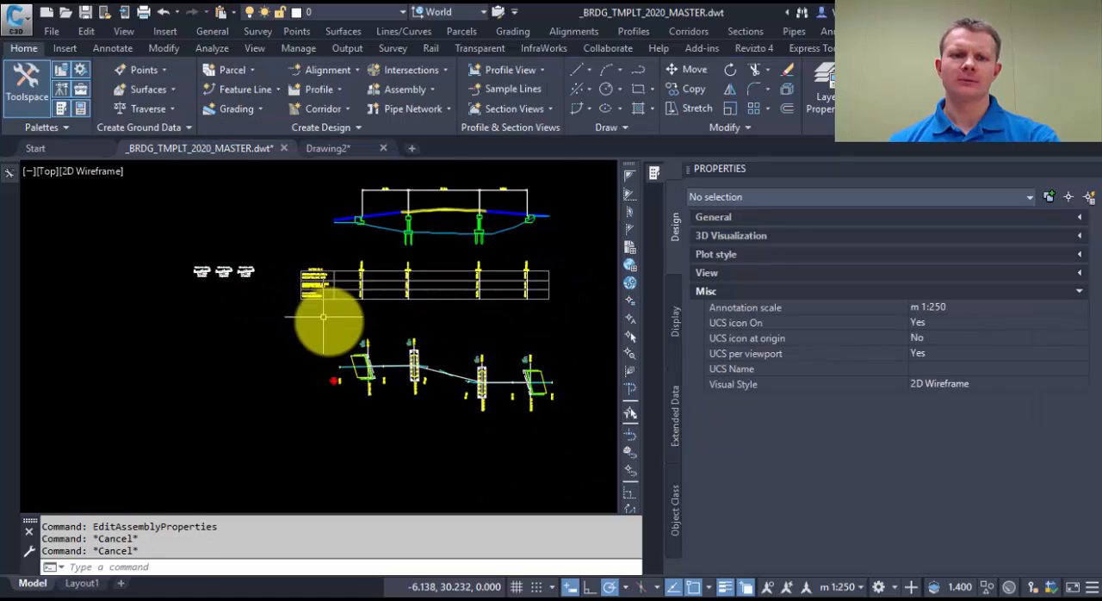
# Step: Create a corridor along alignment MC00 and profile MC00 with the XSEC_Type01_ParabolicStart assembly, keeping baseline and region parameters enabled
pyautogui.scroll(3, 336, 330)
pyautogui.click(316, 104)
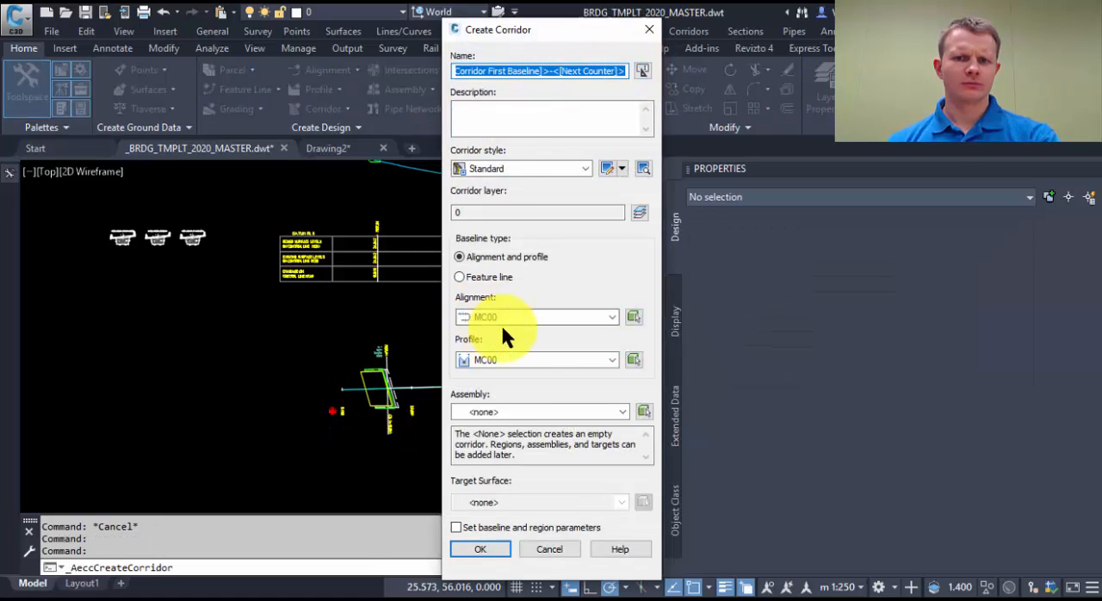
pyautogui.click(479, 413)
pyautogui.click(515, 510)
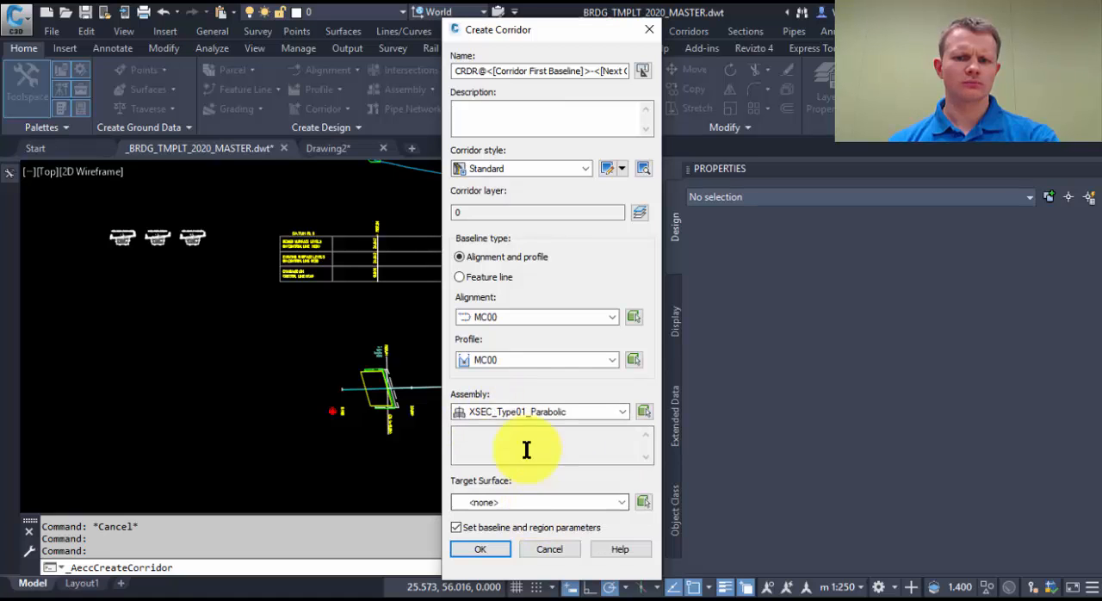
pyautogui.click(481, 549)
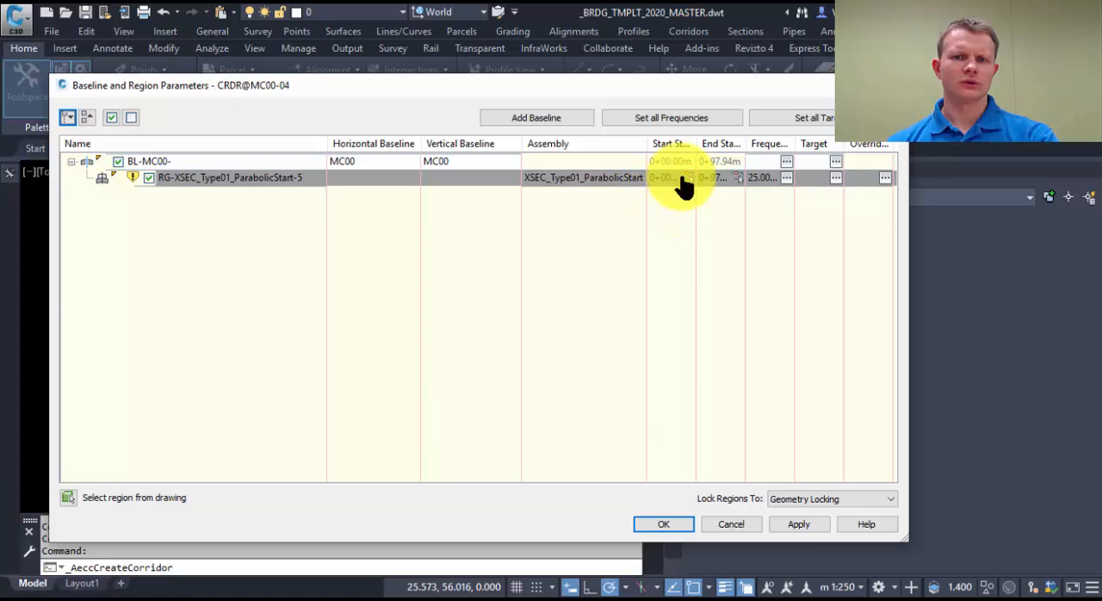
# Step: Limit the corridor region to run from the PIER.00 chainage line to the PIER.05 chainage line, and build the corridor
pyautogui.click(688, 177)
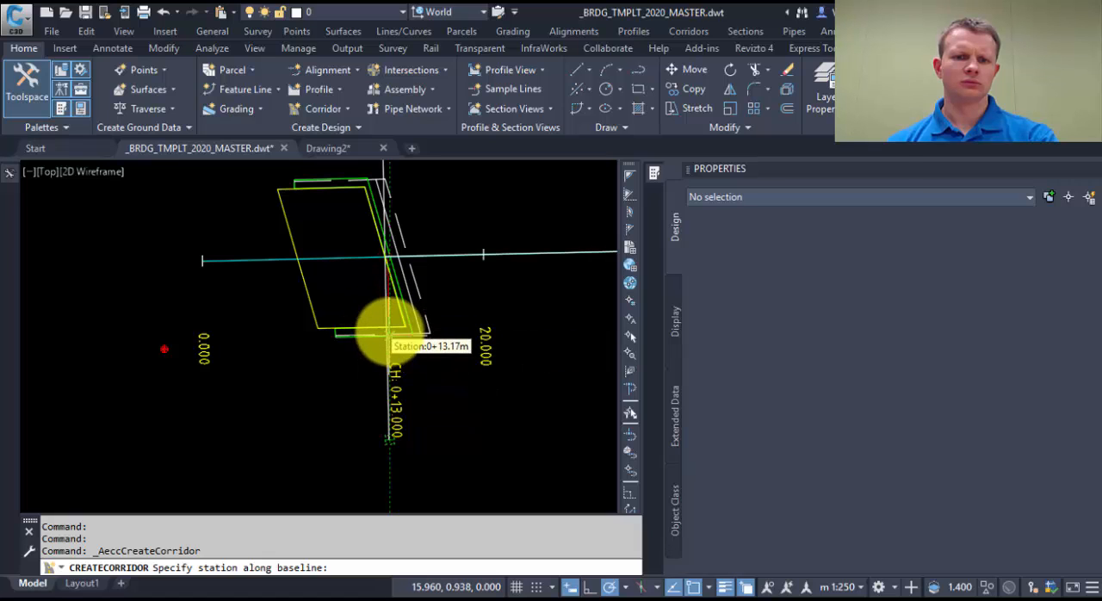
pyautogui.click(388, 332)
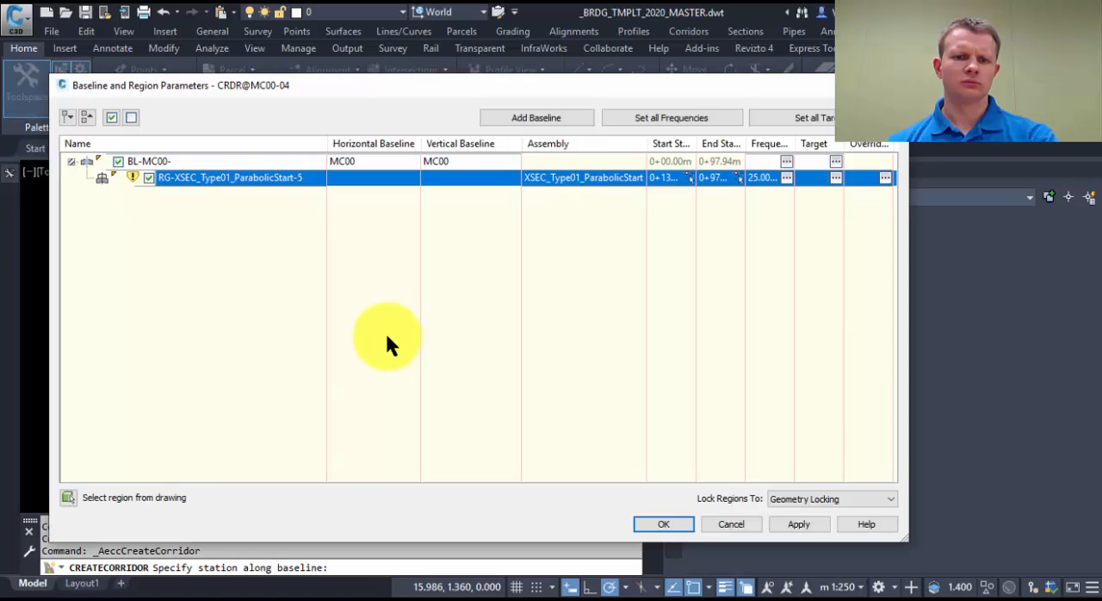
pyautogui.click(738, 177)
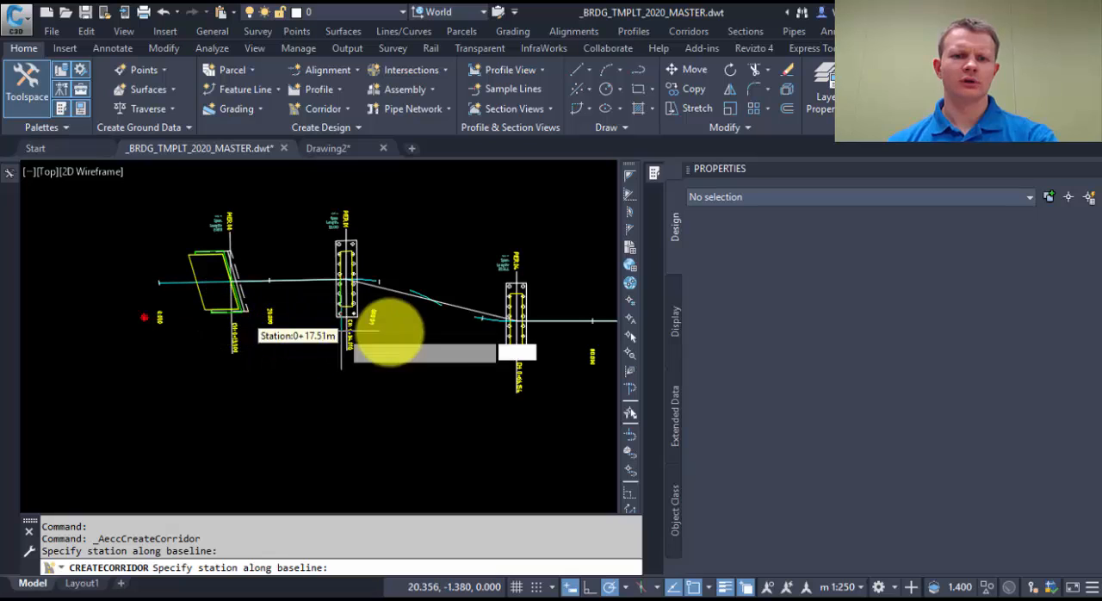
pyautogui.moveTo(509, 335); pyautogui.dragTo(252, 345, button='middle')
pyautogui.scroll(8, 383, 340)
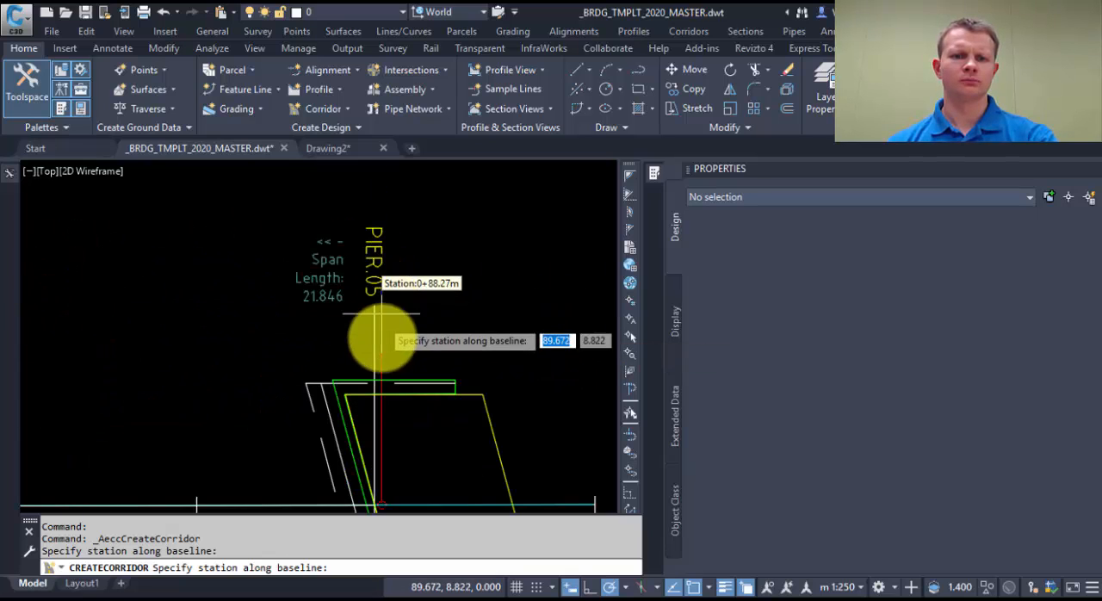
pyautogui.click(370, 317)
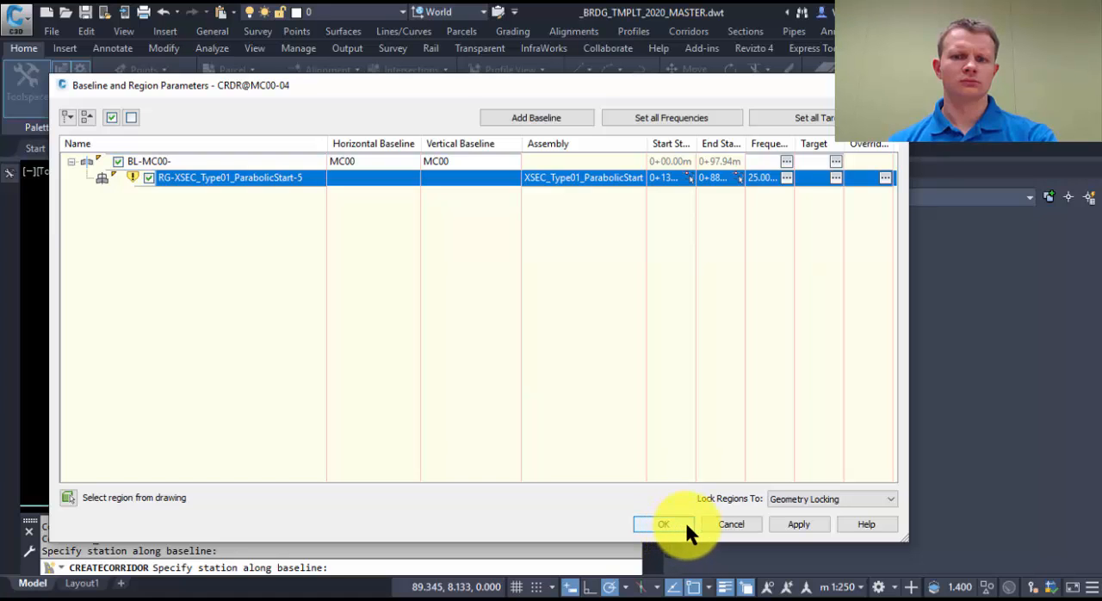
pyautogui.click(661, 523)
pyautogui.click(439, 267)
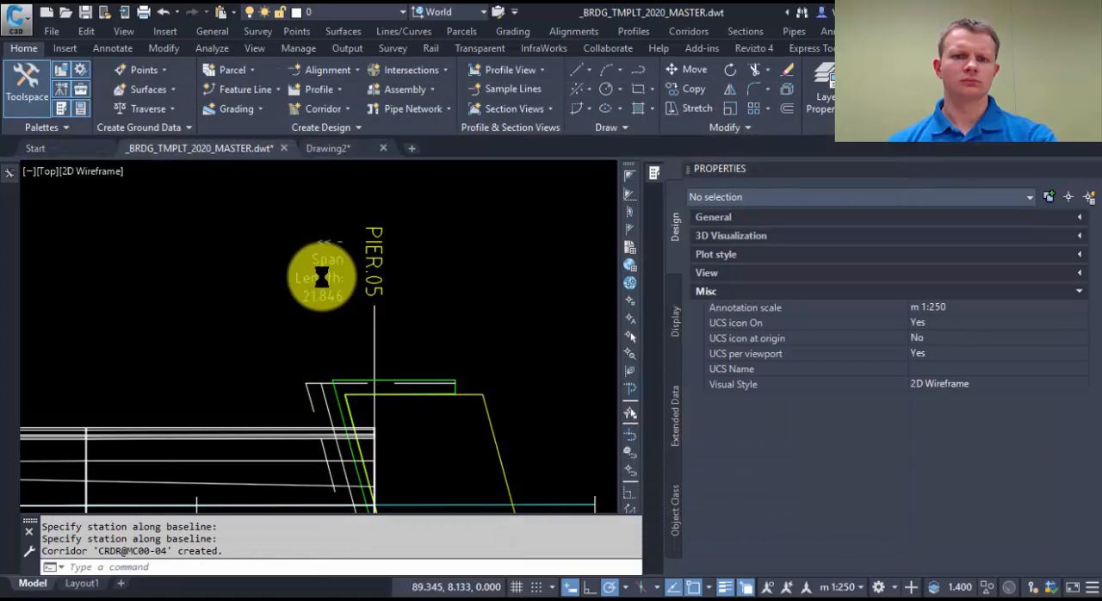
# Step: Inspect the new corridor CRDR@MC00-04 in the Object Viewer from an orbited view, then close the viewer
pyautogui.scroll(-6, 317, 334)
pyautogui.moveTo(315, 334); pyautogui.dragTo(492, 363, button='middle')
pyautogui.scroll(2, 373, 364)
pyautogui.scroll(4, 372, 357)
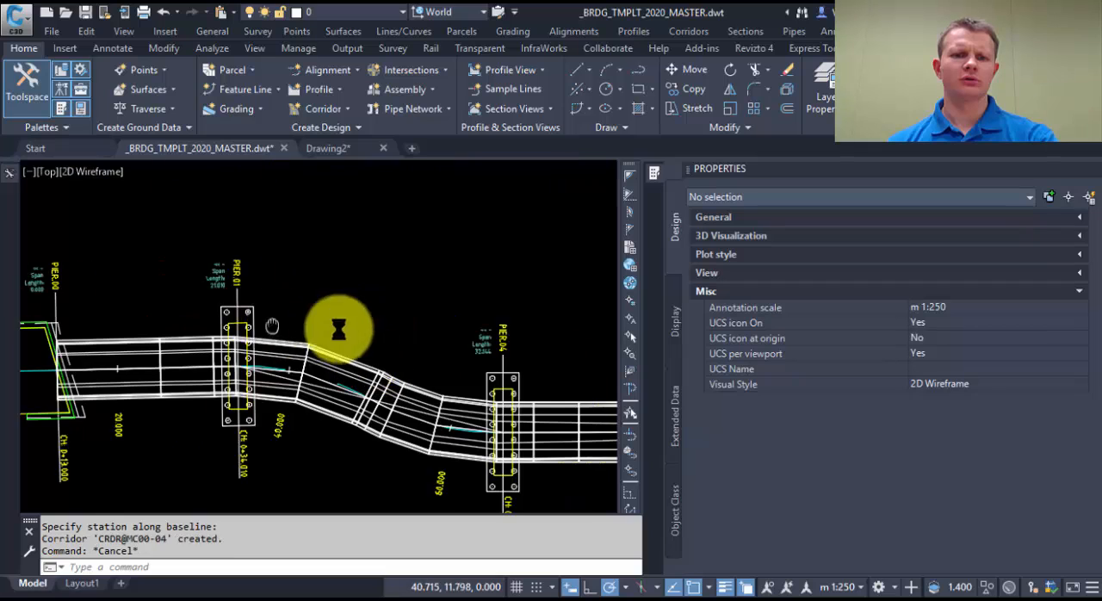
pyautogui.press('Escape')
pyautogui.press('Escape')
pyautogui.click(390, 357)
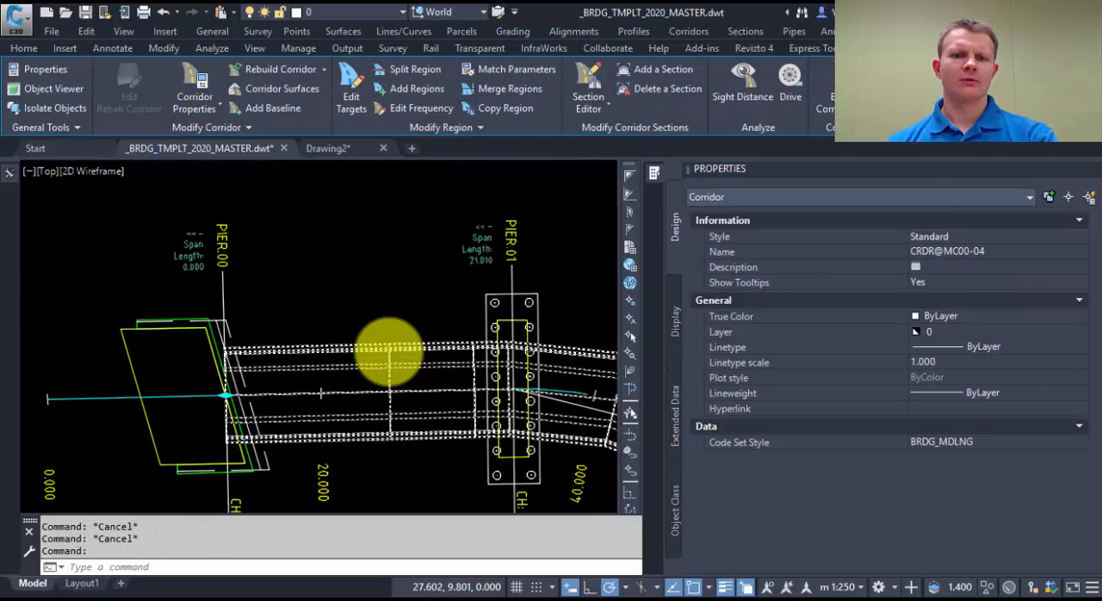
pyautogui.scroll(-5, 394, 349)
pyautogui.scroll(2, 297, 344)
pyautogui.rightClick(308, 334)
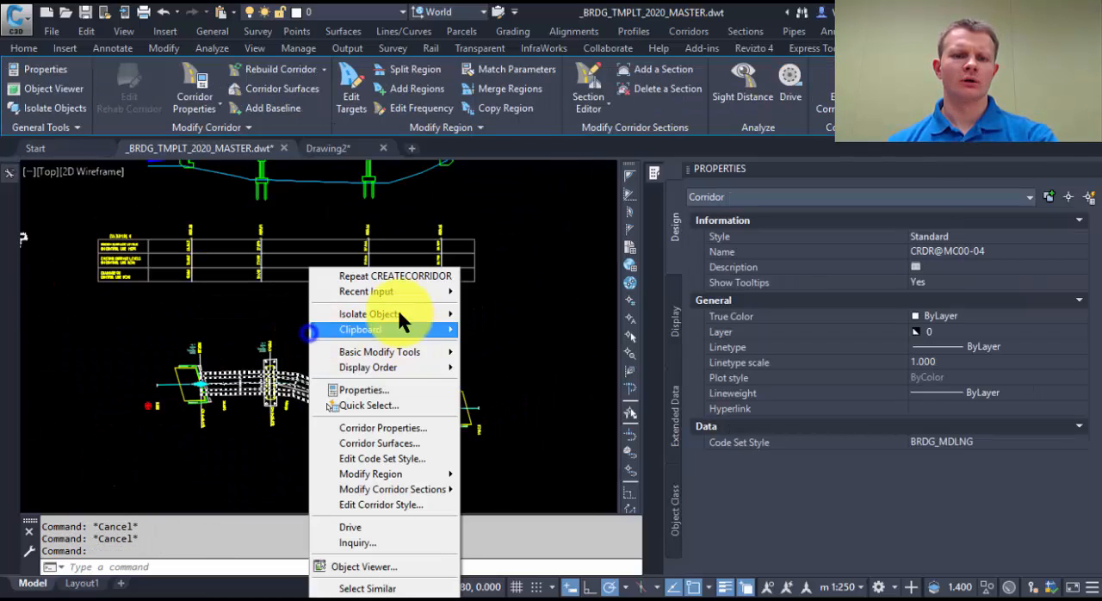
pyautogui.click(392, 564)
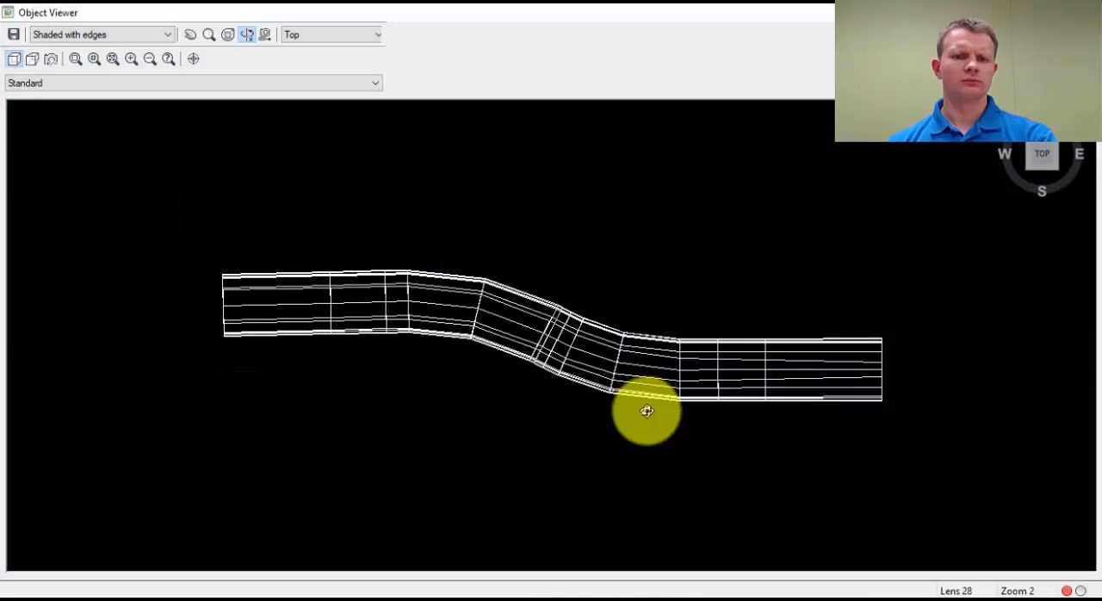
pyautogui.moveTo(645, 411); pyautogui.dragTo(540, 263)
pyautogui.press('Escape')
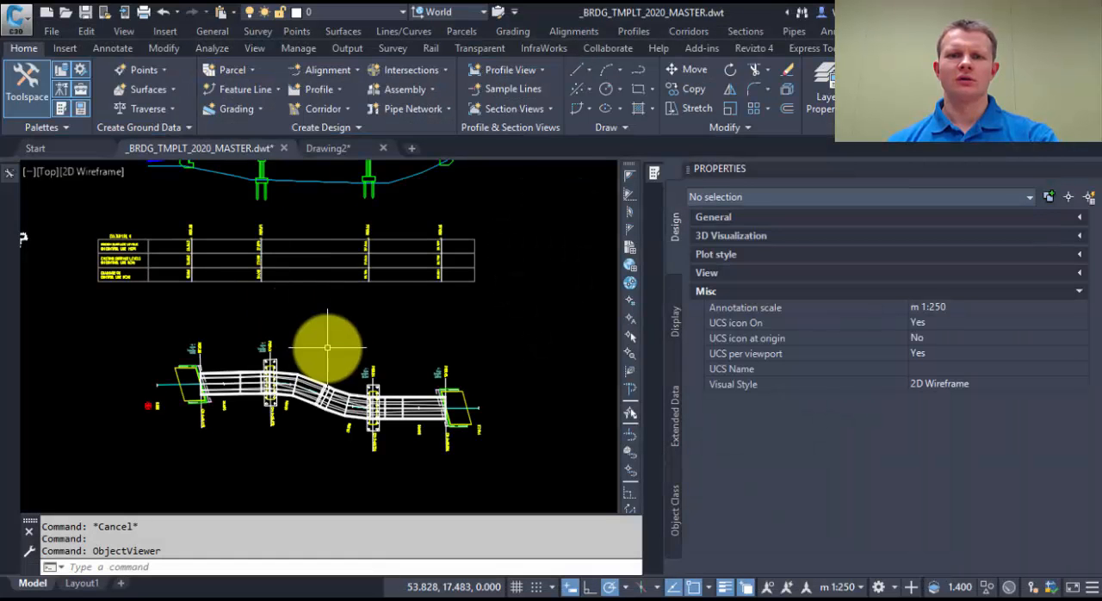
# Step: Split the corridor region at the PIER.01 chainage line
pyautogui.press('Escape')
pyautogui.moveTo(225, 335); pyautogui.dragTo(374, 354, button='middle')
pyautogui.click(383, 388)
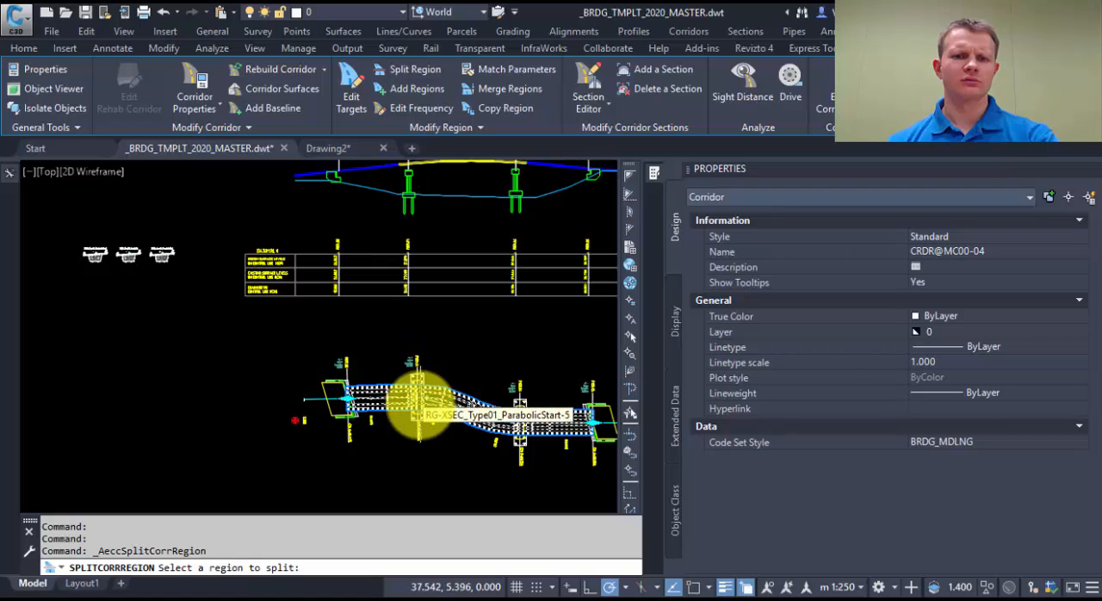
pyautogui.scroll(6, 405, 405)
pyautogui.click(400, 262)
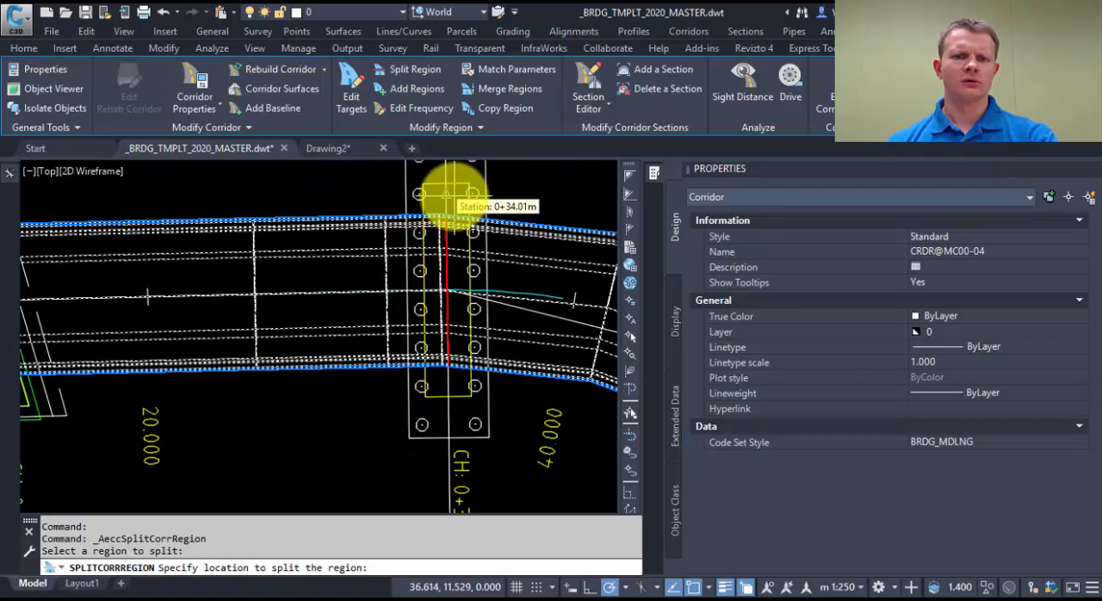
pyautogui.moveTo(455, 192); pyautogui.dragTo(431, 291, button='middle')
pyautogui.click(421, 292)
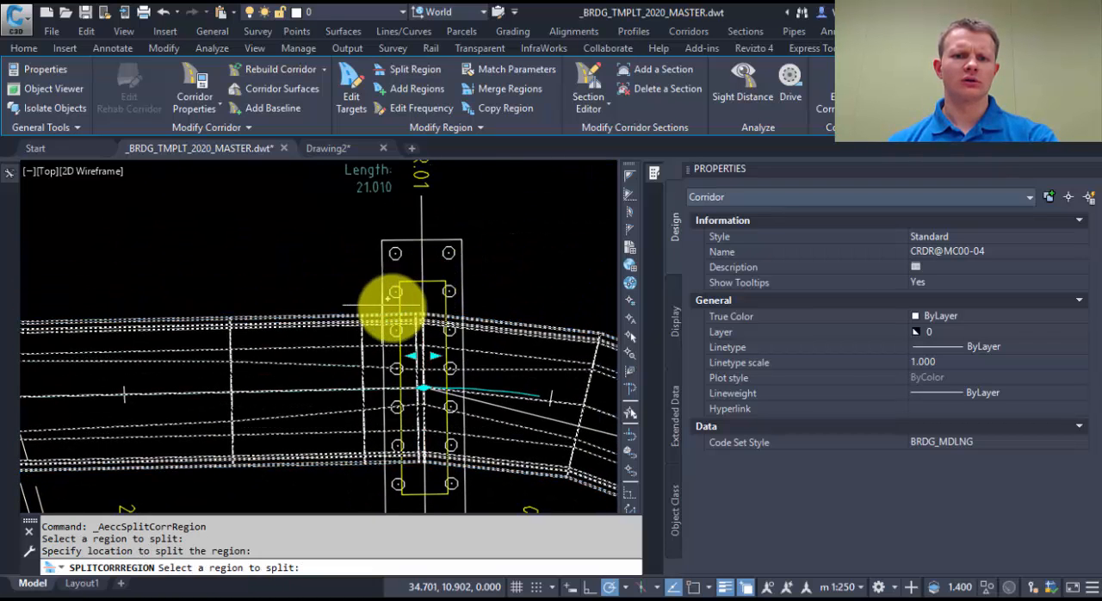
# Step: Split the remaining corridor region at the PIER.04 chainage line and end the Split Region command
pyautogui.scroll(-4, 392, 305)
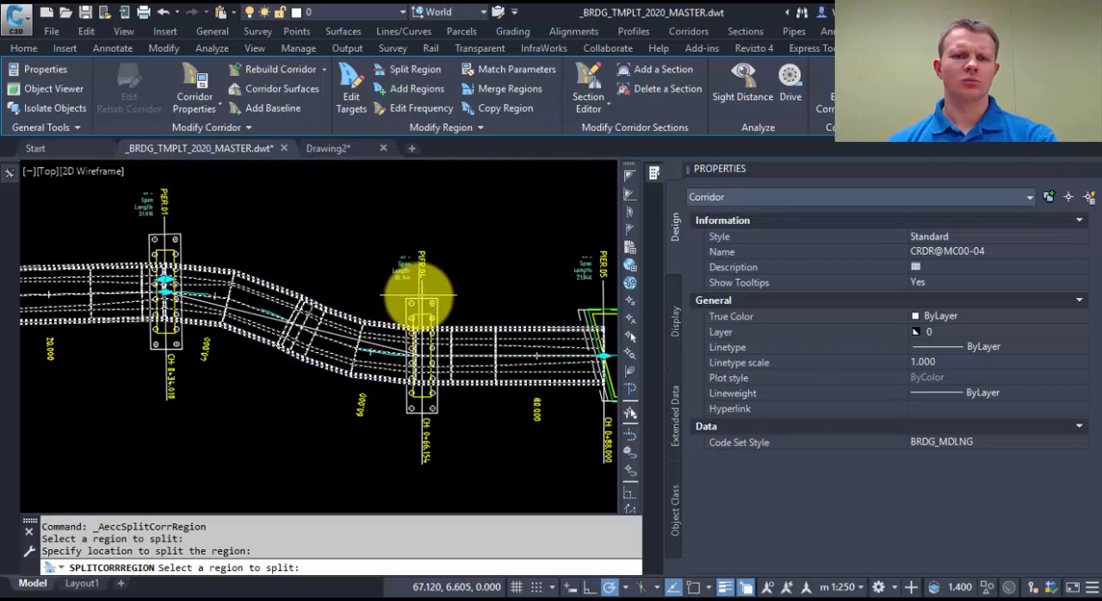
pyautogui.click(396, 336)
pyautogui.click(418, 277)
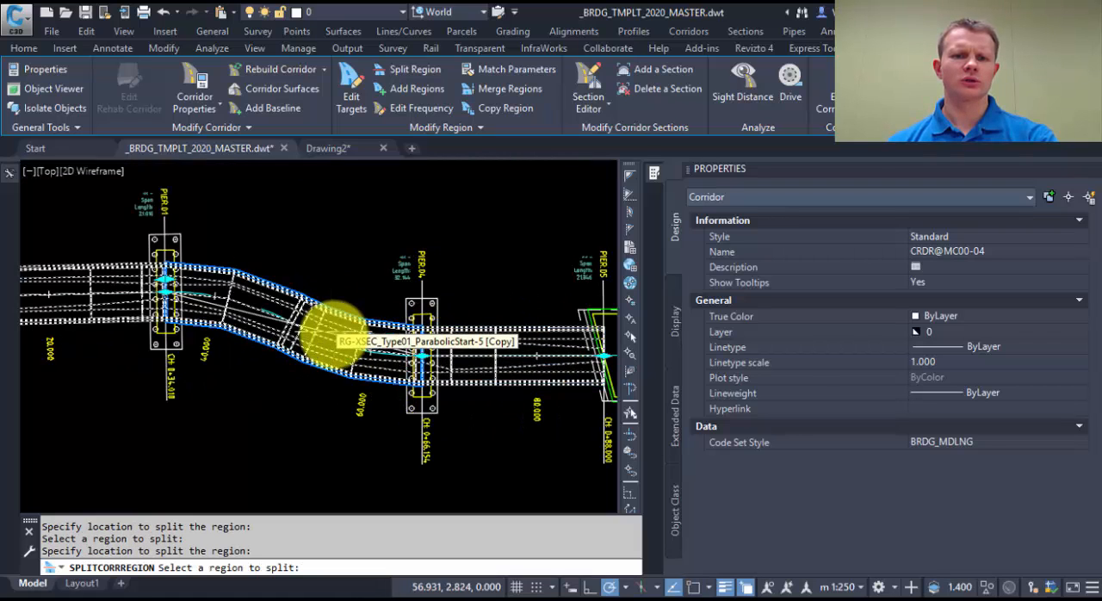
pyautogui.scroll(-2, 345, 335)
pyautogui.press('Escape')
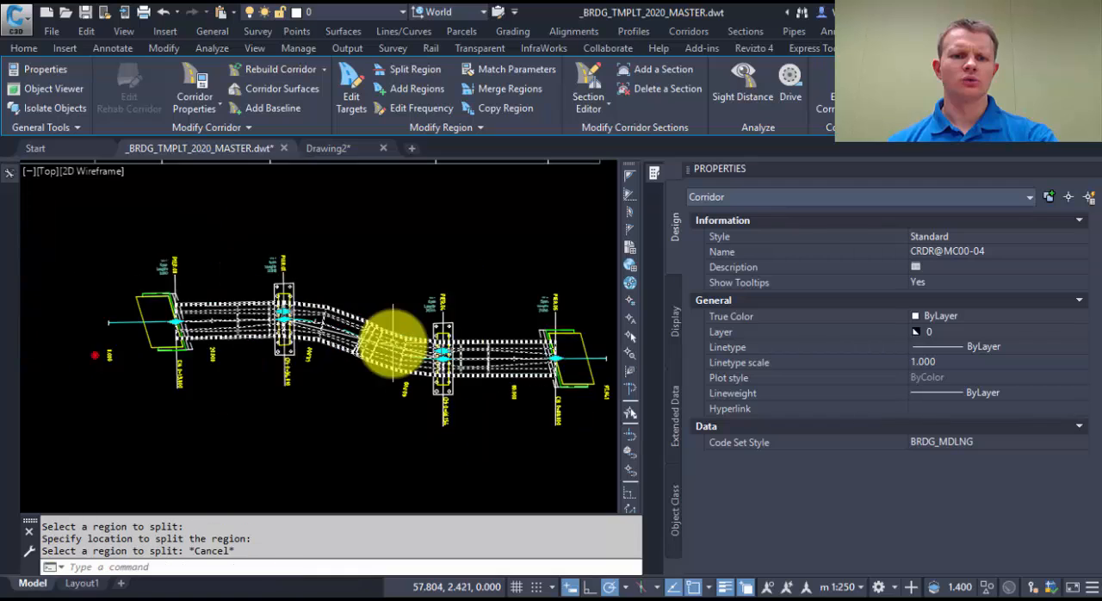
pyautogui.scroll(-2, 392, 343)
pyautogui.press('Escape')
# Step: In the corridor's properties, change the assembly of the middle region between PIER.01 and PIER.04 to XSEC_Type01_Parabolic
pyautogui.click(368, 328)
pyautogui.rightClick(382, 299)
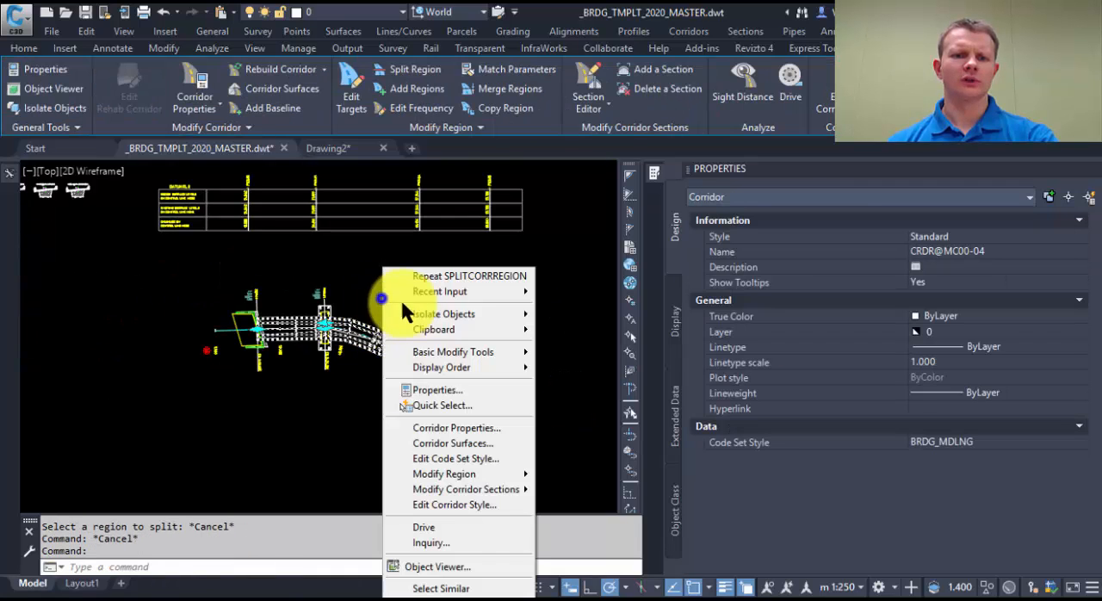
pyautogui.click(457, 428)
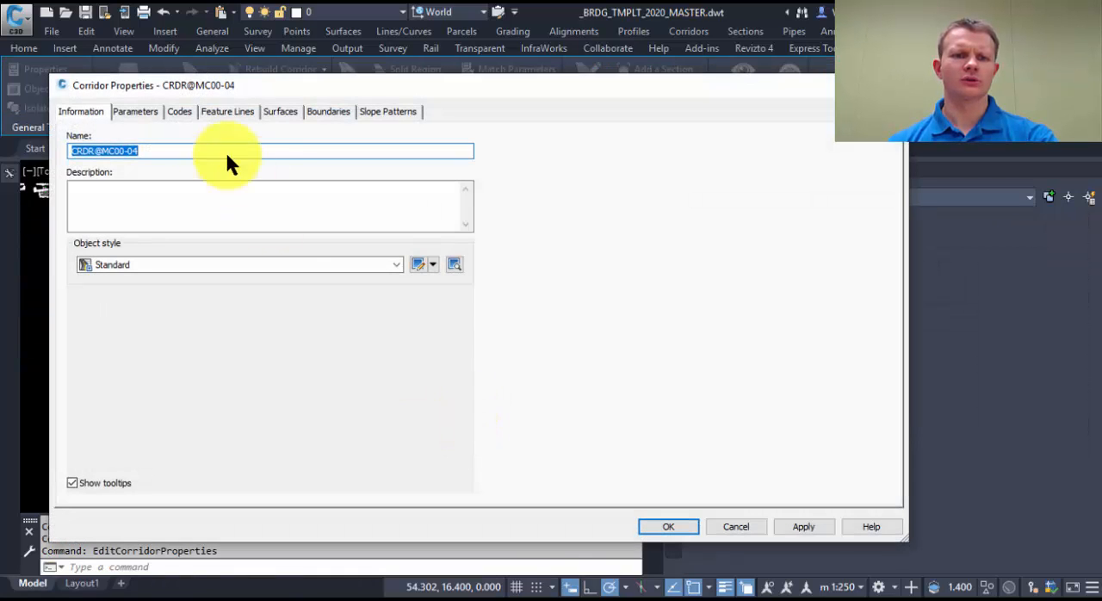
pyautogui.click(129, 110)
pyautogui.click(269, 217)
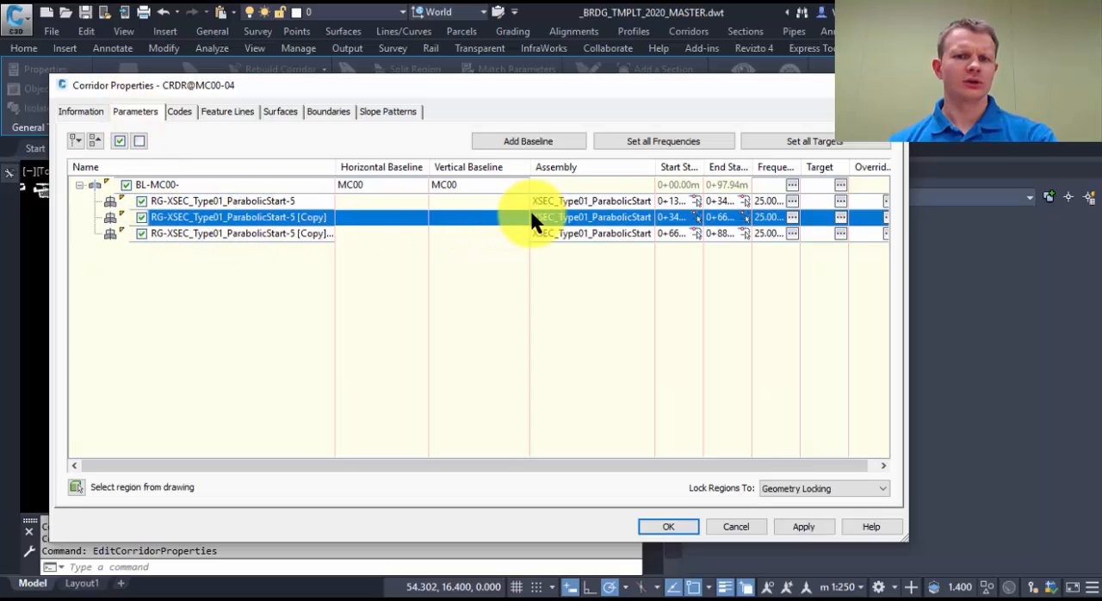
pyautogui.click(594, 217)
pyautogui.click(552, 362)
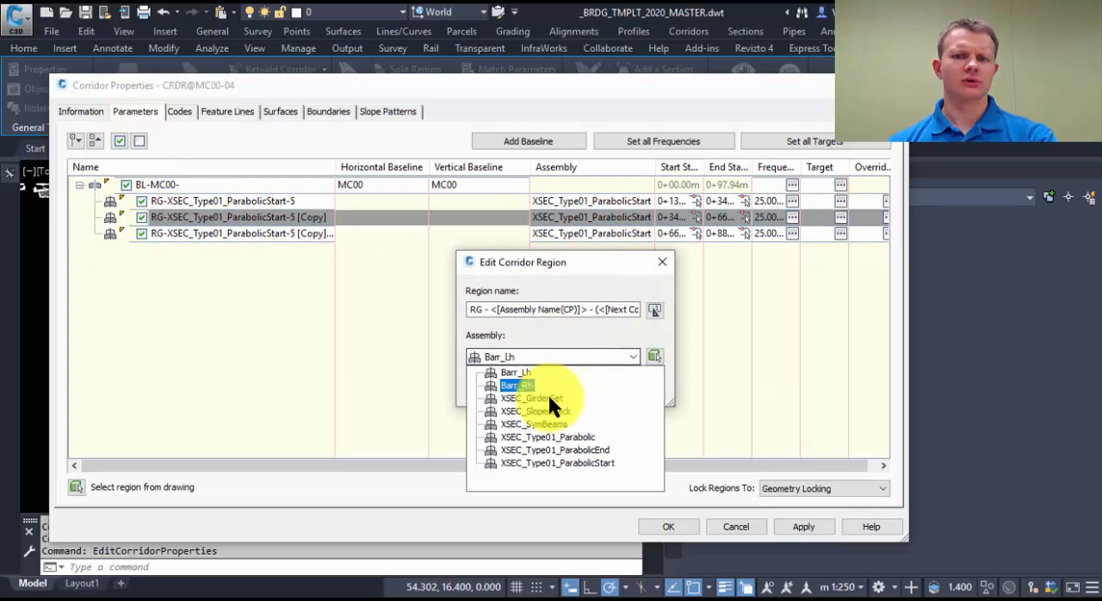
pyautogui.click(561, 443)
pyautogui.click(497, 386)
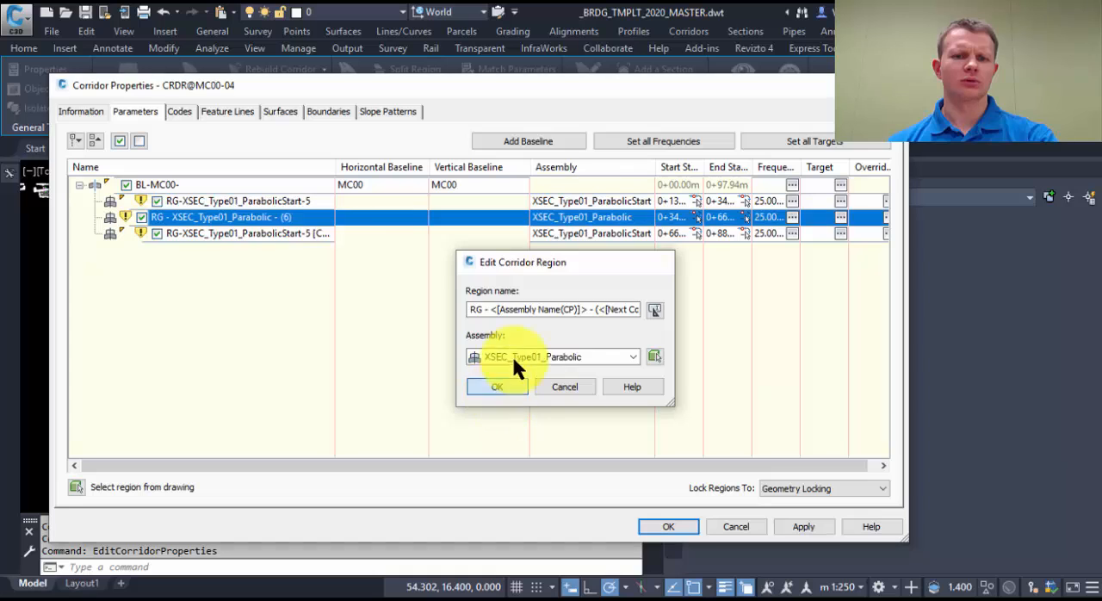
# Step: Change the assembly of the last corridor region, between PIER.04 and PIER.05, to XSEC_Type01_ParabolicEnd
pyautogui.click(271, 233)
pyautogui.click(608, 234)
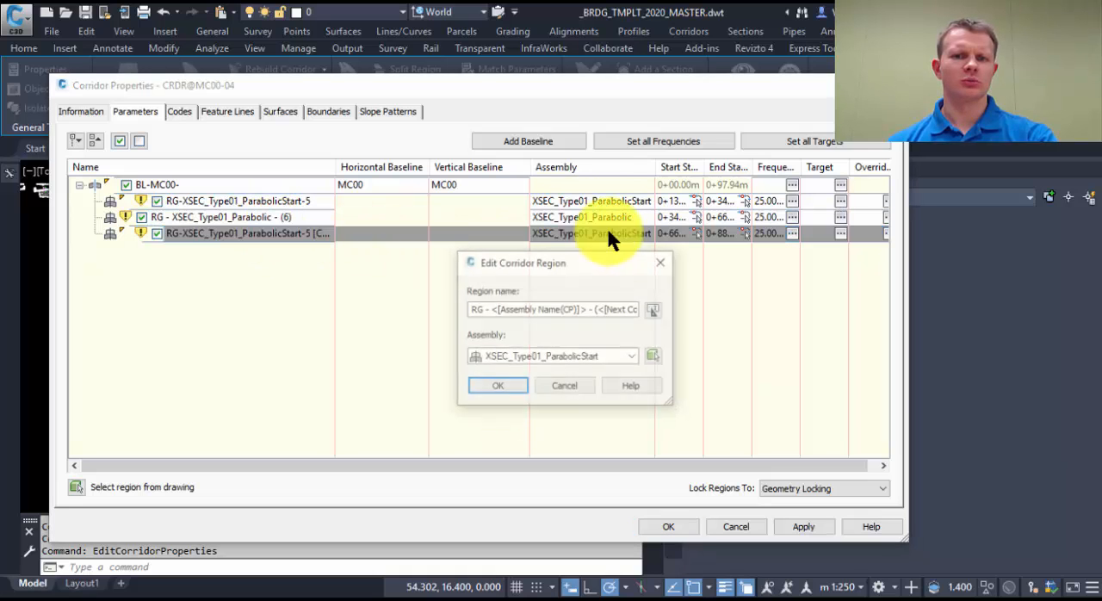
pyautogui.click(577, 355)
pyautogui.click(589, 451)
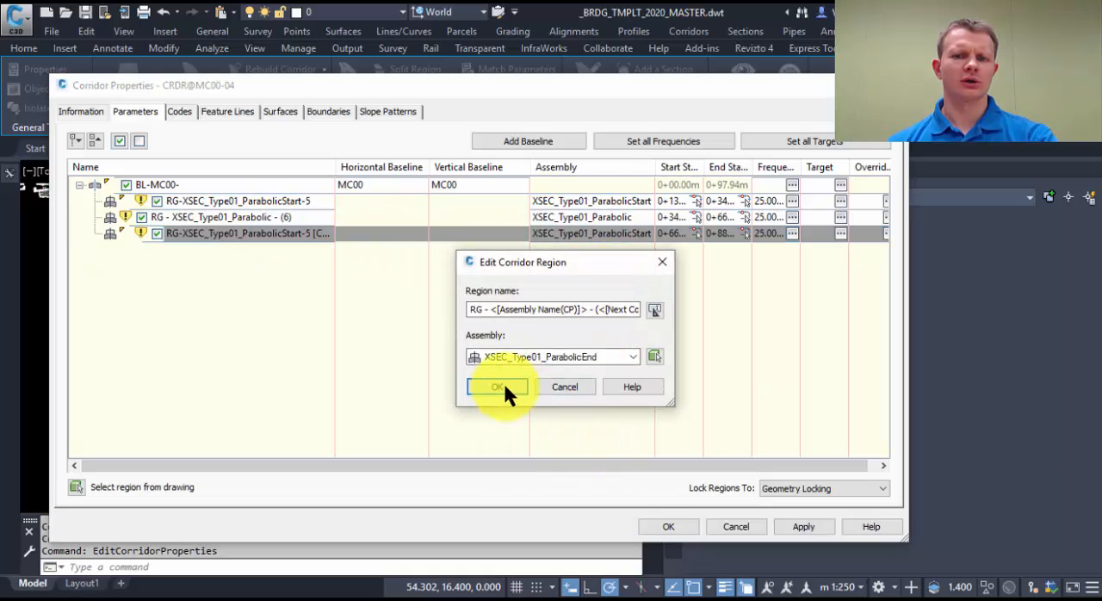
pyautogui.click(500, 389)
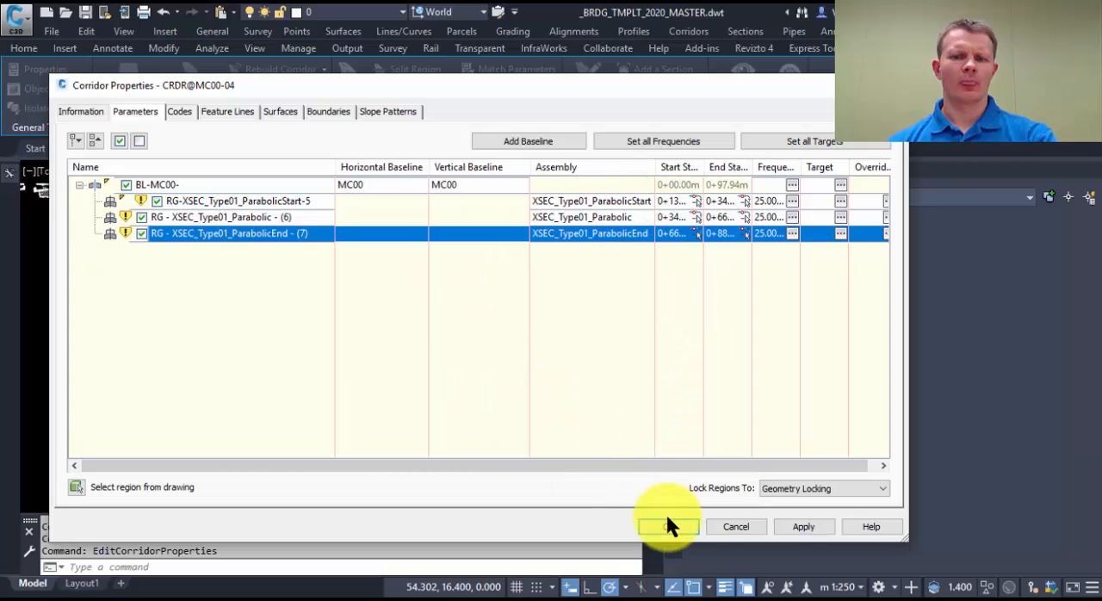
# Step: Set the baseline's assembly frequency to 1 m along tangents, curves, spirals and vertical curves
pyautogui.click(792, 185)
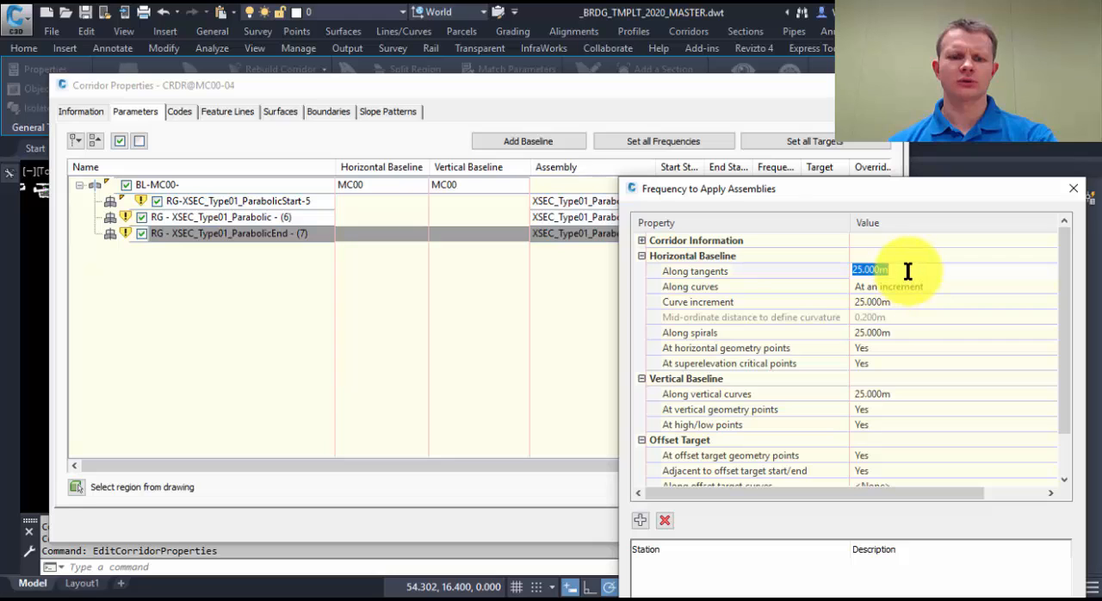
pyautogui.write('1')
pyautogui.press('Return')
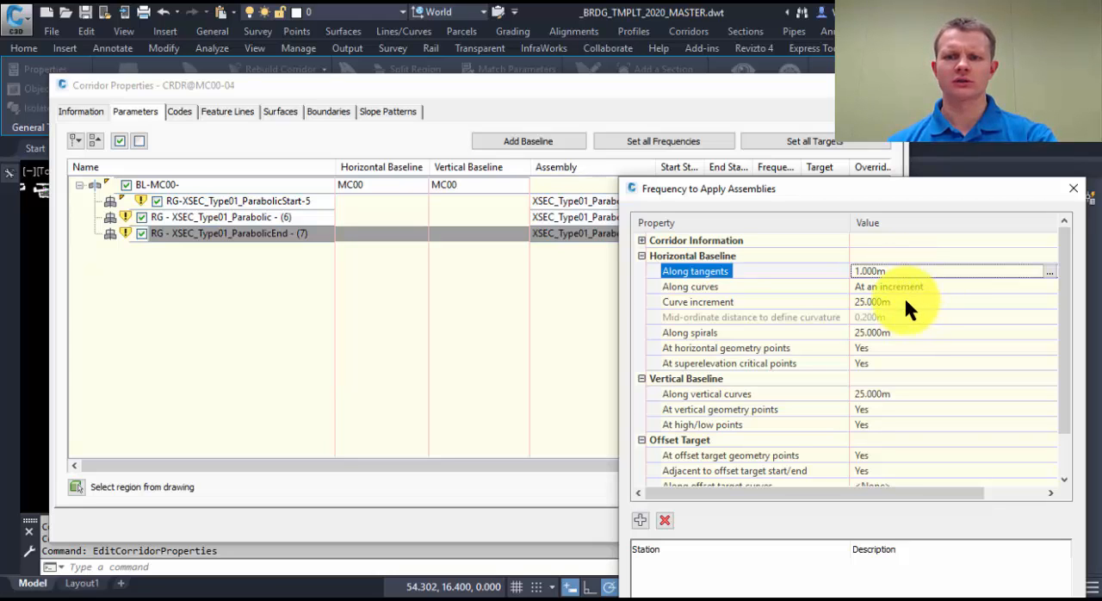
pyautogui.click(903, 304)
pyautogui.write('1')
pyautogui.press('Return')
pyautogui.click(905, 332)
pyautogui.write('1')
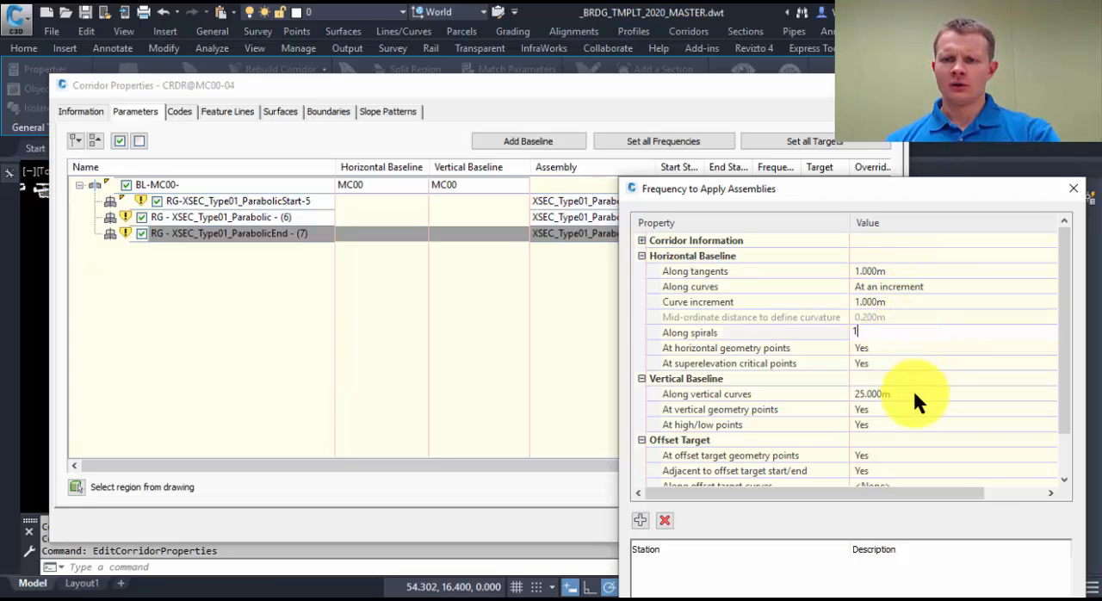
pyautogui.press('Return')
pyautogui.click(910, 391)
pyautogui.write('1')
pyautogui.press('Return')
pyautogui.scroll(-1, 913, 448)
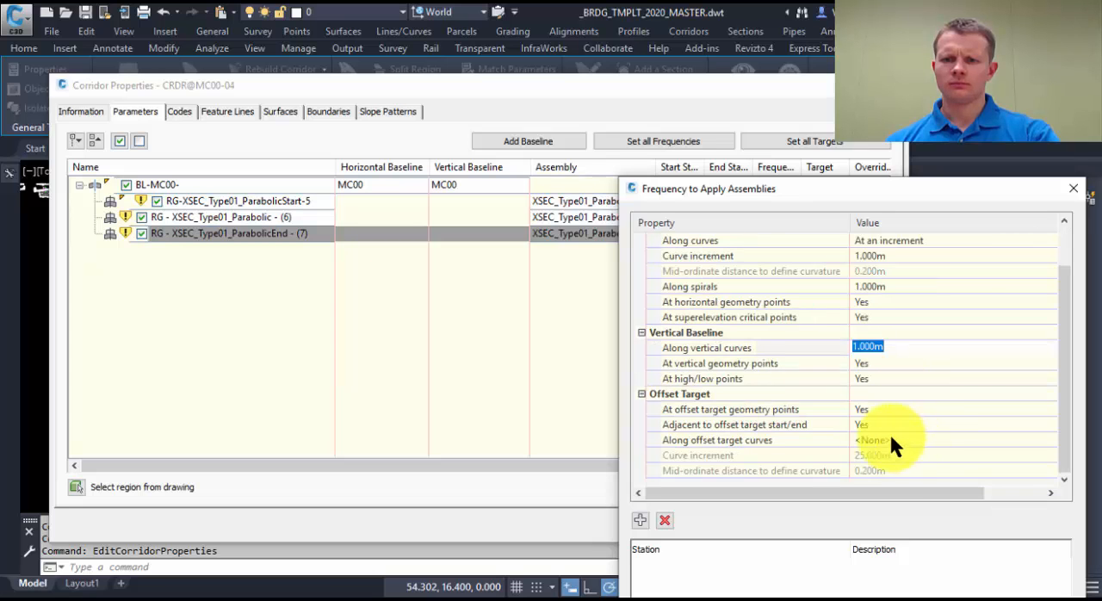
# Step: Accept the assembly frequencies and the corridor properties, and rebuild the corridor
pyautogui.moveTo(802, 196); pyautogui.dragTo(734, 105)
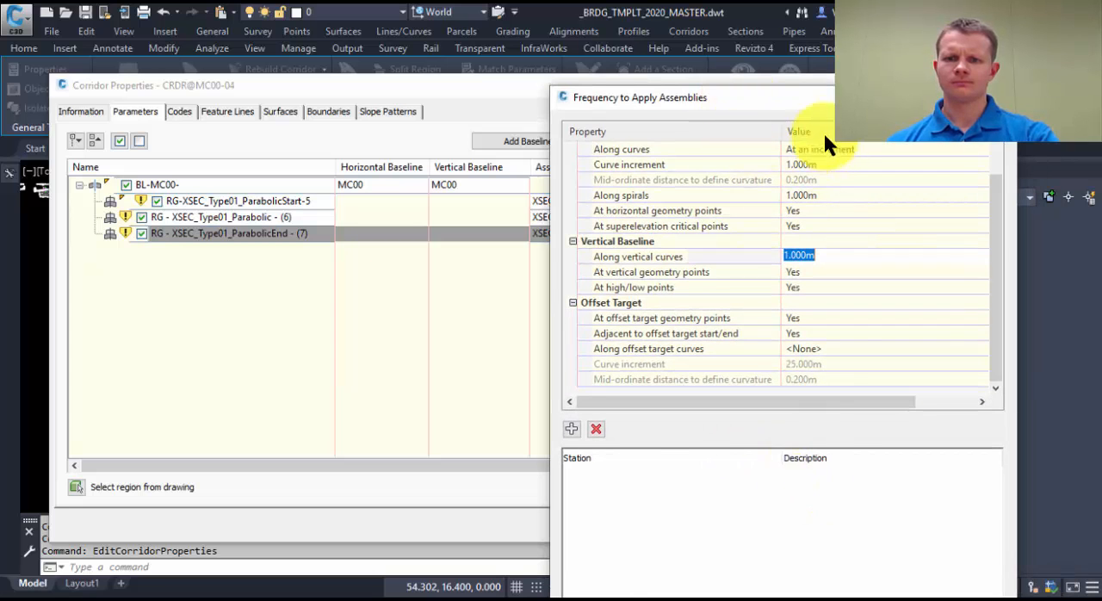
pyautogui.moveTo(823, 88); pyautogui.dragTo(776, 32)
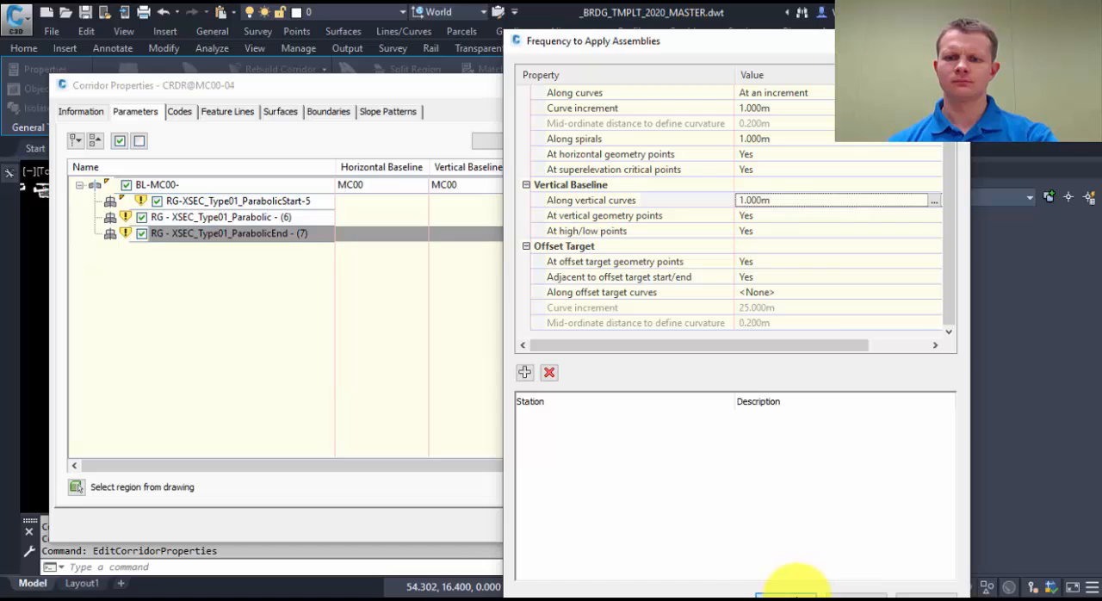
pyautogui.click(787, 594)
pyautogui.click(669, 527)
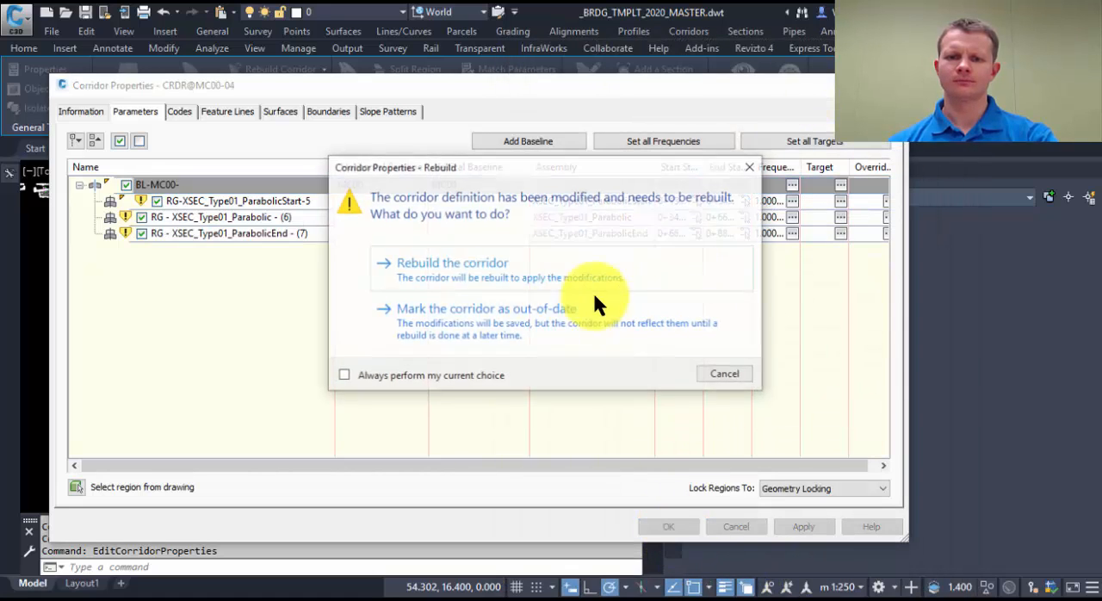
pyautogui.click(507, 260)
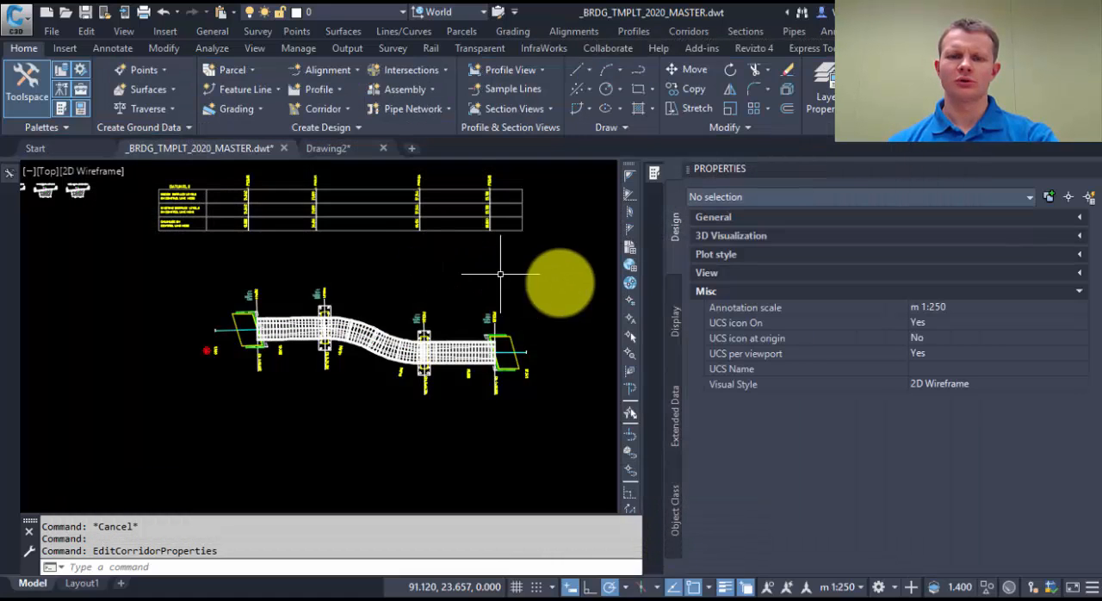
pyautogui.scroll(3, 381, 327)
pyautogui.scroll(3, 431, 374)
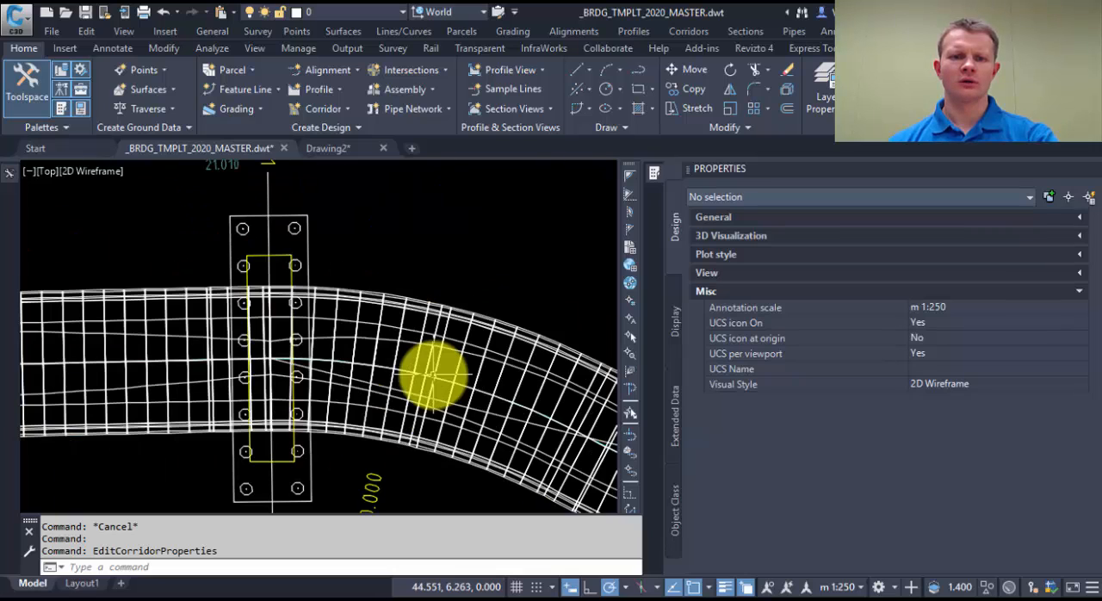
pyautogui.scroll(-3, 430, 373)
pyautogui.press('Escape')
pyautogui.scroll(2, 423, 353)
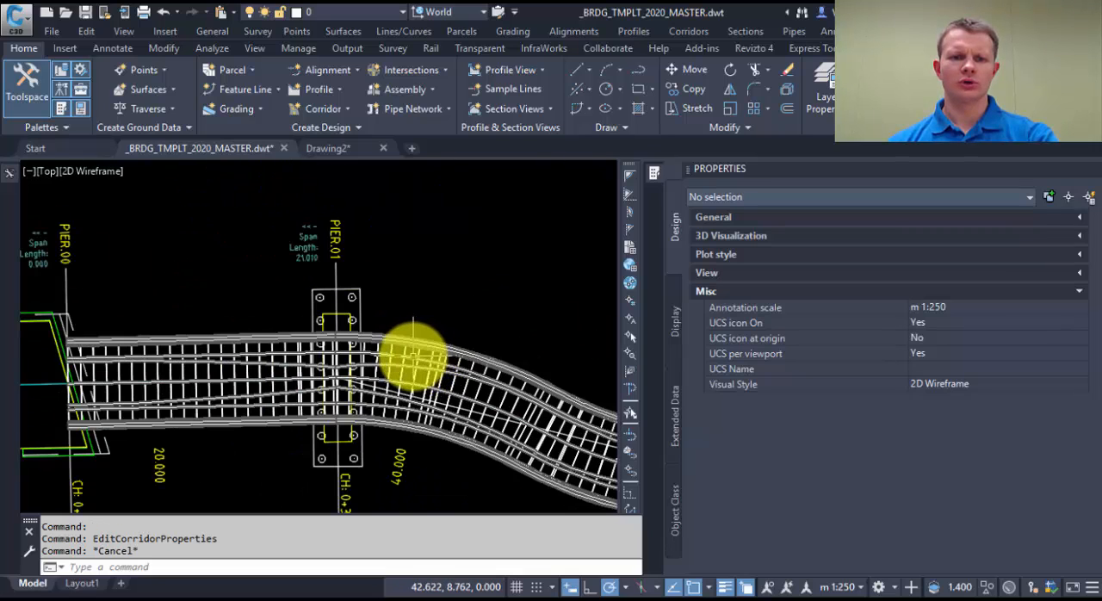
# Step: Change the deck corridor's code set style to BRDG_PLAN
pyautogui.click(403, 350)
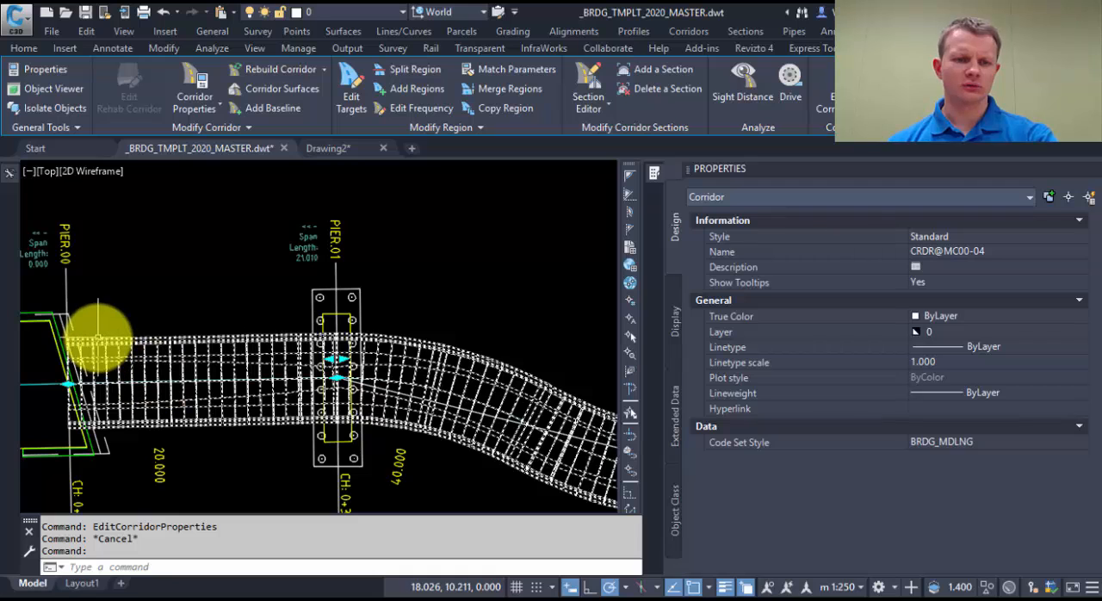
pyautogui.click(964, 441)
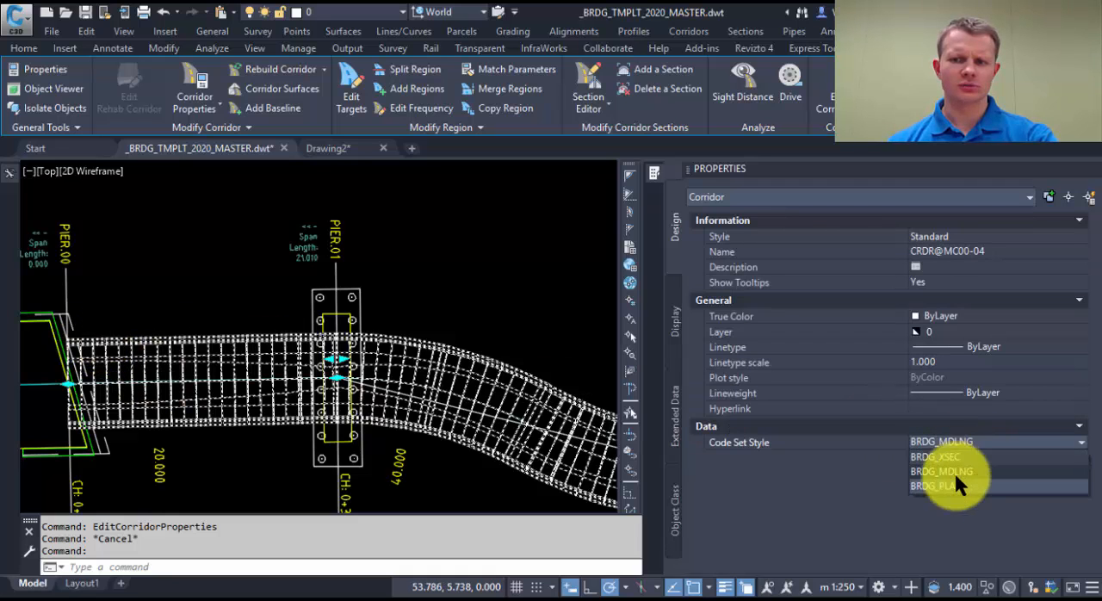
pyautogui.click(951, 472)
pyautogui.moveTo(455, 411); pyautogui.dragTo(405, 373, button='middle')
pyautogui.press('Escape')
pyautogui.moveTo(343, 323); pyautogui.dragTo(438, 308, button='middle')
pyautogui.press('Escape')
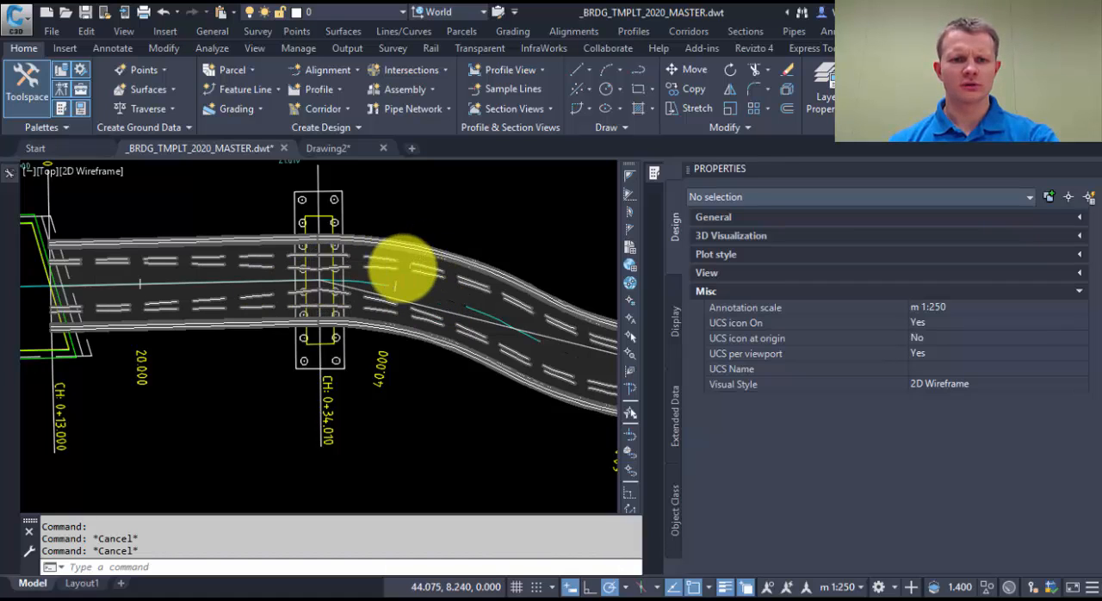
pyautogui.click(388, 256)
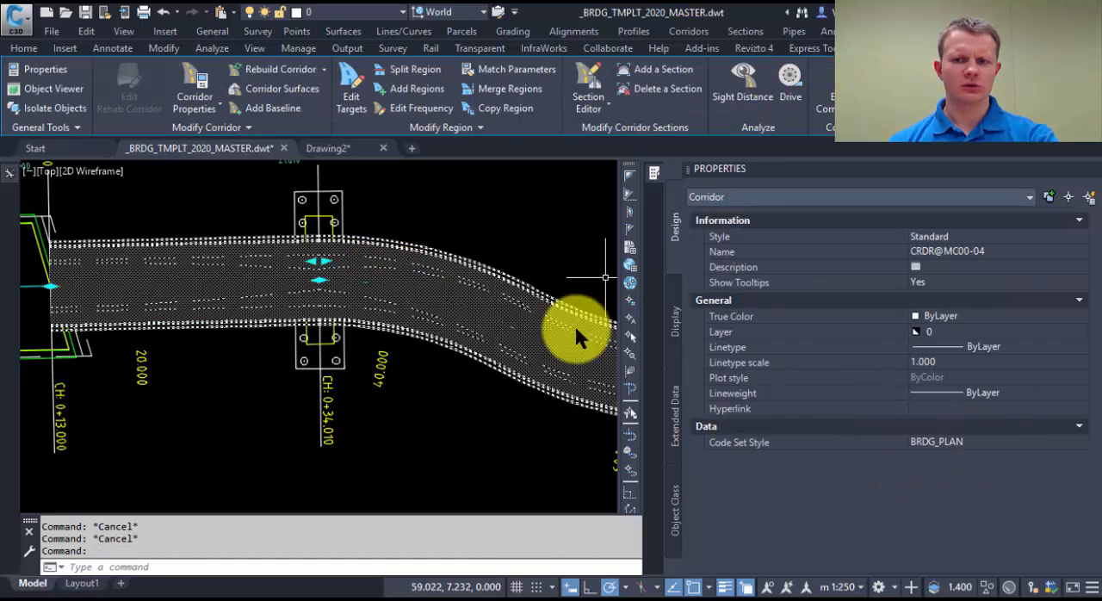
pyautogui.scroll(3, 296, 283)
pyautogui.press('Escape')
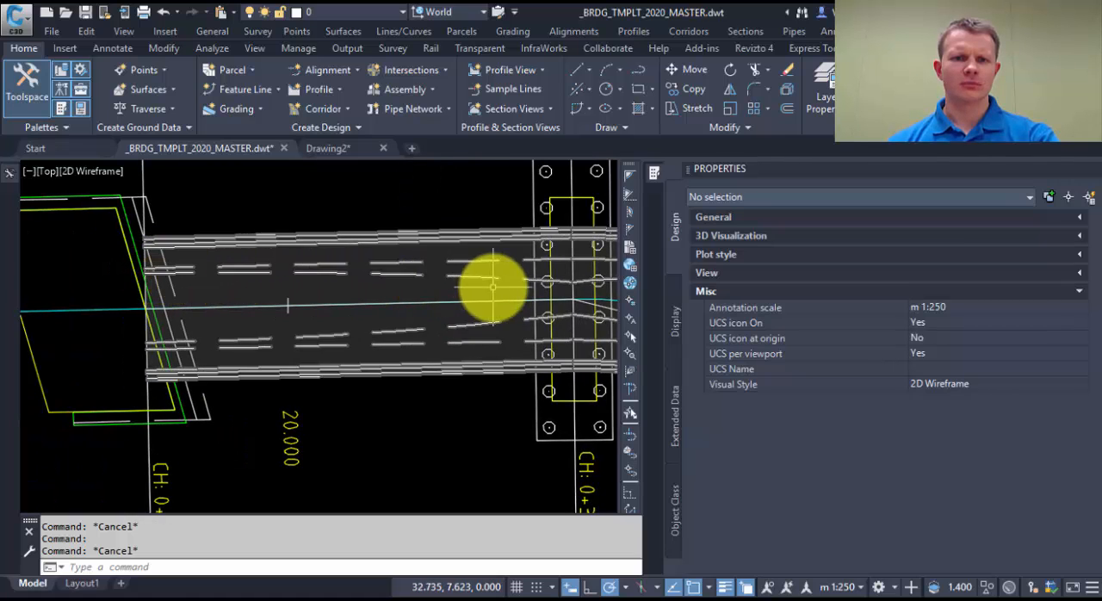
# Step: Select the left Quad subassembly of the XSEC_Type01_ParabolicEnd assembly and review its code and slope parameters
pyautogui.moveTo(493, 287); pyautogui.dragTo(197, 283, button='middle')
pyautogui.scroll(-5, 370, 259)
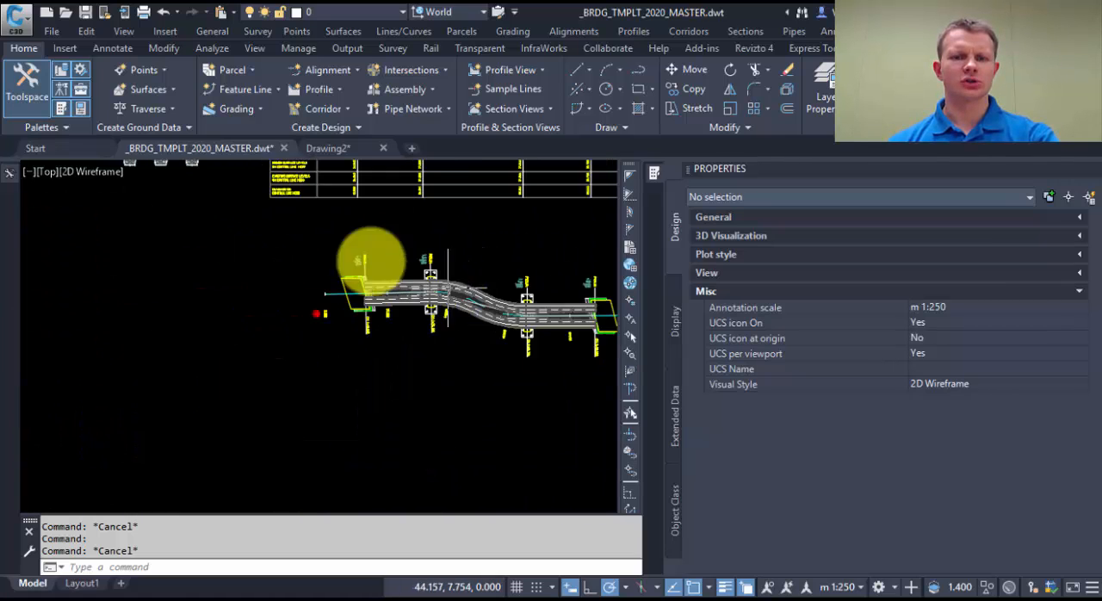
pyautogui.scroll(8, 370, 259)
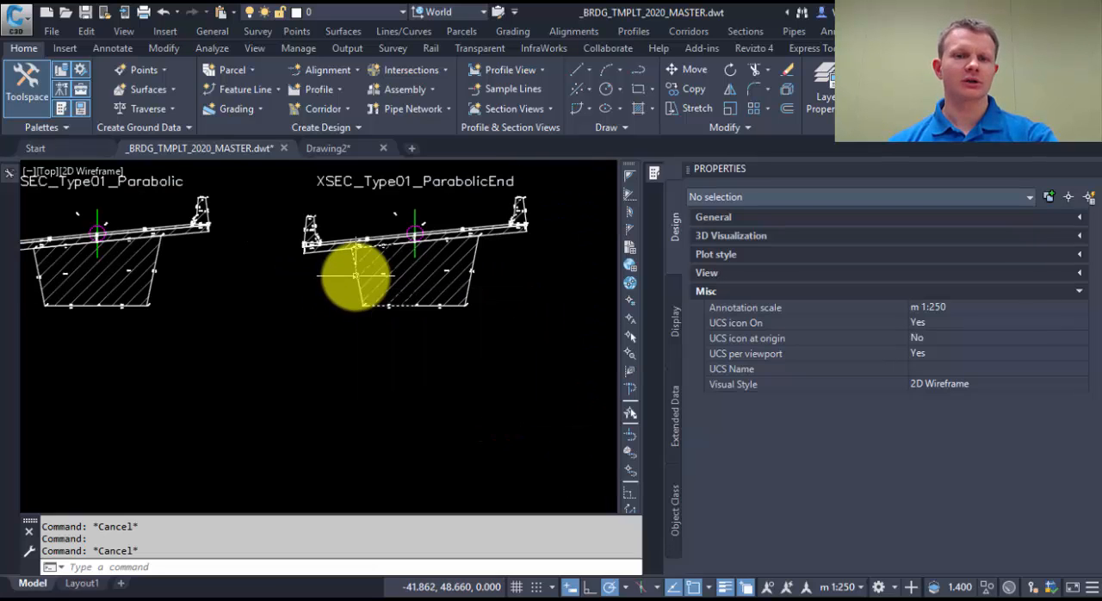
pyautogui.click(356, 276)
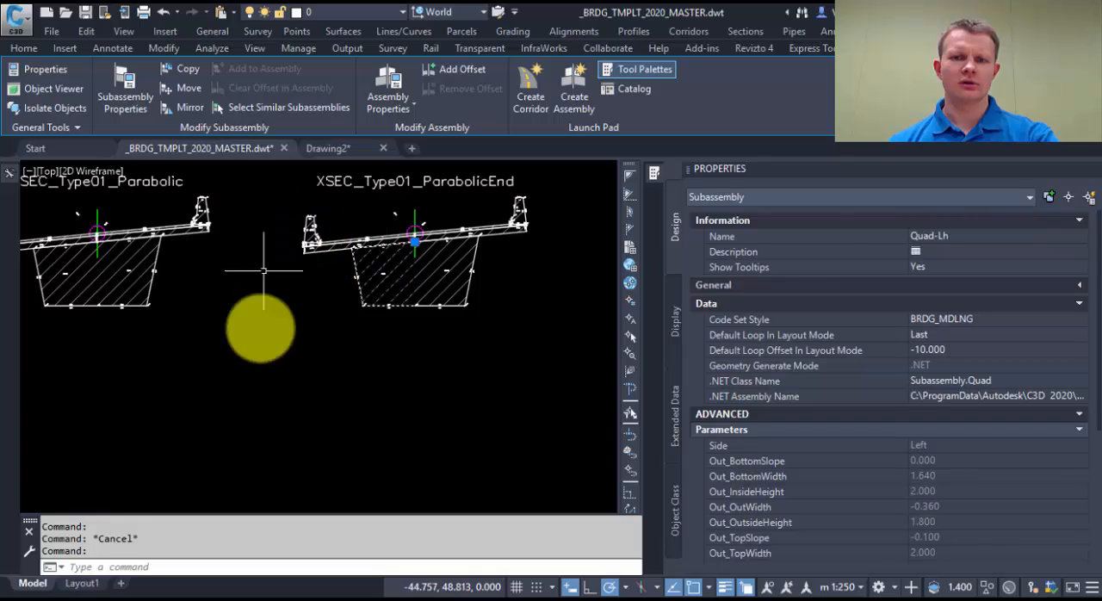
pyautogui.click(969, 234)
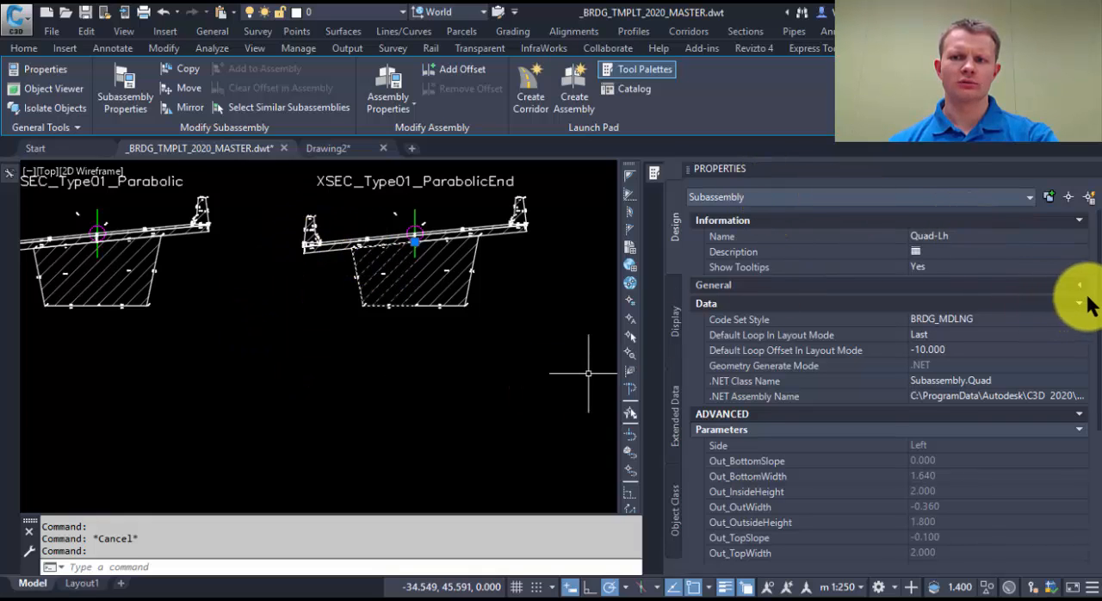
pyautogui.moveTo(1098, 298); pyautogui.dragTo(1082, 462)
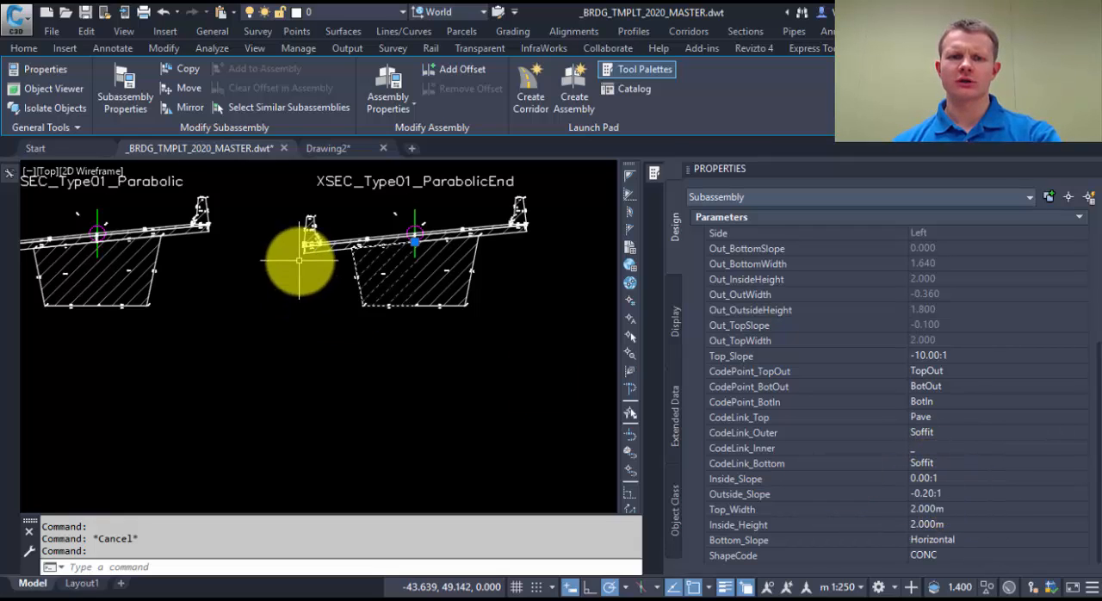
# Step: Examine the link code labels along the underside of the girder in the XSEC_Type01_ParabolicEnd assembly
pyautogui.scroll(-4, 409, 395)
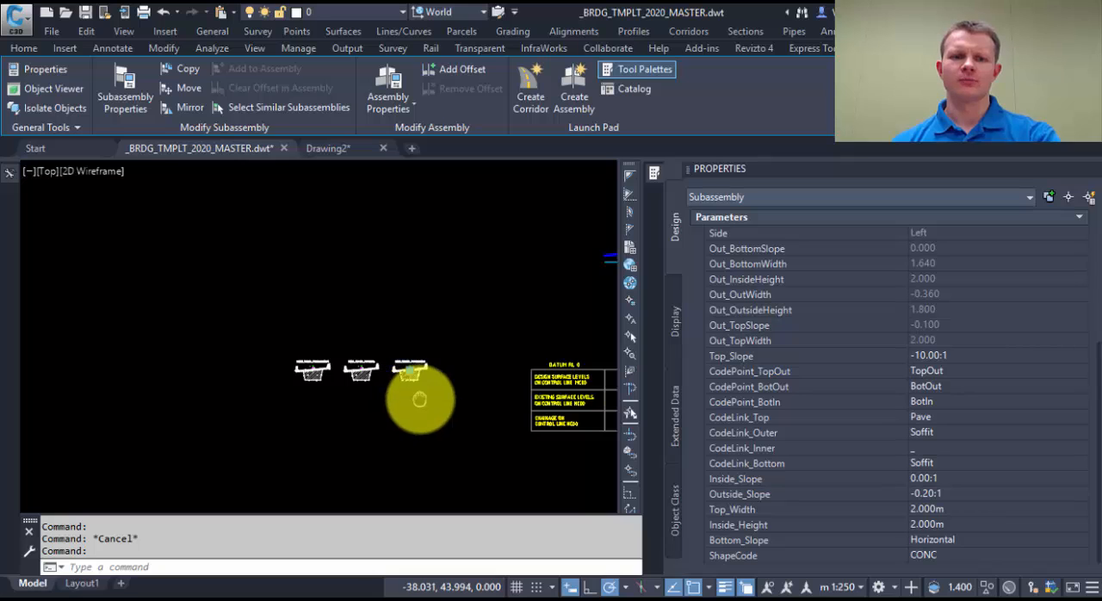
pyautogui.moveTo(419, 398); pyautogui.dragTo(419, 425, button='middle')
pyautogui.scroll(6, 420, 425)
pyautogui.scroll(6, 296, 307)
pyautogui.scroll(4, 435, 357)
pyautogui.scroll(2, 444, 350)
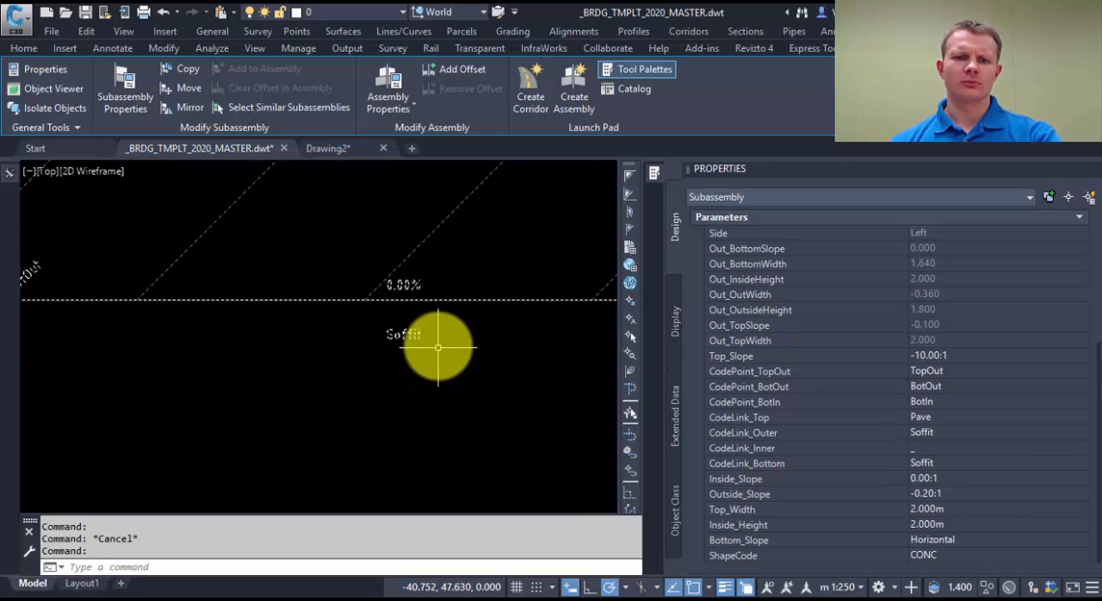
pyautogui.scroll(-5, 362, 341)
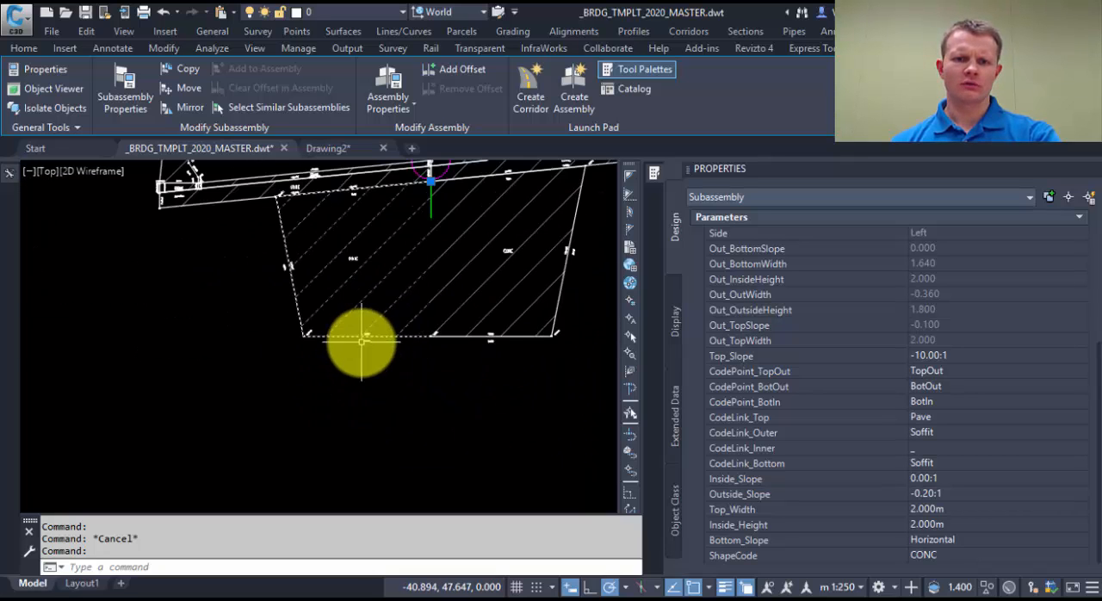
pyautogui.press('Escape')
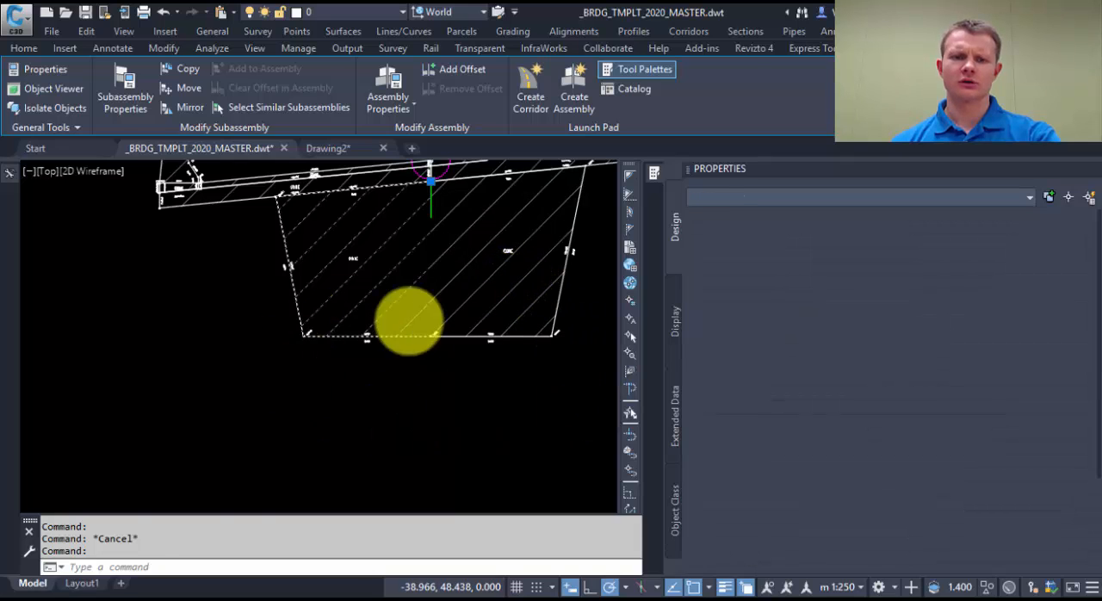
pyautogui.scroll(8, 369, 340)
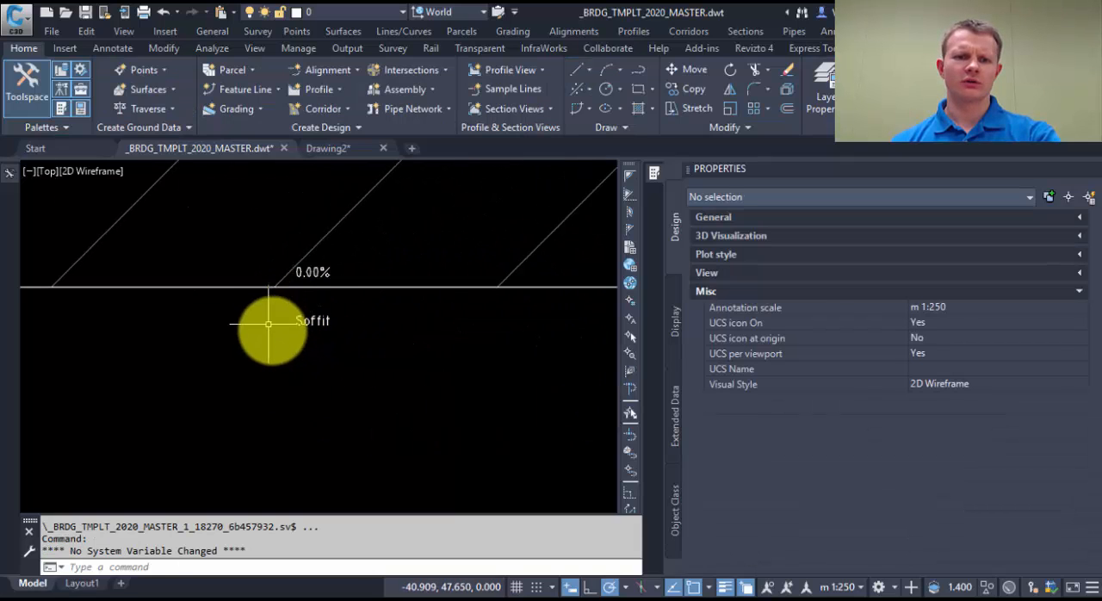
pyautogui.scroll(-5, 298, 329)
pyautogui.moveTo(534, 328); pyautogui.dragTo(346, 337, button='middle')
pyautogui.scroll(2, 444, 330)
pyautogui.scroll(-7, 443, 334)
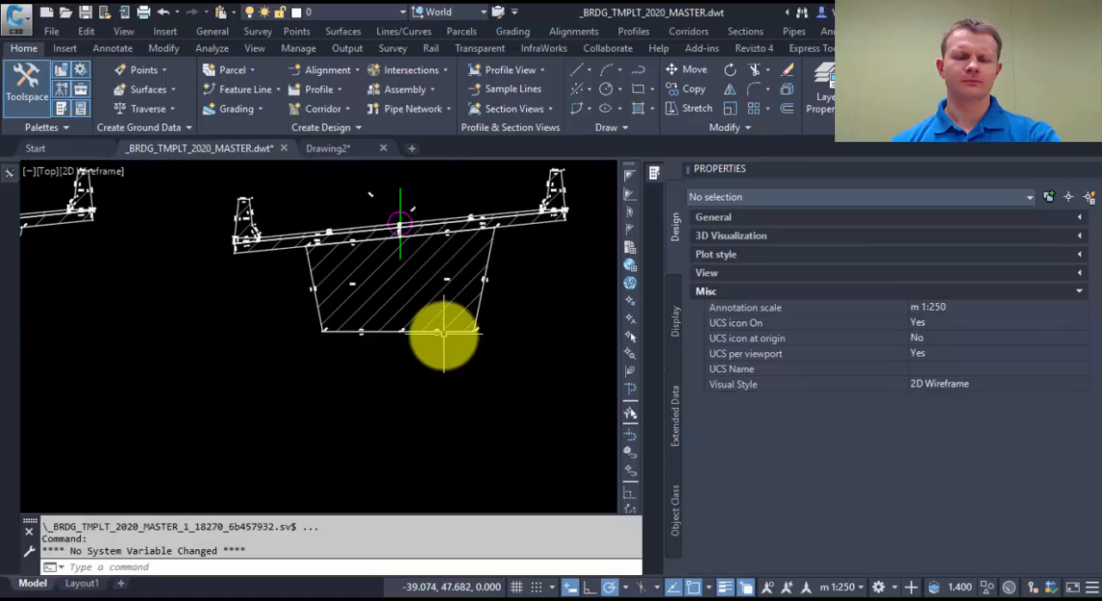
# Step: Open the corridor surfaces of the deck corridor and create a new surface
pyautogui.scroll(-5, 443, 334)
pyautogui.press('Escape')
pyautogui.moveTo(443, 333); pyautogui.dragTo(276, 296, button='middle')
pyautogui.scroll(-9, 275, 294)
pyautogui.moveTo(500, 396); pyautogui.dragTo(308, 356, button='middle')
pyautogui.scroll(5, 299, 360)
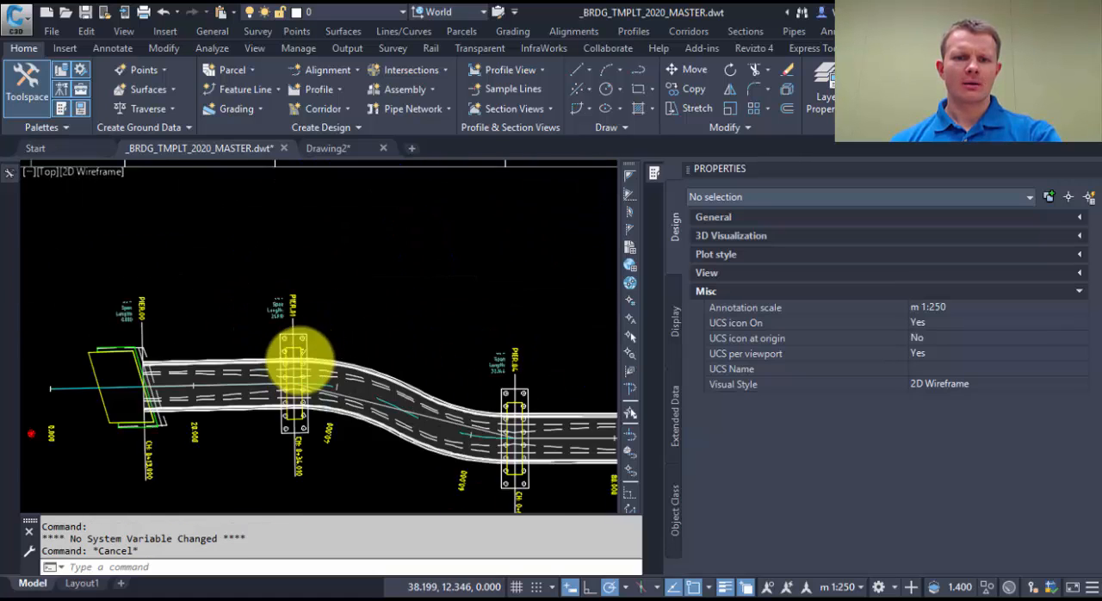
pyautogui.scroll(2, 297, 362)
pyautogui.click(221, 385)
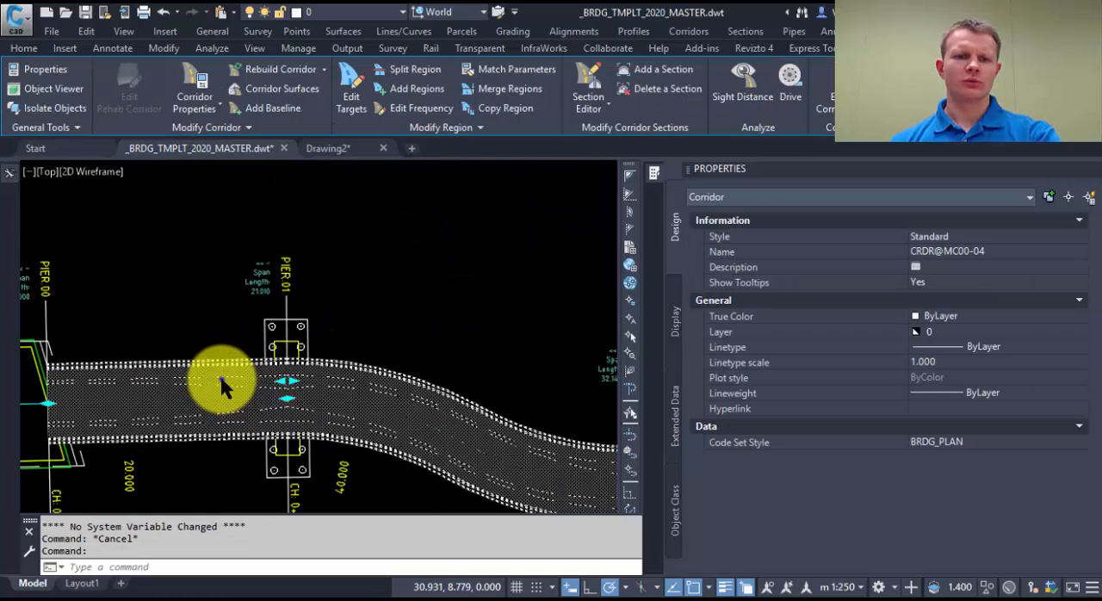
pyautogui.rightClick(222, 385)
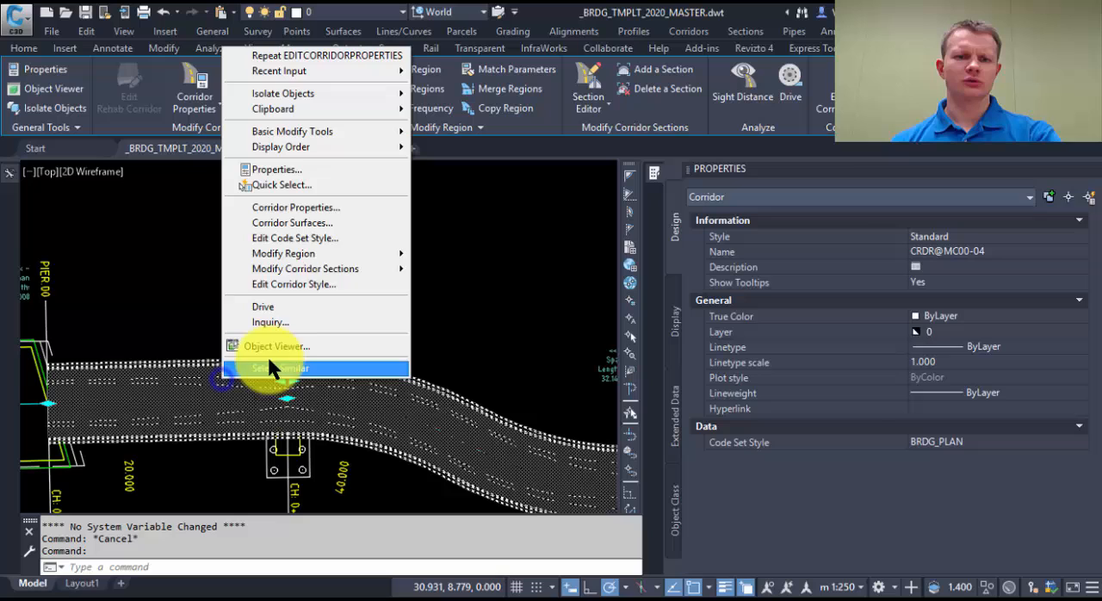
pyautogui.click(309, 223)
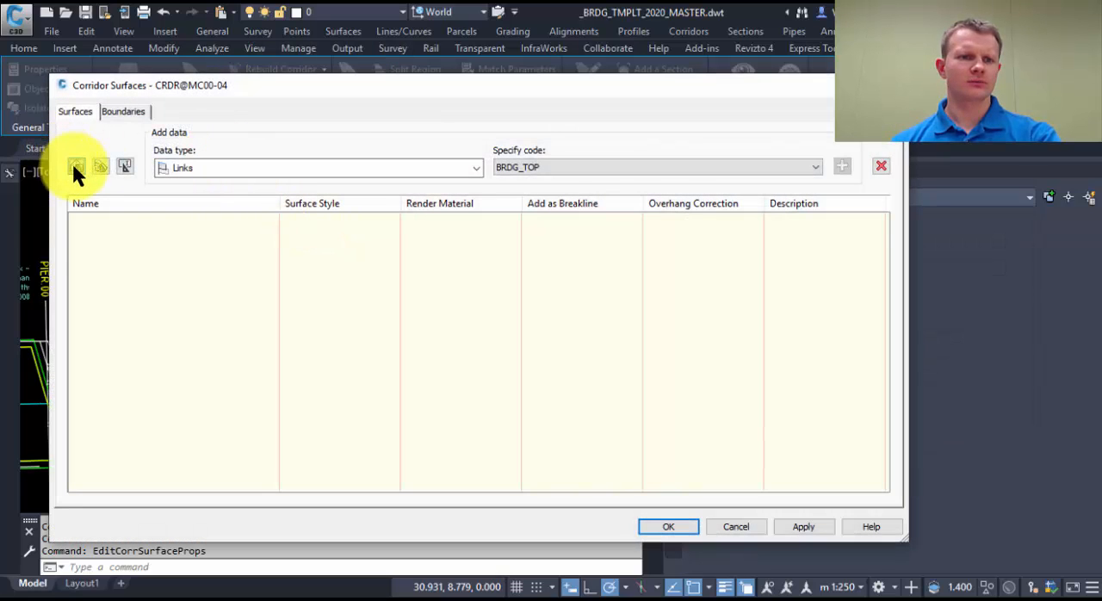
pyautogui.click(76, 166)
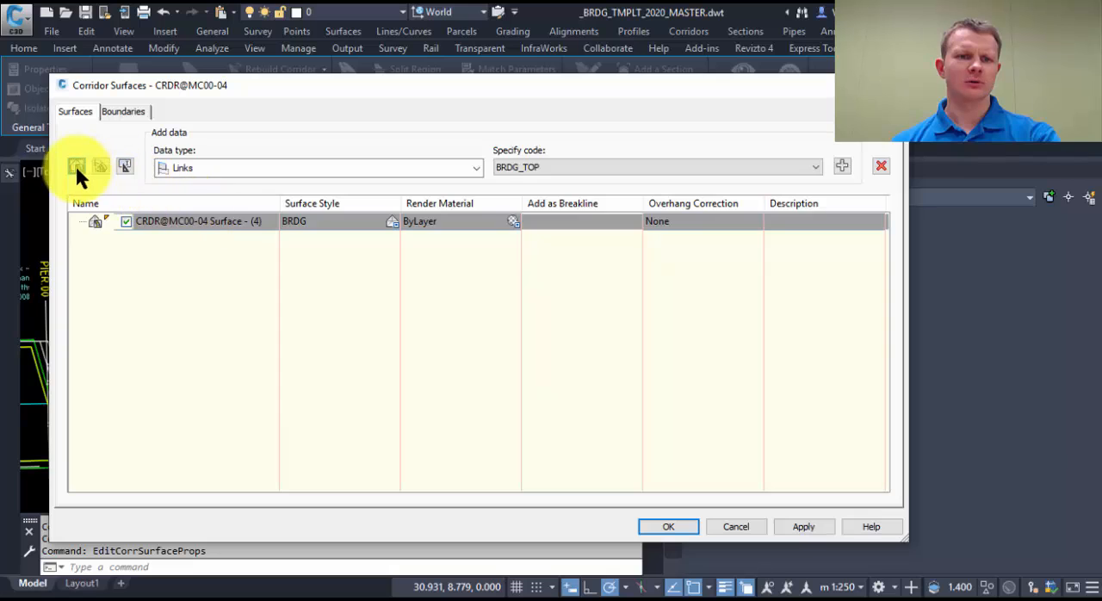
# Step: Add the Soffit link code to the new corridor surface and set its overhang correction to Bottom Links
pyautogui.click(598, 167)
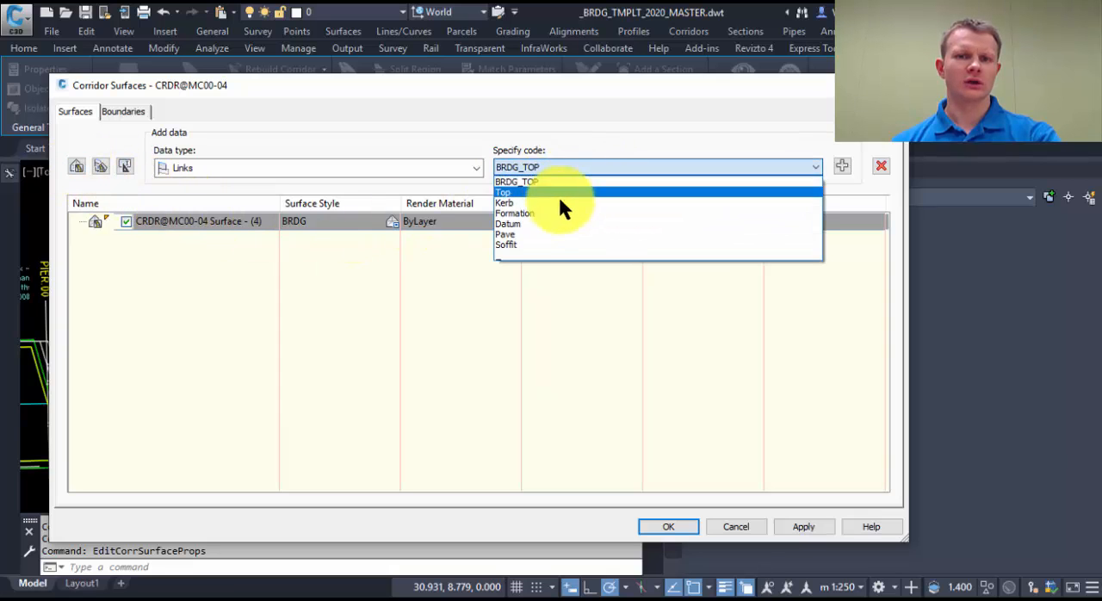
pyautogui.click(534, 245)
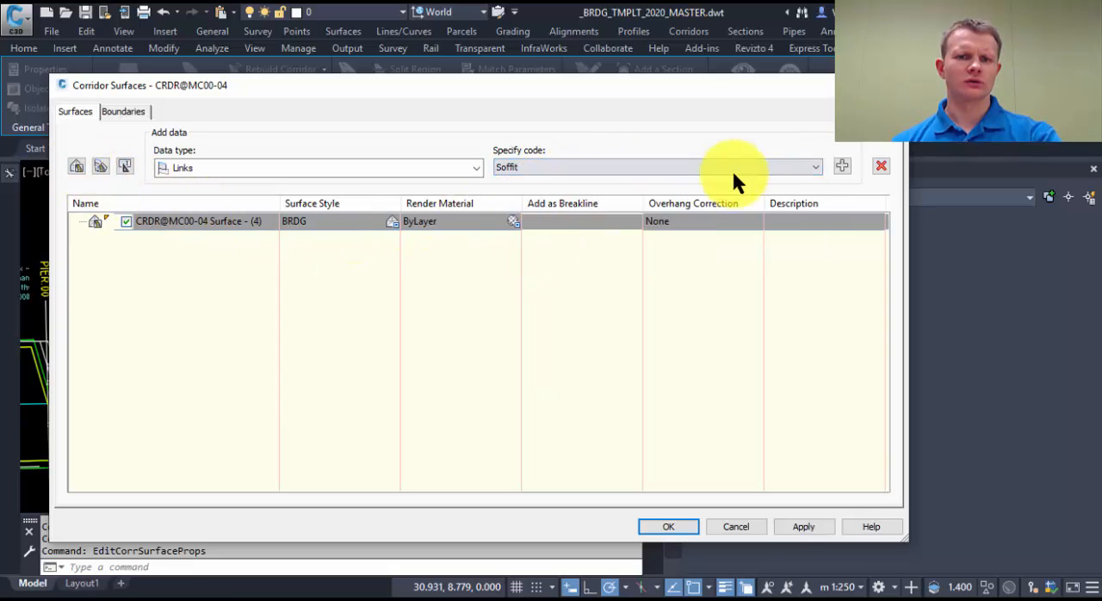
pyautogui.click(842, 166)
pyautogui.click(694, 221)
pyautogui.click(693, 222)
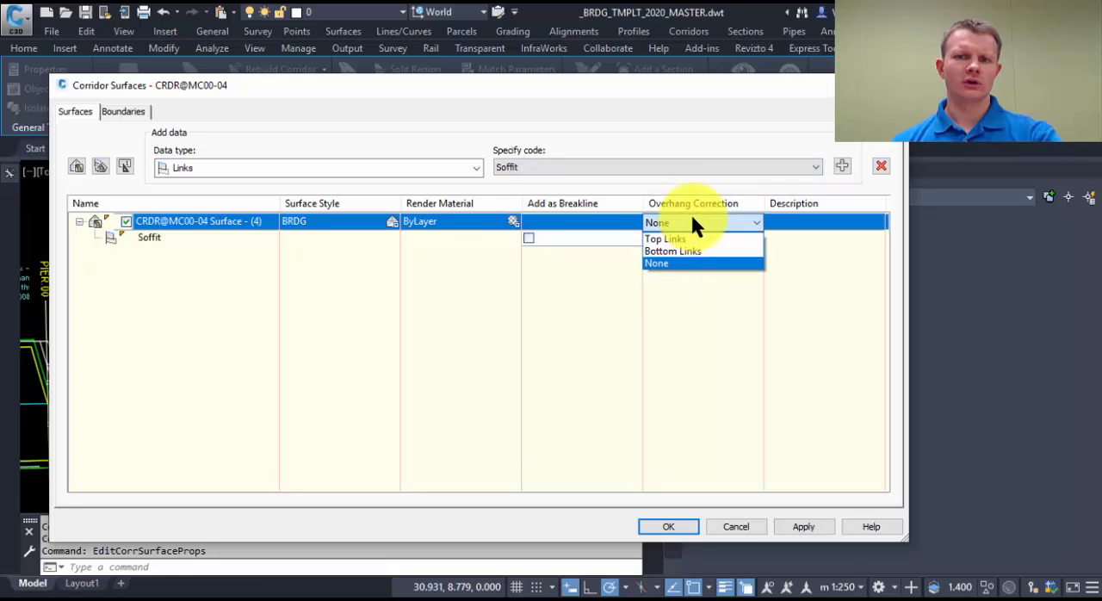
pyautogui.click(676, 251)
# Step: Add the corridor extents as the surface's outside boundary, accept the corridor surfaces and rebuild the corridor
pyautogui.click(124, 111)
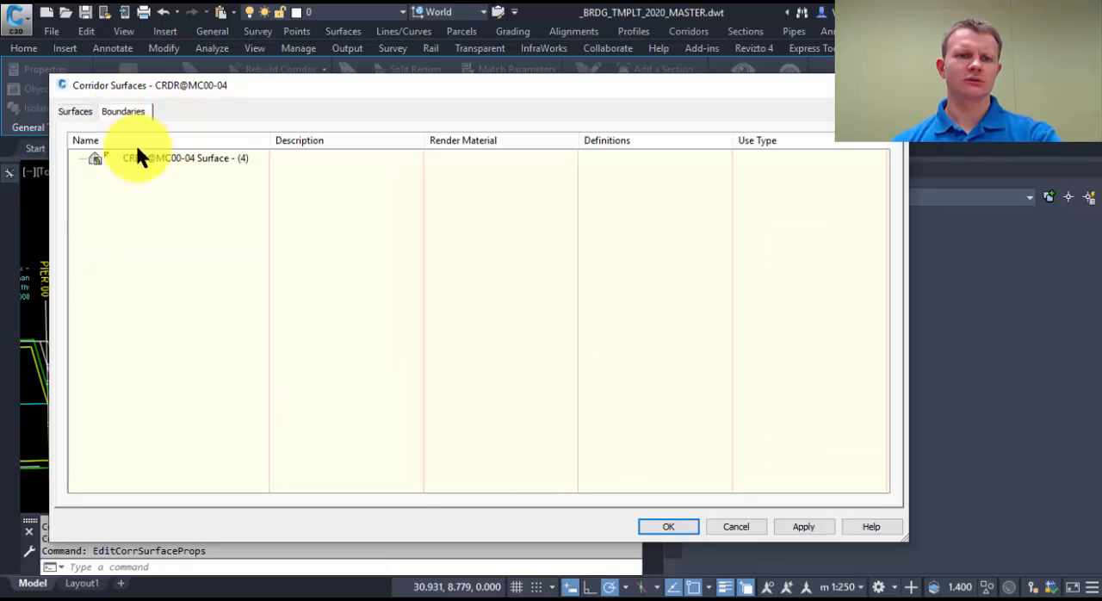
pyautogui.click(147, 158)
pyautogui.rightClick(152, 158)
pyautogui.click(213, 166)
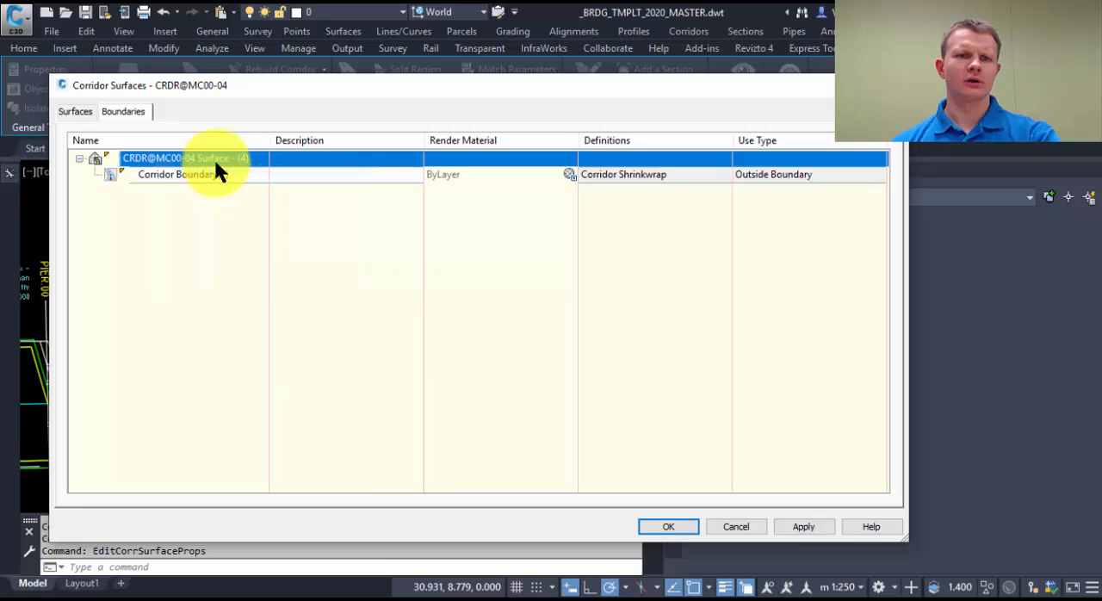
pyautogui.click(689, 525)
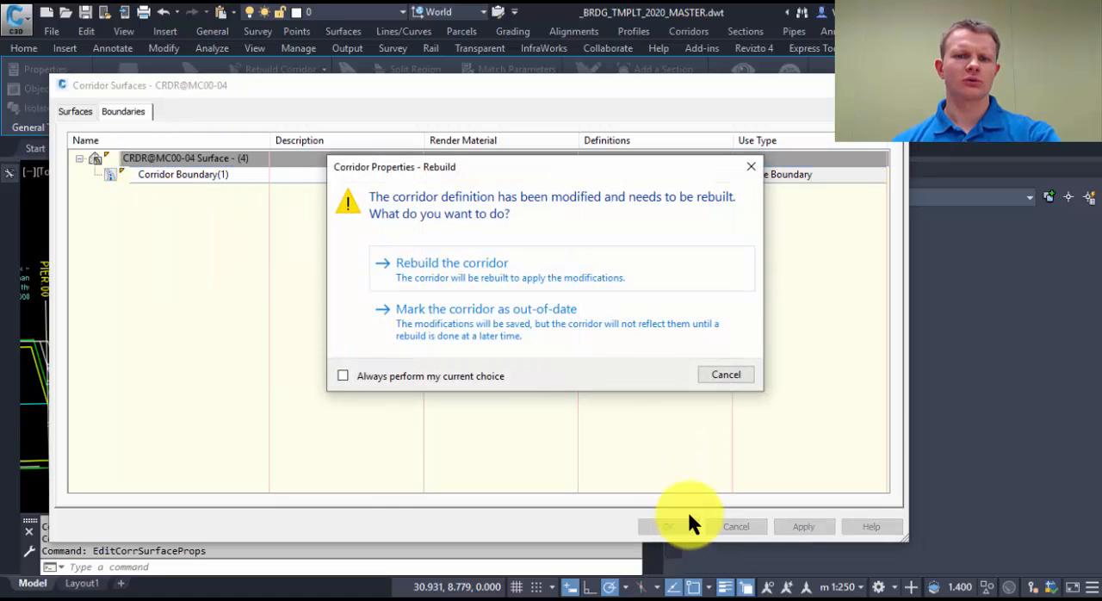
pyautogui.click(459, 263)
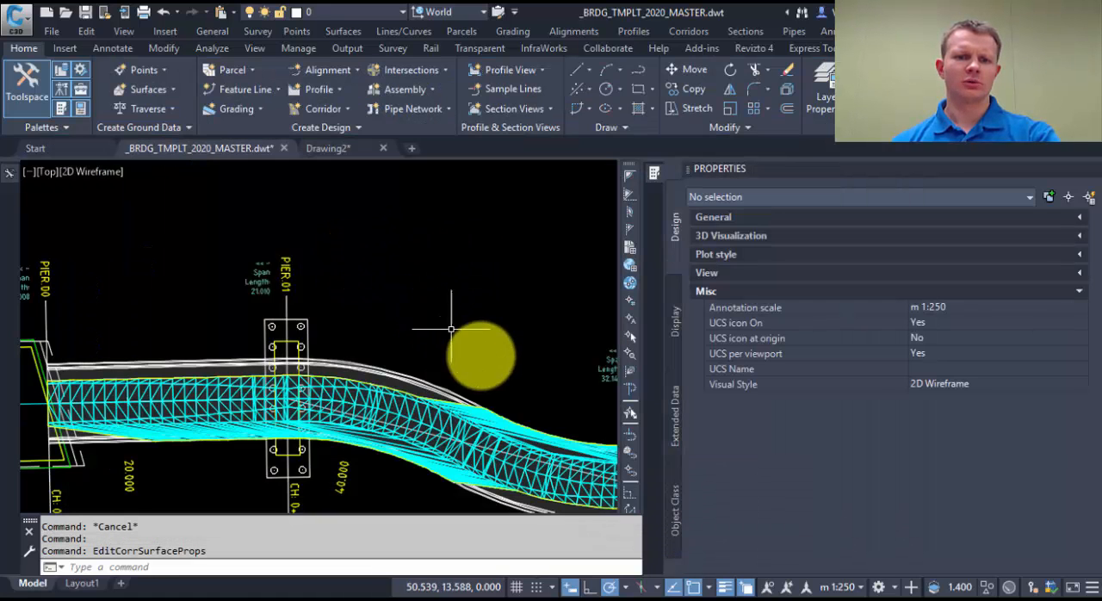
# Step: Create a surface profile from CRDR@MC00-04 Surface - (4) along alignment MC00 and draw it in the existing profile view
pyautogui.scroll(6, 430, 259)
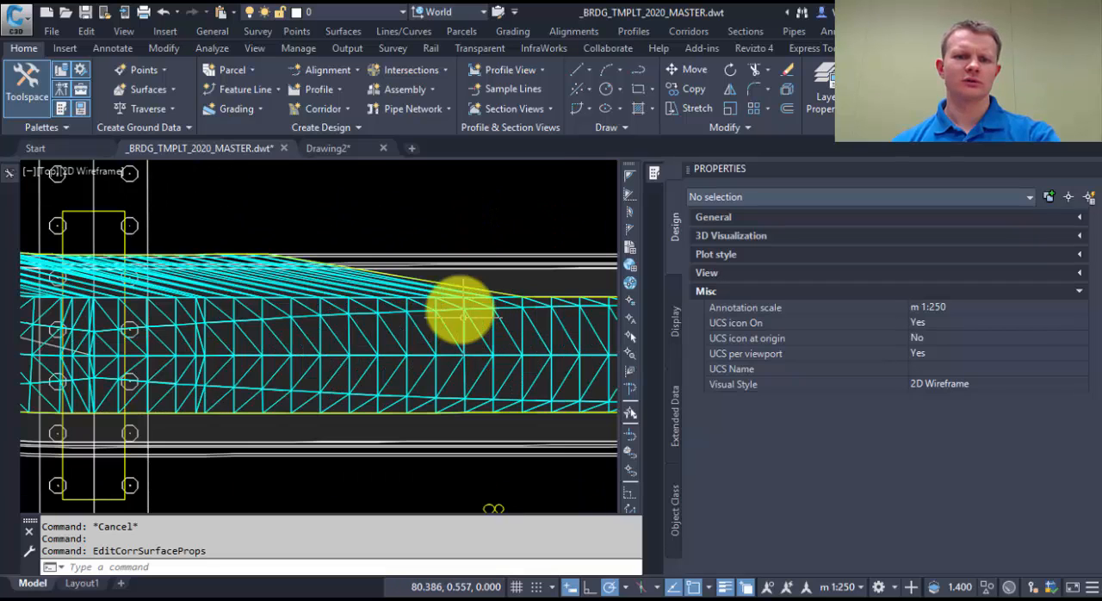
pyautogui.scroll(-6, 450, 288)
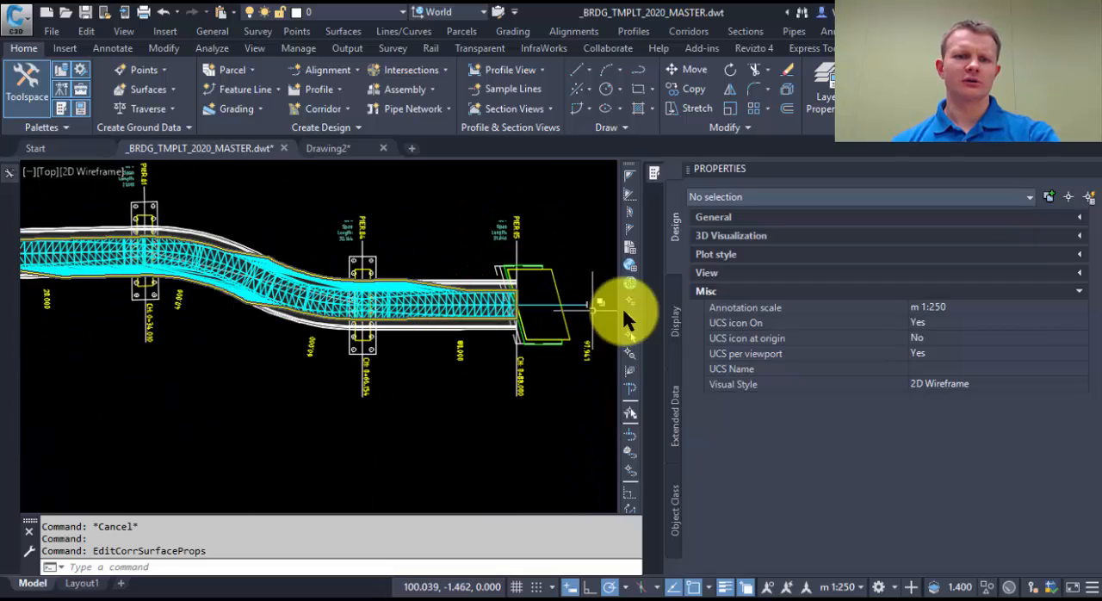
pyautogui.scroll(-5, 307, 258)
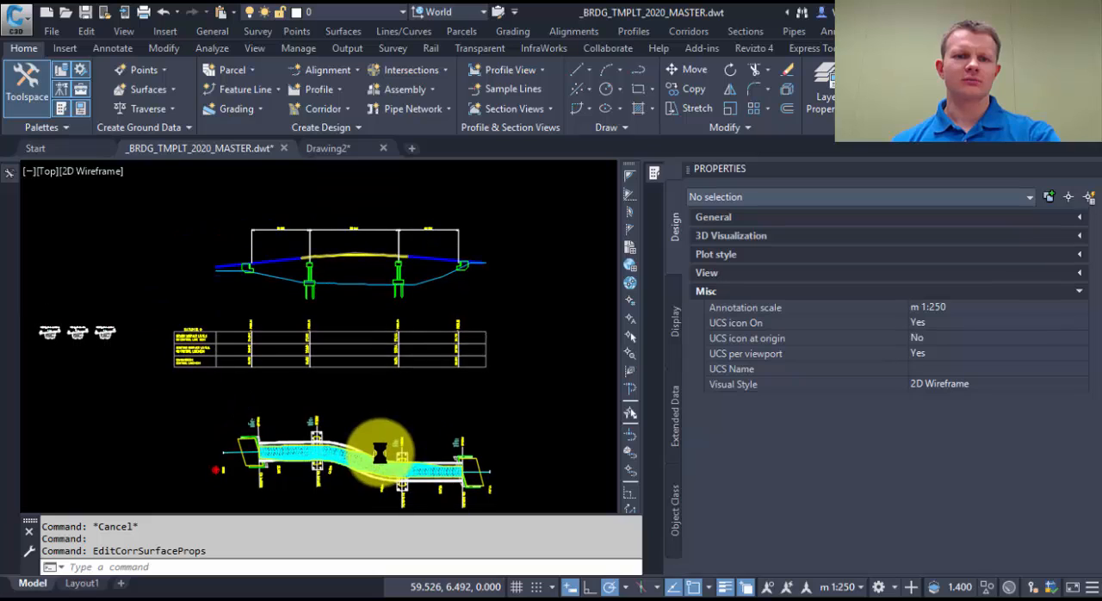
pyautogui.click(310, 89)
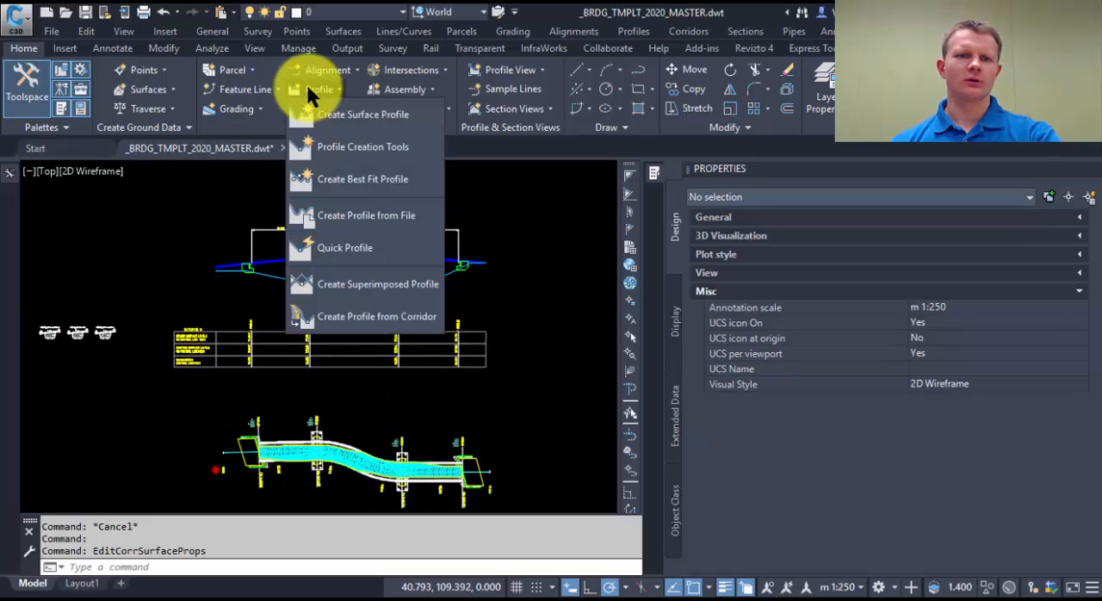
pyautogui.click(370, 112)
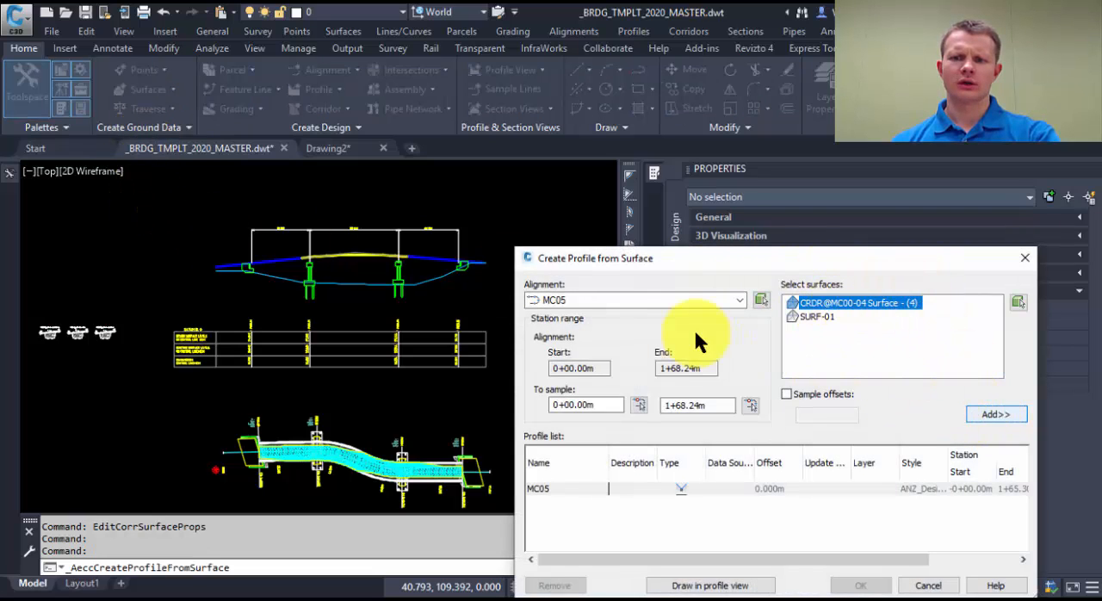
pyautogui.click(681, 298)
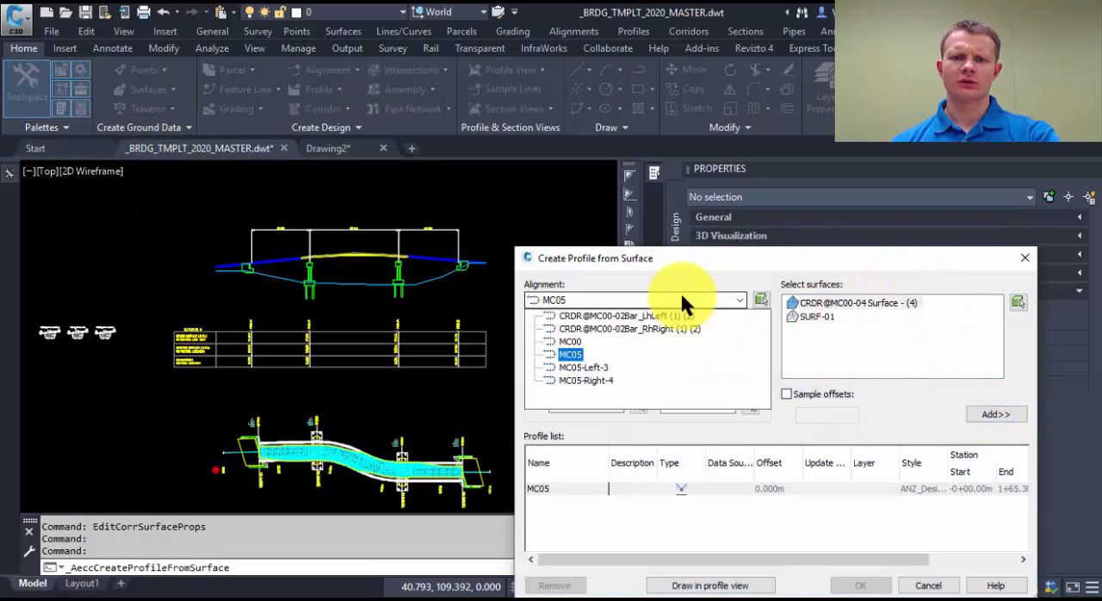
pyautogui.click(574, 342)
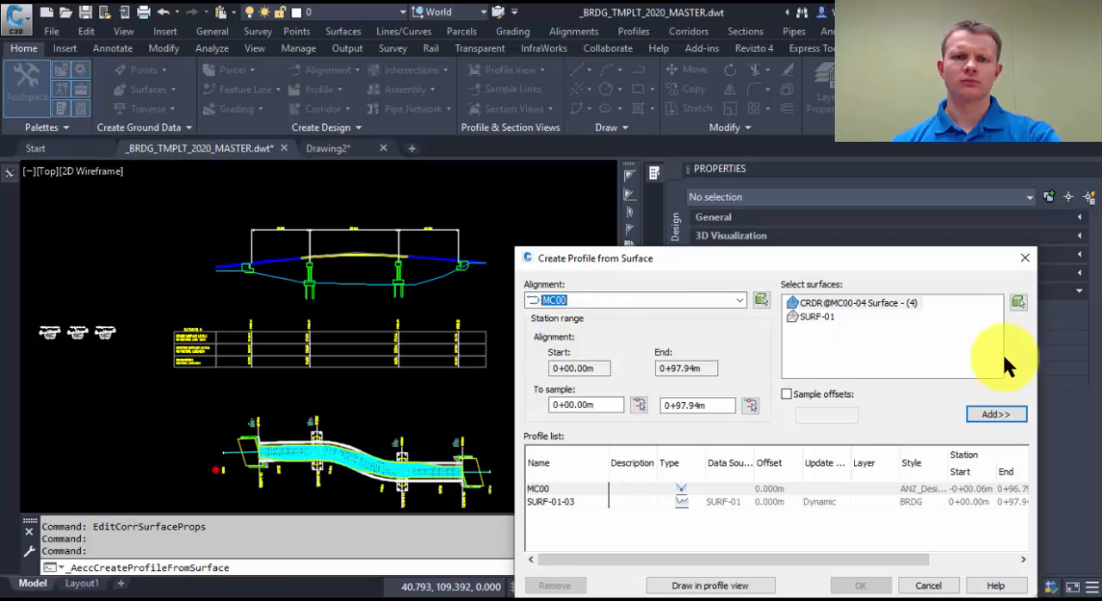
pyautogui.click(1003, 415)
pyautogui.click(711, 586)
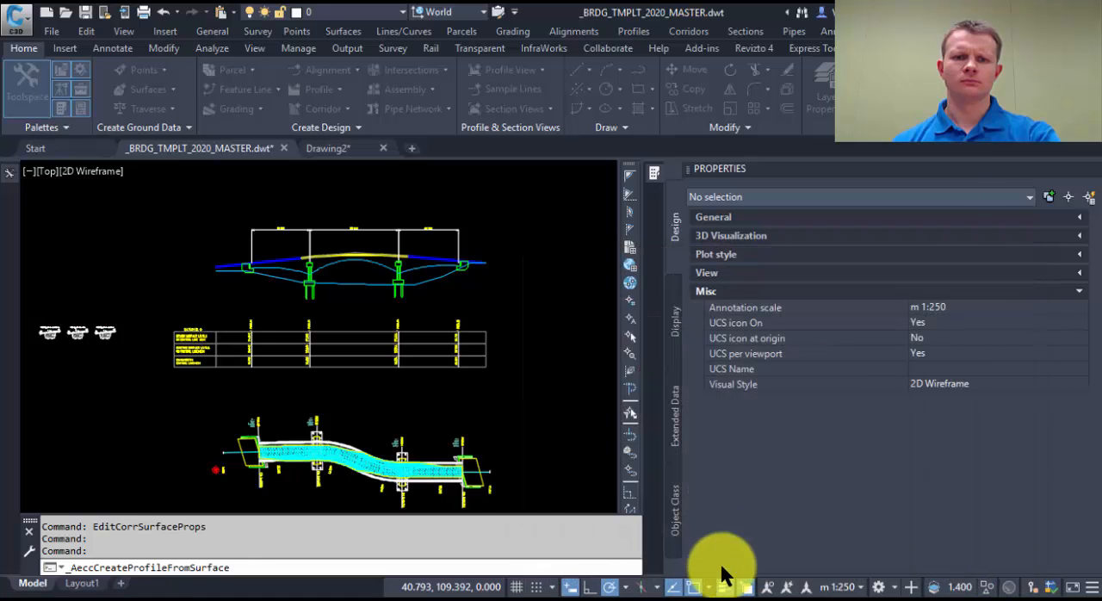
pyautogui.click(869, 476)
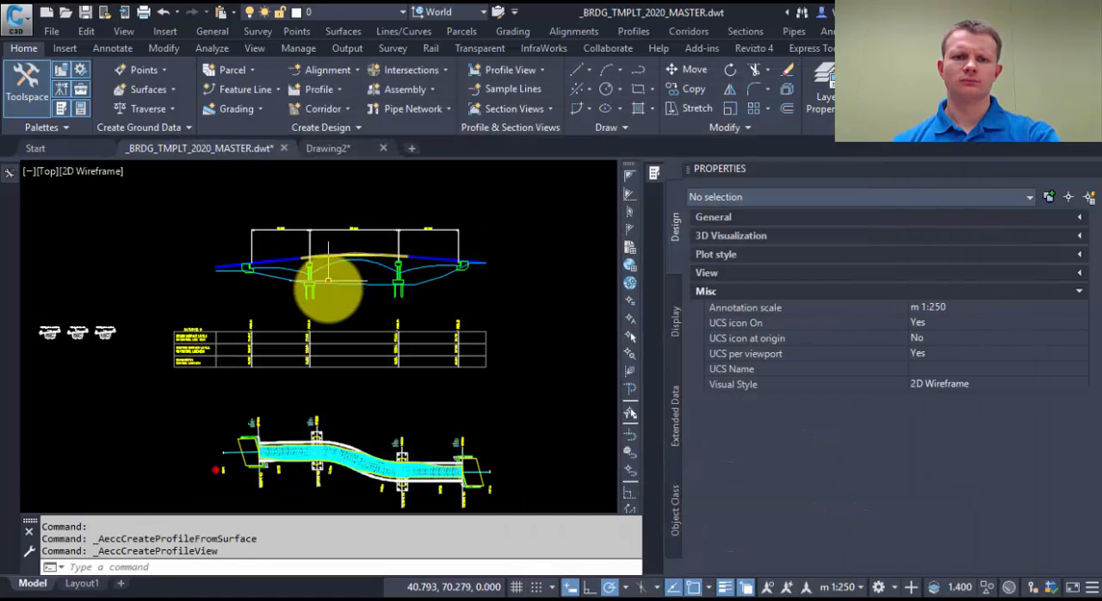
# Step: Examine the new soffit profile between the piers in the profile view
pyautogui.scroll(5, 327, 274)
pyautogui.moveTo(332, 269); pyautogui.dragTo(266, 280, button='middle')
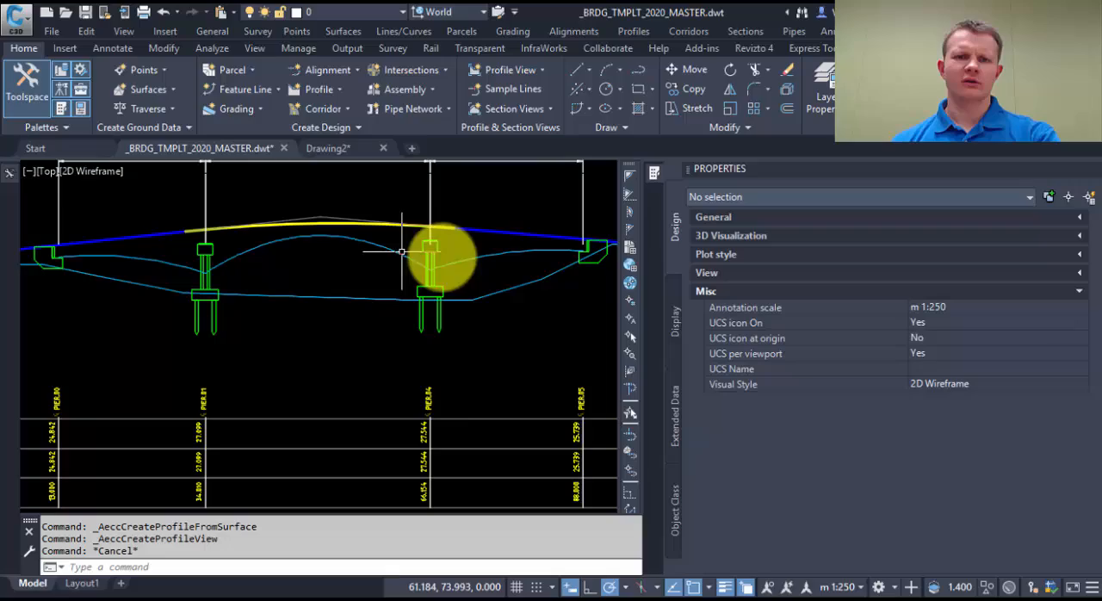
pyautogui.click(496, 252)
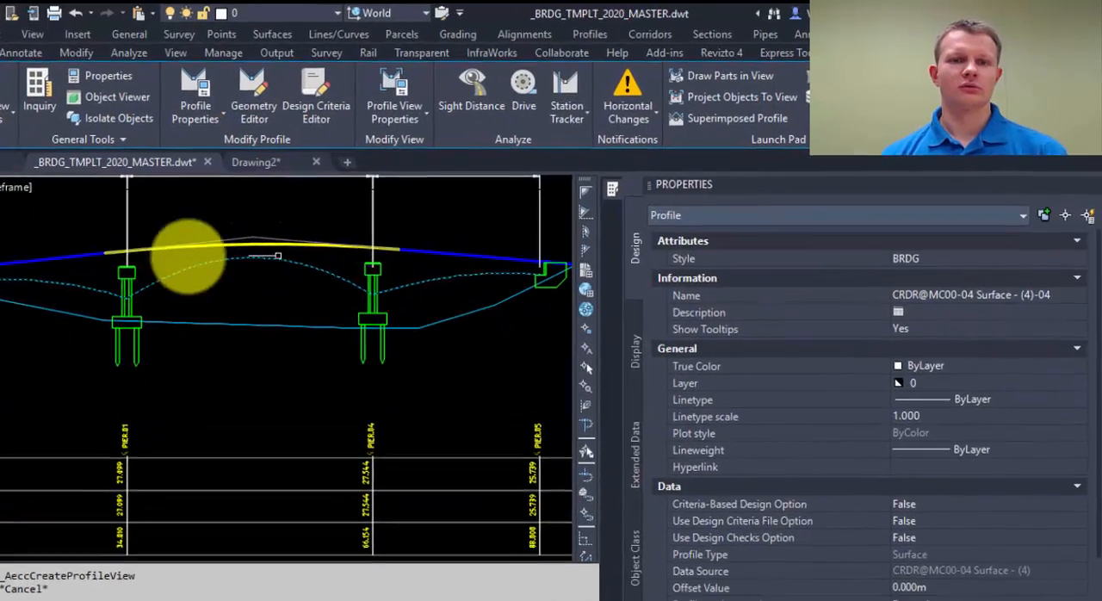
pyautogui.scroll(-4, 172, 293)
pyautogui.moveTo(186, 316); pyautogui.dragTo(326, 254, button='middle')
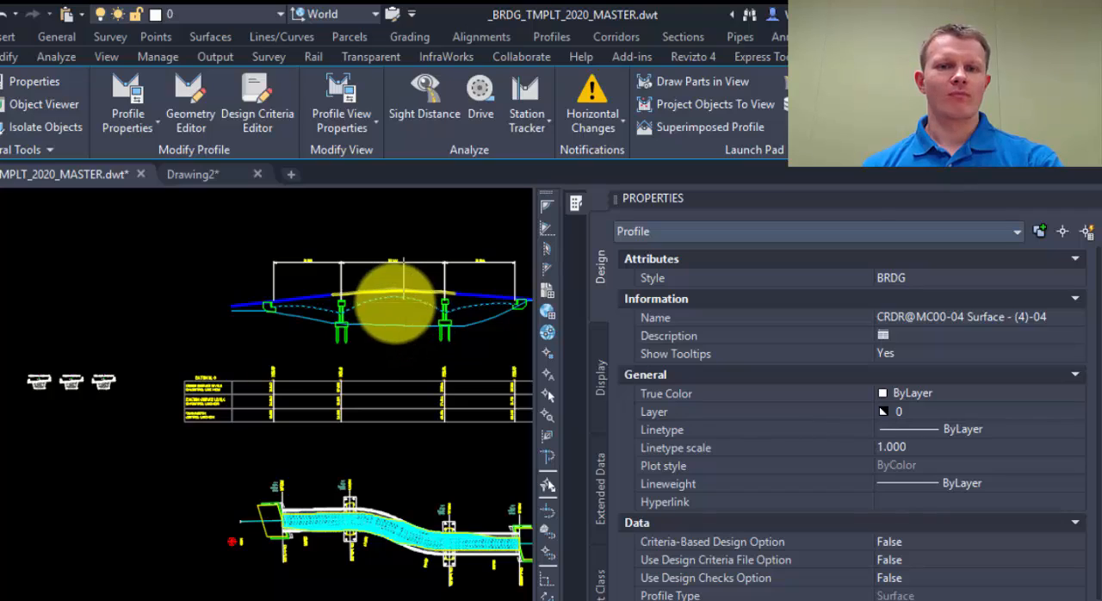
pyautogui.press('Escape')
# Step: Set the style of the deck corridor's soffit surface to No Display in the plan view
pyautogui.moveTo(322, 361); pyautogui.dragTo(341, 276, button='middle')
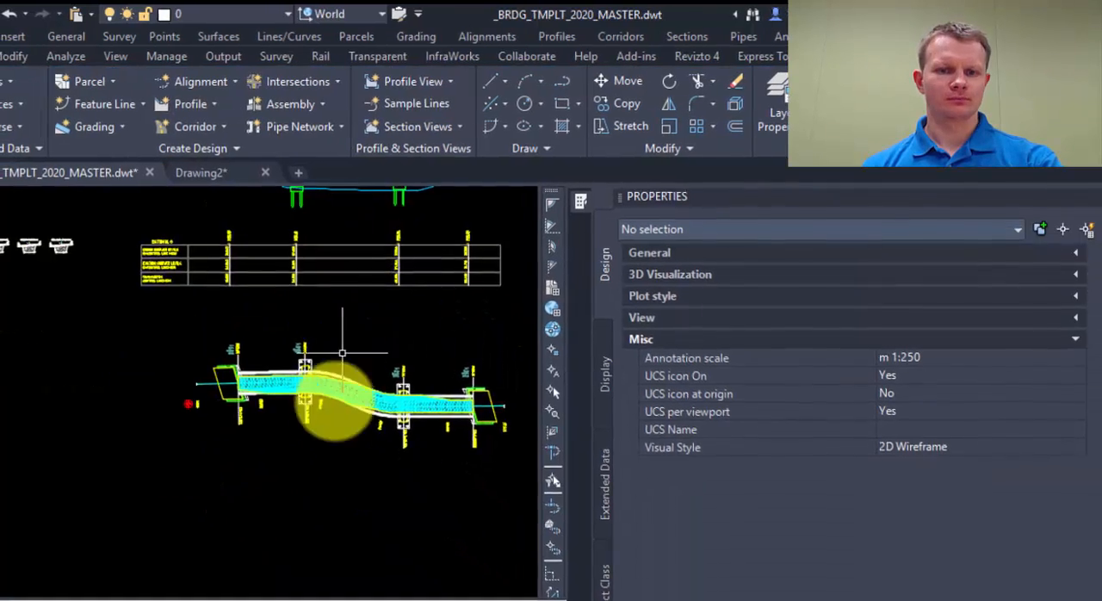
pyautogui.scroll(3, 342, 352)
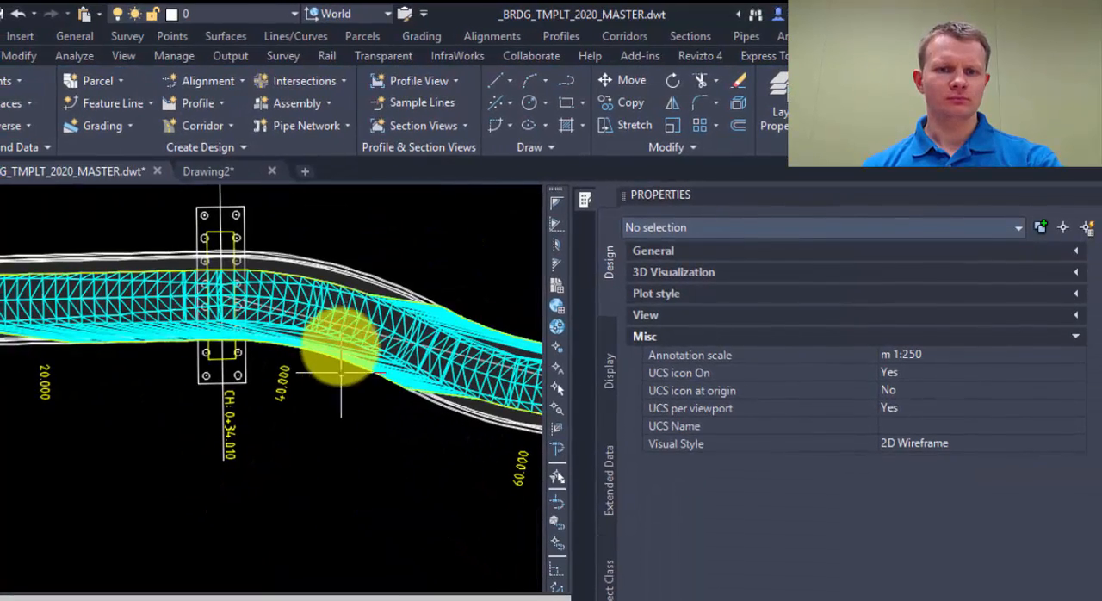
pyautogui.click(349, 315)
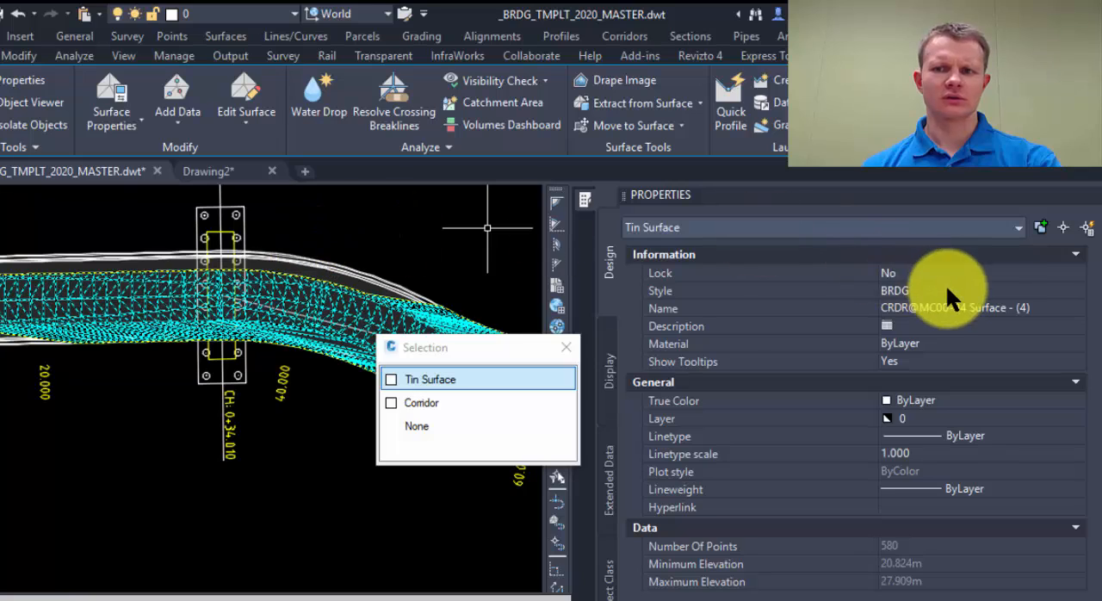
pyautogui.click(945, 291)
pyautogui.click(945, 289)
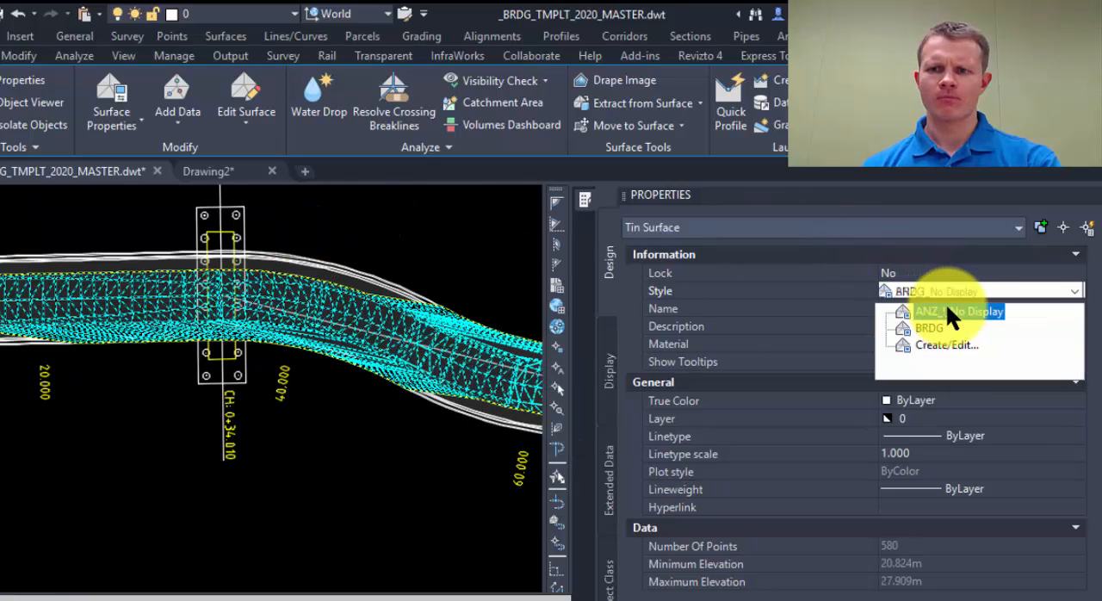
pyautogui.click(945, 302)
pyautogui.scroll(-6, 411, 246)
pyautogui.press('Escape')
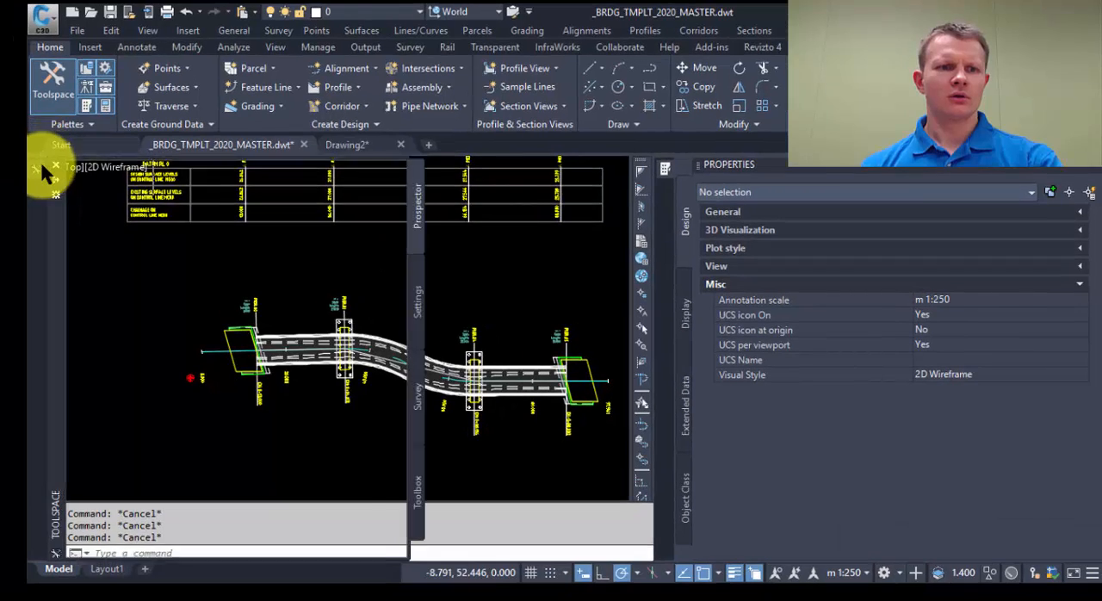
# Step: Dock the Toolspace and check the Rebuild - Automatic option of the CRDR@MC00-04 soffit surface
pyautogui.moveTo(0, 168)
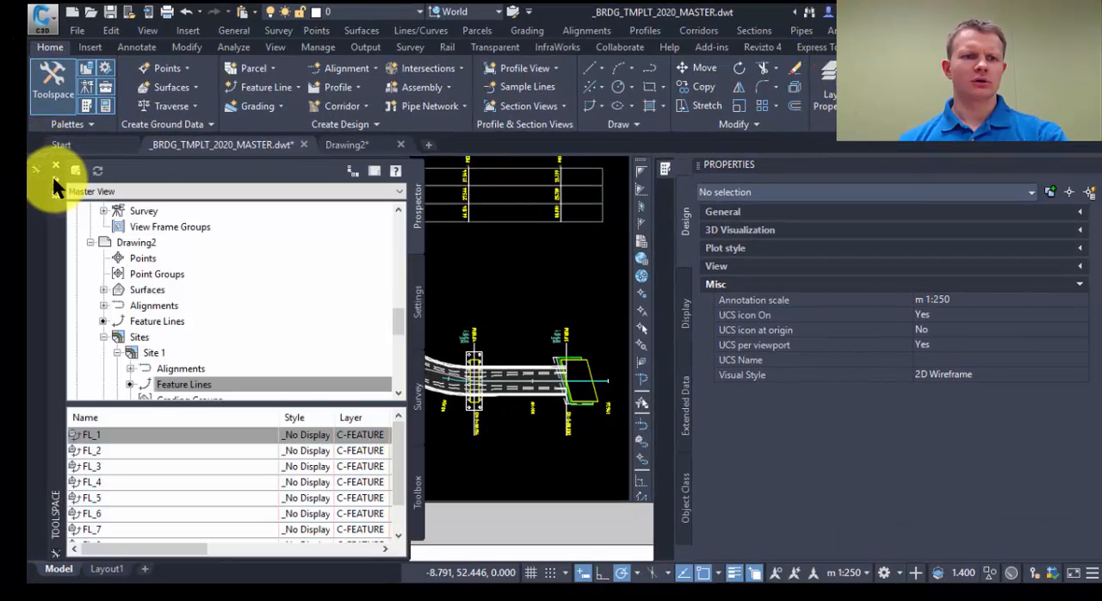
pyautogui.click(53, 194)
pyautogui.click(92, 307)
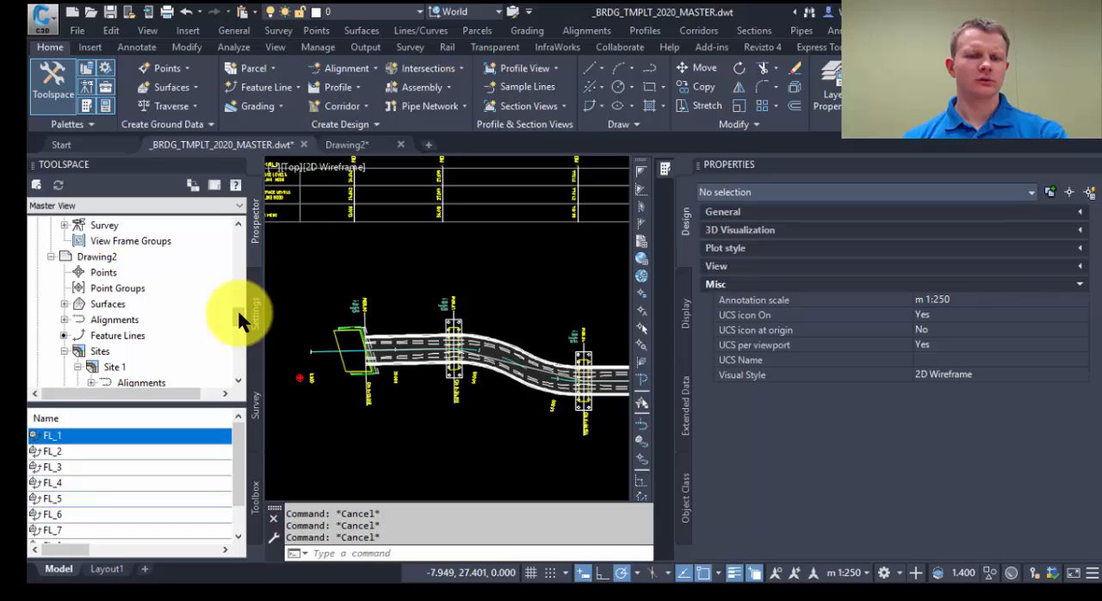
pyautogui.moveTo(237, 308); pyautogui.dragTo(239, 230)
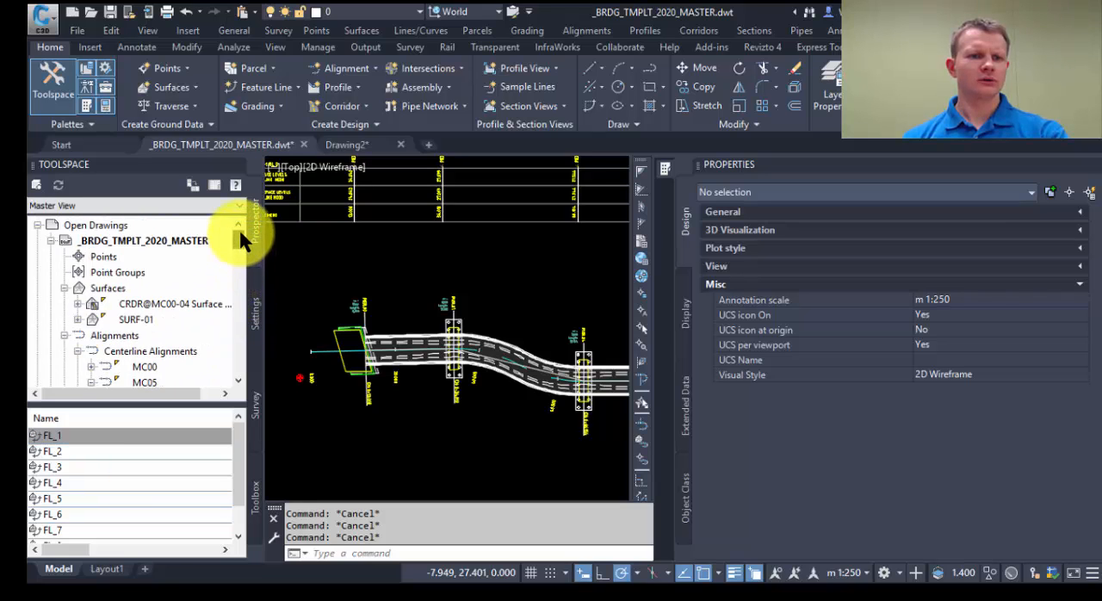
pyautogui.rightClick(129, 301)
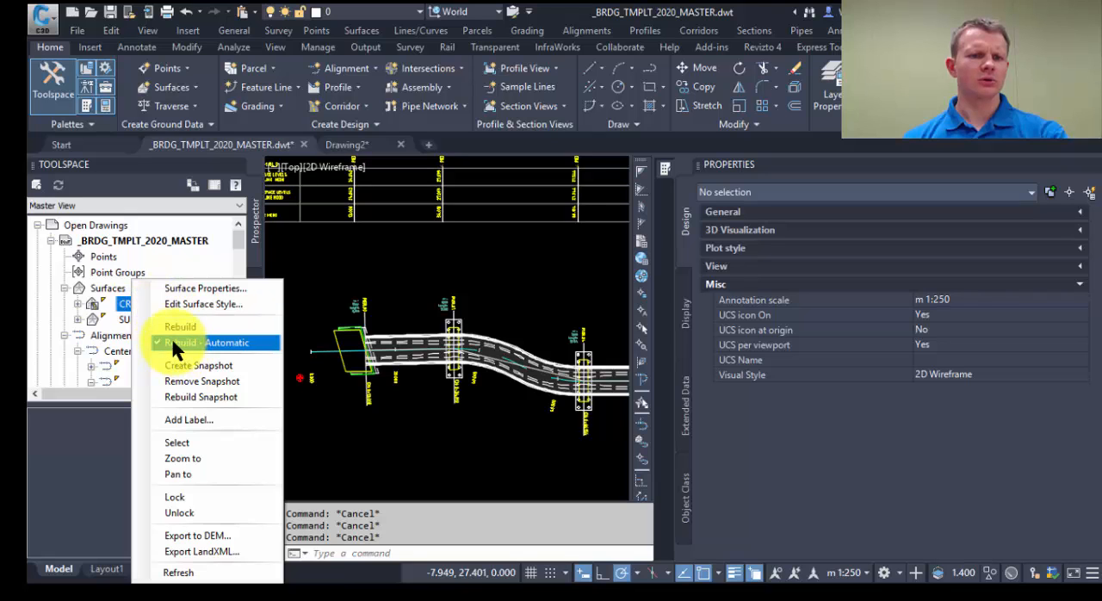
pyautogui.click(173, 340)
pyautogui.click(326, 250)
# Step: Set Value1 to 5 m for both Parabolic In Full Number Transform subassemblies of the middle bridge assembly
pyautogui.scroll(-2, 325, 250)
pyautogui.moveTo(334, 258)
pyautogui.mouseDown(button='middle')
pyautogui.moveTo(401, 319)
pyautogui.moveTo(419, 381)
pyautogui.mouseUp(button='middle')
pyautogui.scroll(2, 326, 326)
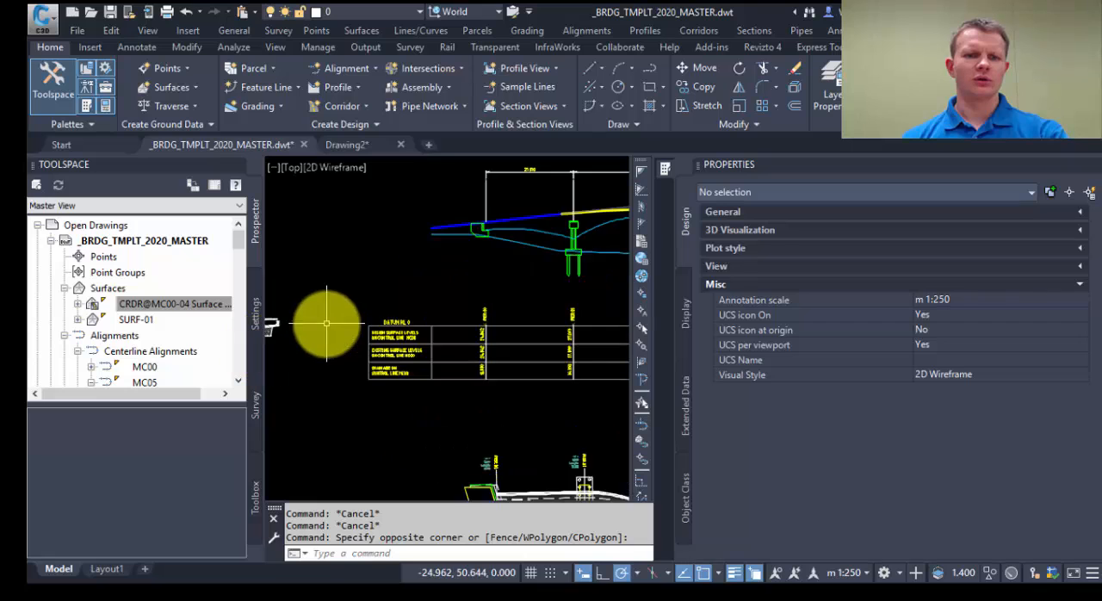
pyautogui.moveTo(326, 325); pyautogui.dragTo(507, 309, button='middle')
pyautogui.scroll(4, 393, 319)
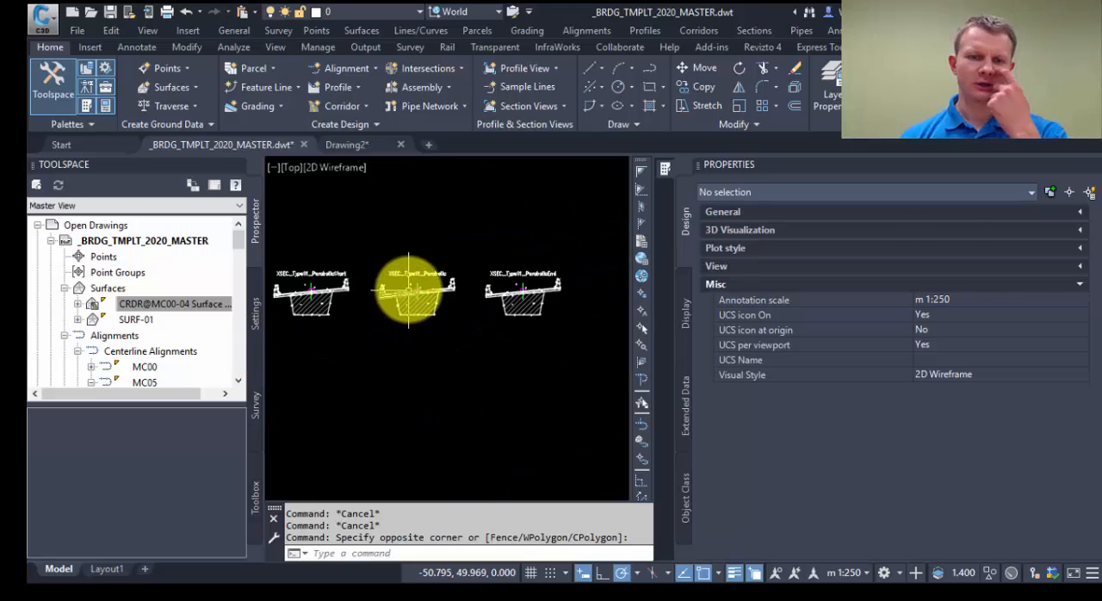
pyautogui.scroll(5, 408, 288)
pyautogui.click(445, 275)
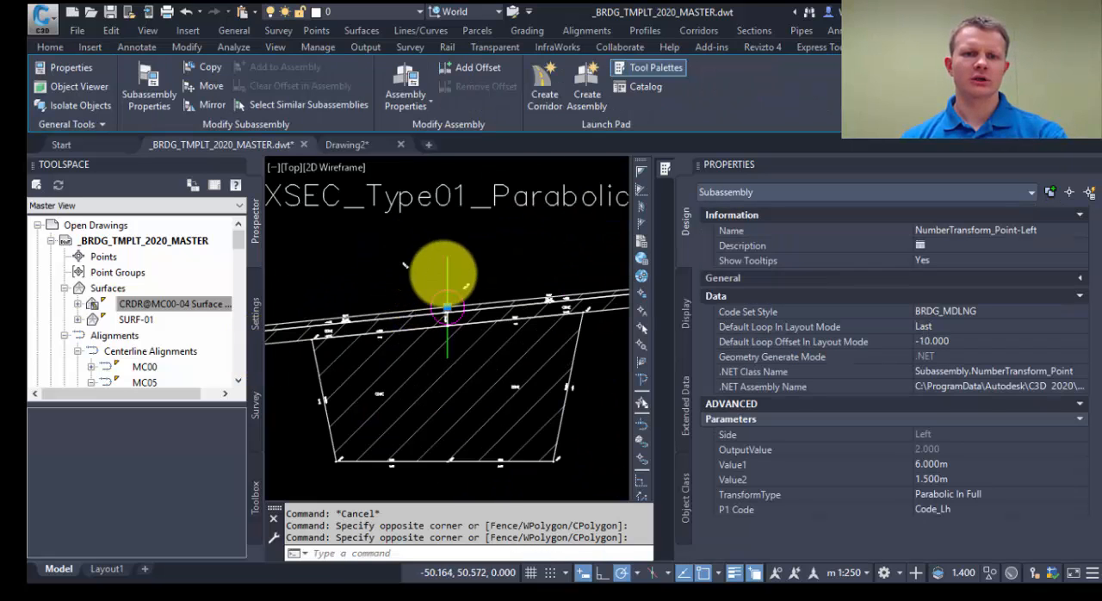
pyautogui.click(465, 287)
pyautogui.scroll(-7, 457, 264)
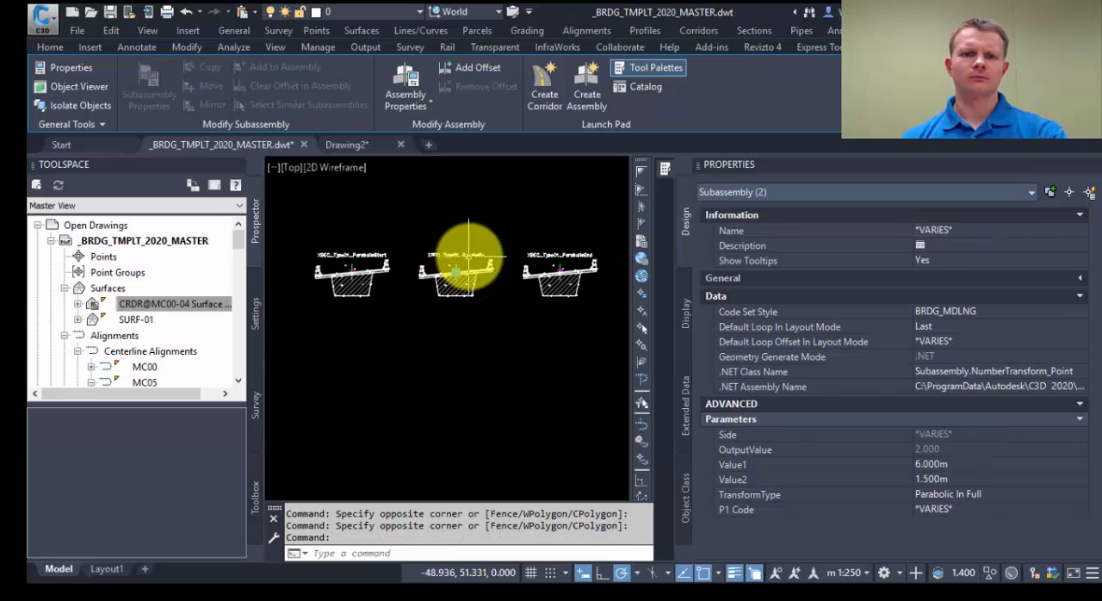
pyautogui.click(974, 465)
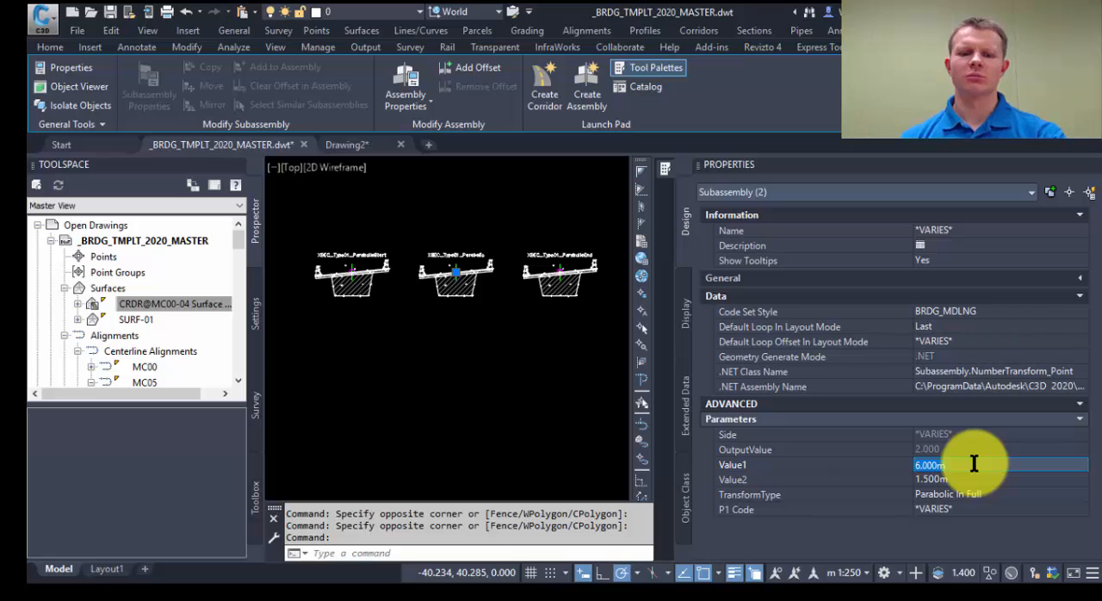
pyautogui.write('5')
pyautogui.press('Return')
pyautogui.press('Escape')
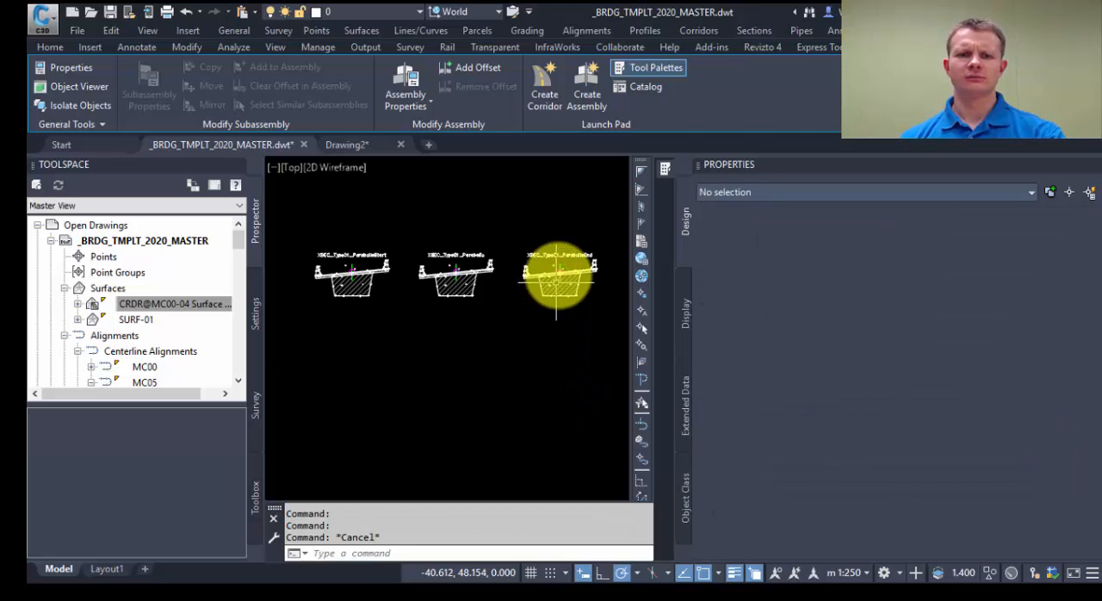
pyautogui.scroll(6, 562, 269)
pyautogui.click(551, 284)
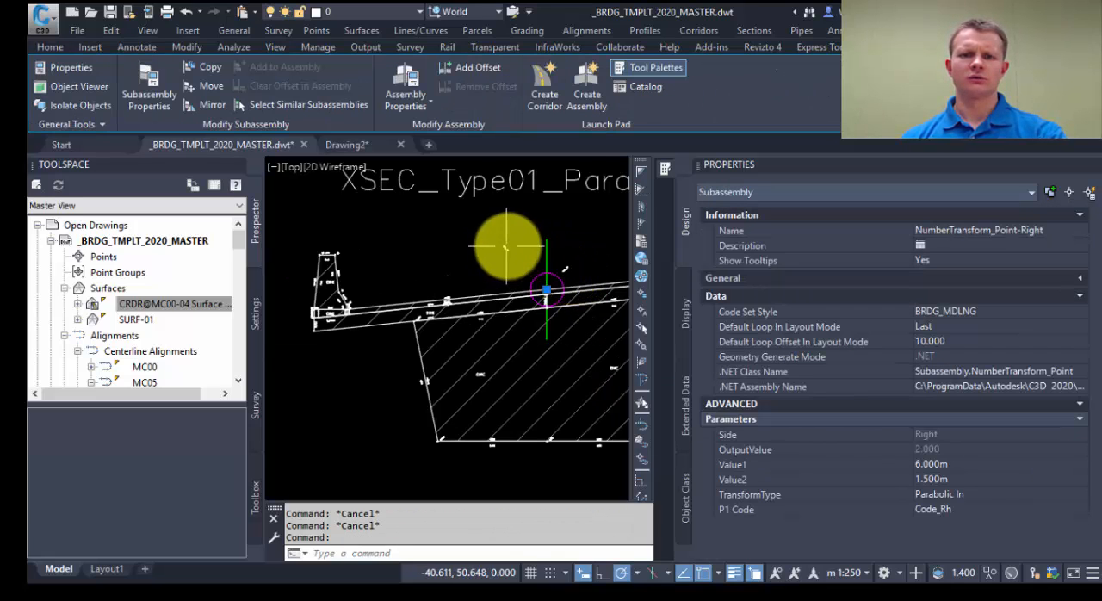
pyautogui.click(507, 246)
pyautogui.scroll(-7, 496, 262)
pyautogui.scroll(7, 321, 262)
pyautogui.moveTo(322, 262); pyautogui.dragTo(429, 252, button='middle')
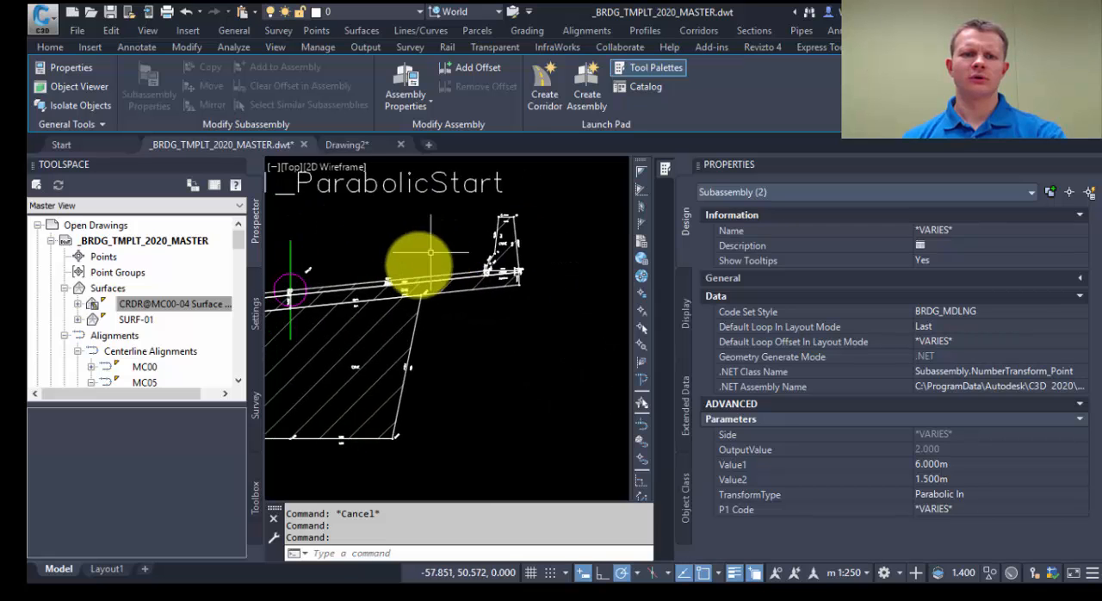
pyautogui.moveTo(314, 281); pyautogui.dragTo(490, 258, button='middle')
pyautogui.scroll(4, 491, 258)
pyautogui.click(519, 240)
pyautogui.click(514, 217)
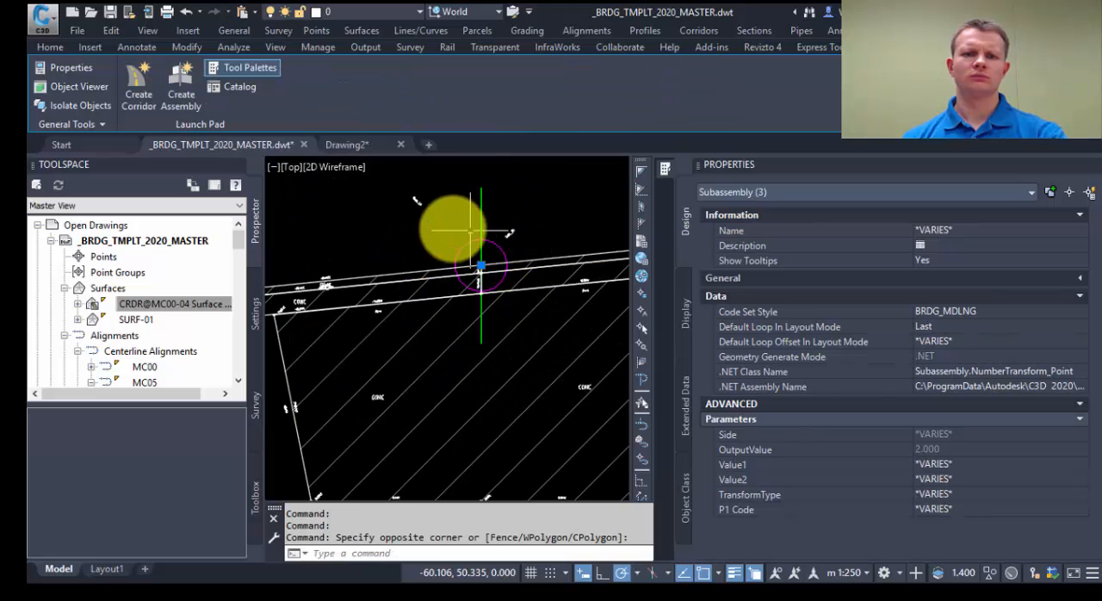
pyautogui.click(470, 230)
pyautogui.click(406, 187)
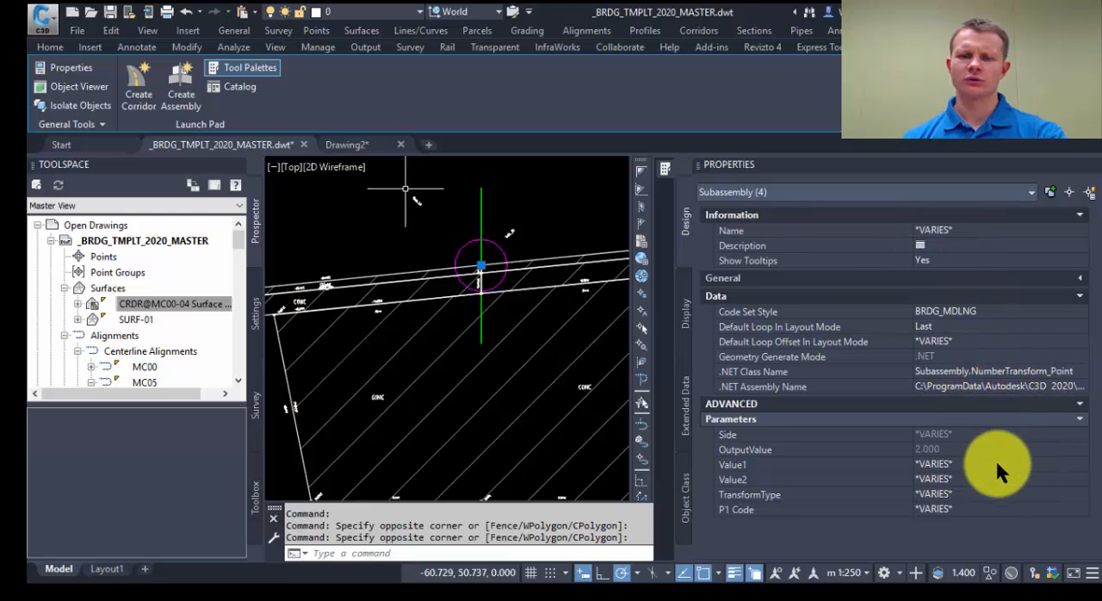
pyautogui.moveTo(525, 211); pyautogui.dragTo(558, 336, button='middle')
pyautogui.press('Escape')
# Step: Set Value2 to 5 m for the left and right Number Transform subassemblies of the XSEC_Type01_ParabolicStart assembly
pyautogui.scroll(3, 529, 309)
pyautogui.scroll(-5, 556, 335)
pyautogui.moveTo(555, 334); pyautogui.dragTo(461, 329, button='middle')
pyautogui.scroll(5, 461, 326)
pyautogui.press('Escape')
pyautogui.click(459, 323)
pyautogui.click(428, 277)
pyautogui.scroll(-4, 392, 280)
pyautogui.moveTo(392, 280); pyautogui.dragTo(460, 290, button='middle')
pyautogui.scroll(2, 458, 289)
pyautogui.click(429, 293)
pyautogui.click(362, 239)
pyautogui.click(988, 480)
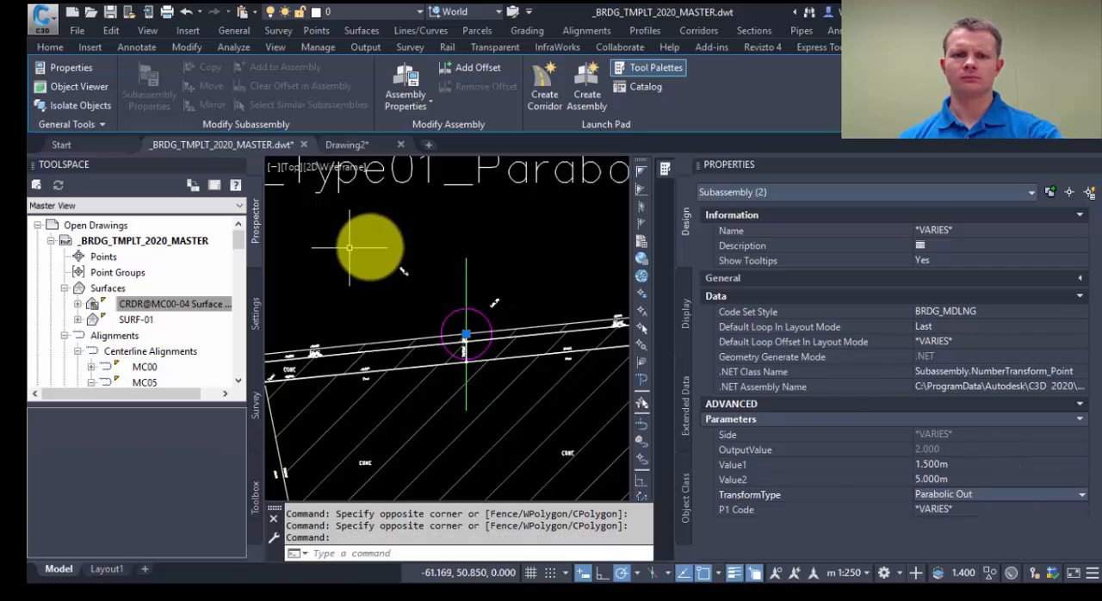
pyautogui.press('Escape')
# Step: Set Value1 to 5 m for the left and right Number Transform subassemblies of the XSEC_Type01_ParabolicEnd assembly
pyautogui.scroll(-7, 355, 247)
pyautogui.moveTo(510, 269); pyautogui.dragTo(367, 306, button='middle')
pyautogui.scroll(5, 594, 290)
pyautogui.scroll(3, 593, 290)
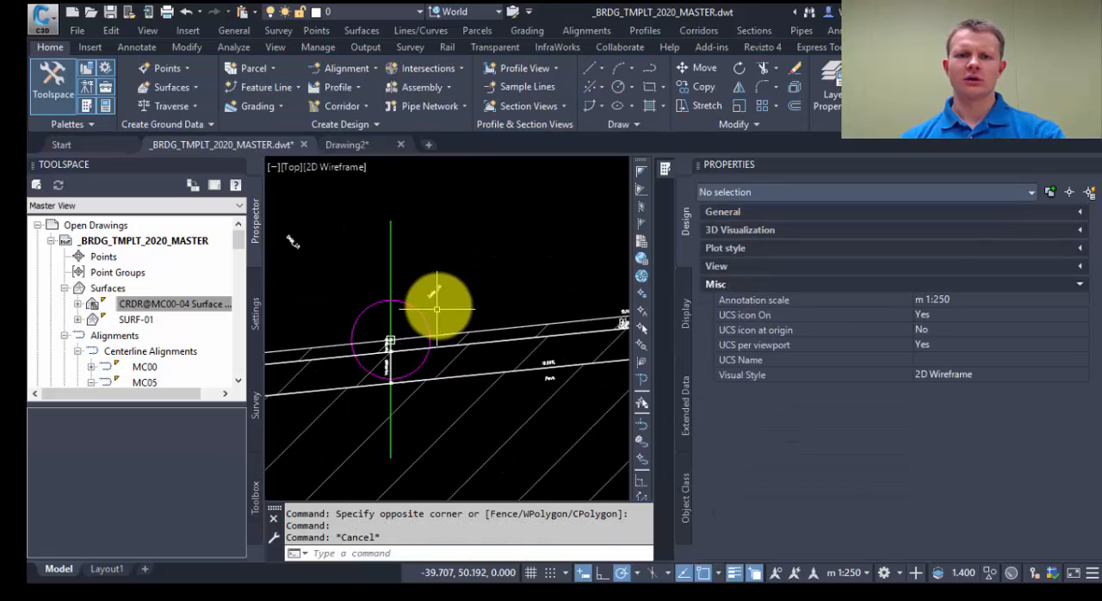
pyautogui.click(439, 300)
pyautogui.click(345, 261)
pyautogui.click(913, 497)
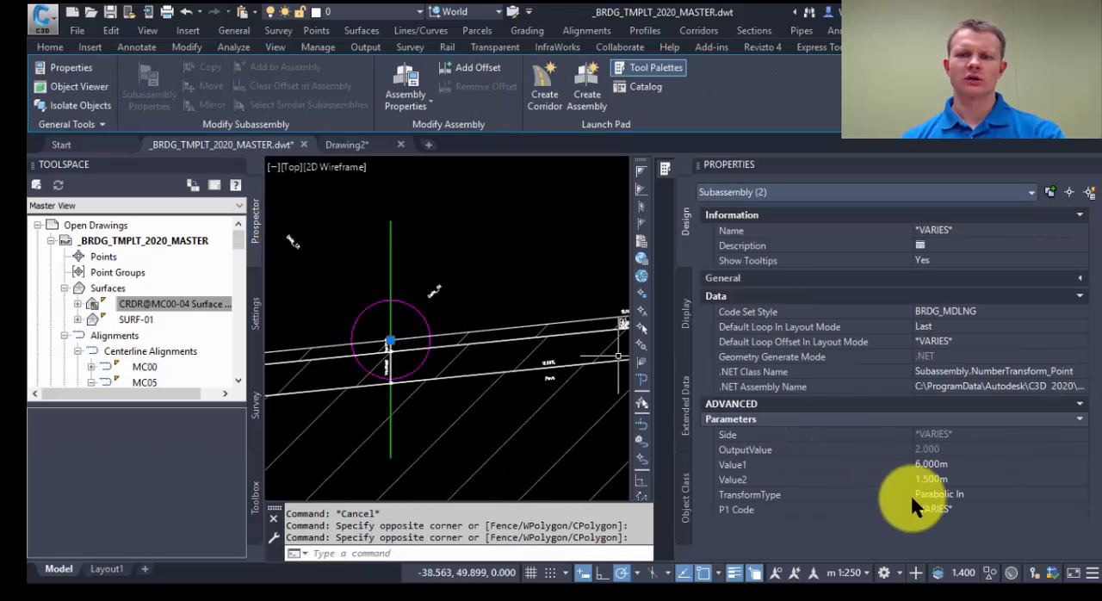
pyautogui.press('Return')
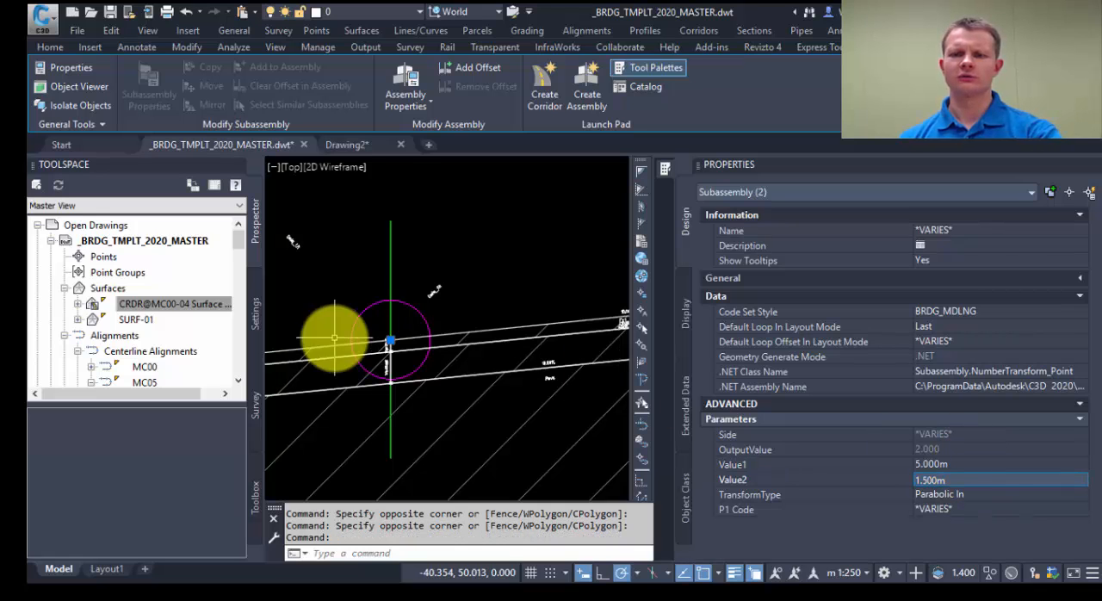
pyautogui.scroll(-6, 477, 312)
pyautogui.press('Escape')
# Step: Rebuild the CRDR@MC00-04 corridor with the updated girder depth values
pyautogui.scroll(-6, 531, 326)
pyautogui.moveTo(577, 320); pyautogui.dragTo(341, 271, button='middle')
pyautogui.moveTo(472, 288); pyautogui.dragTo(385, 329, button='middle')
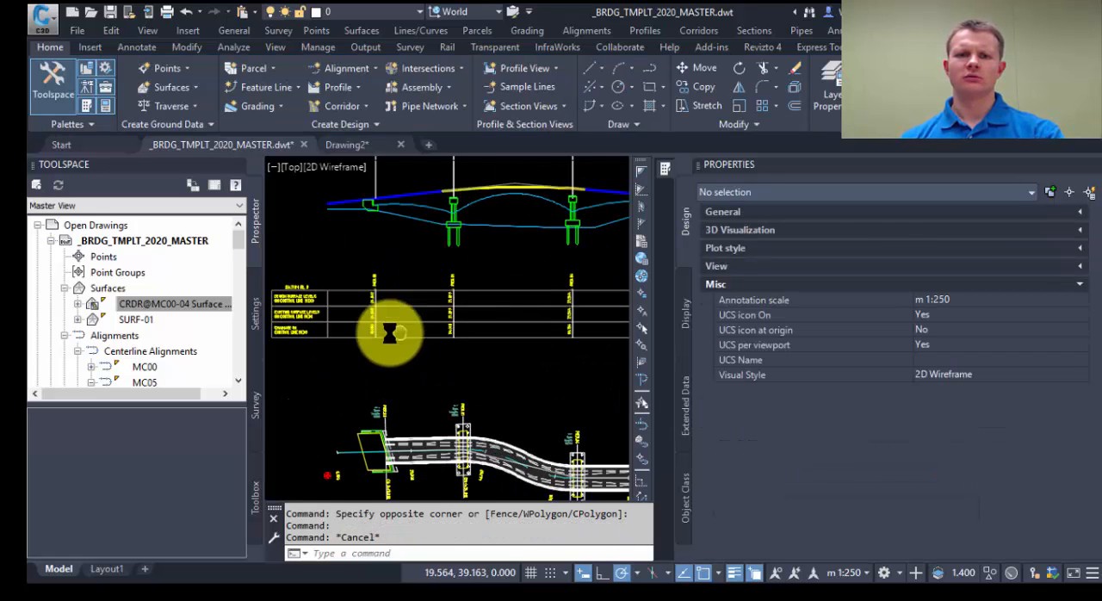
pyautogui.click(484, 441)
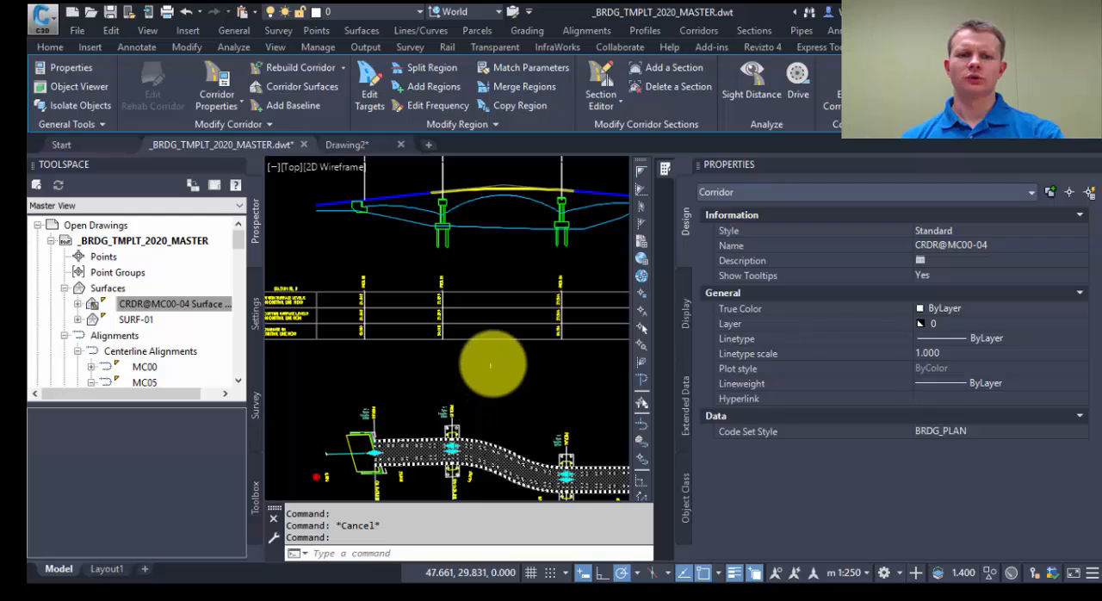
pyautogui.rightClick(492, 365)
pyautogui.click(554, 269)
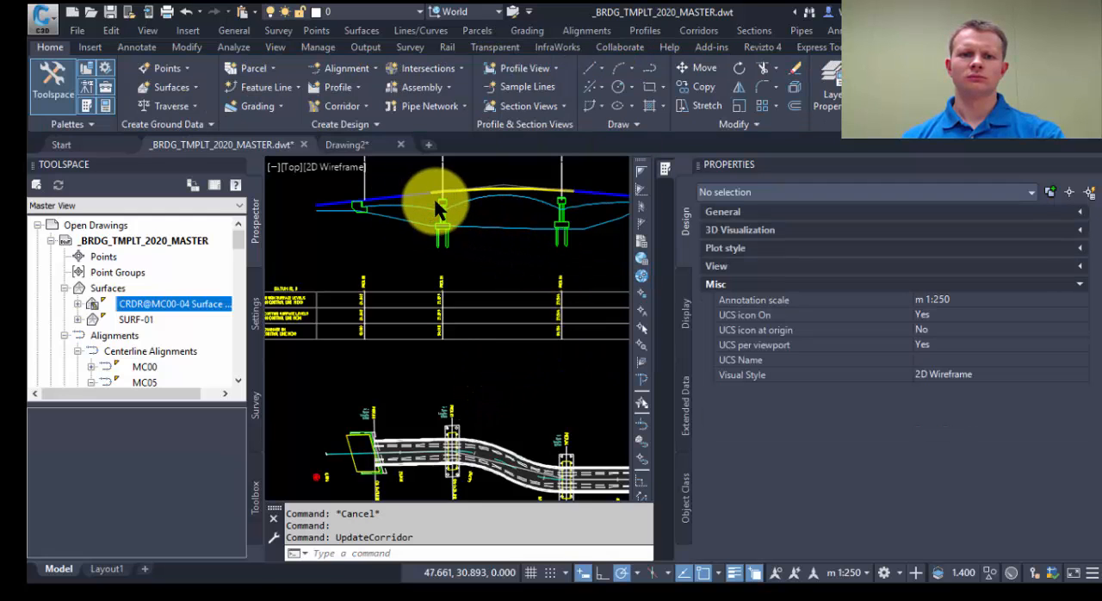
# Step: Examine the updated soffit profile against the projected BR.00_Piers feature line at the piers in the profile view
pyautogui.moveTo(552, 212)
pyautogui.mouseDown(button='middle')
pyautogui.moveTo(522, 239)
pyautogui.moveTo(438, 246)
pyautogui.moveTo(692, 296)
pyautogui.mouseUp(button='middle')
pyautogui.scroll(5, 428, 233)
pyautogui.scroll(-5, 408, 263)
pyautogui.press('Escape')
pyautogui.moveTo(590, 289); pyautogui.dragTo(433, 298, button='middle')
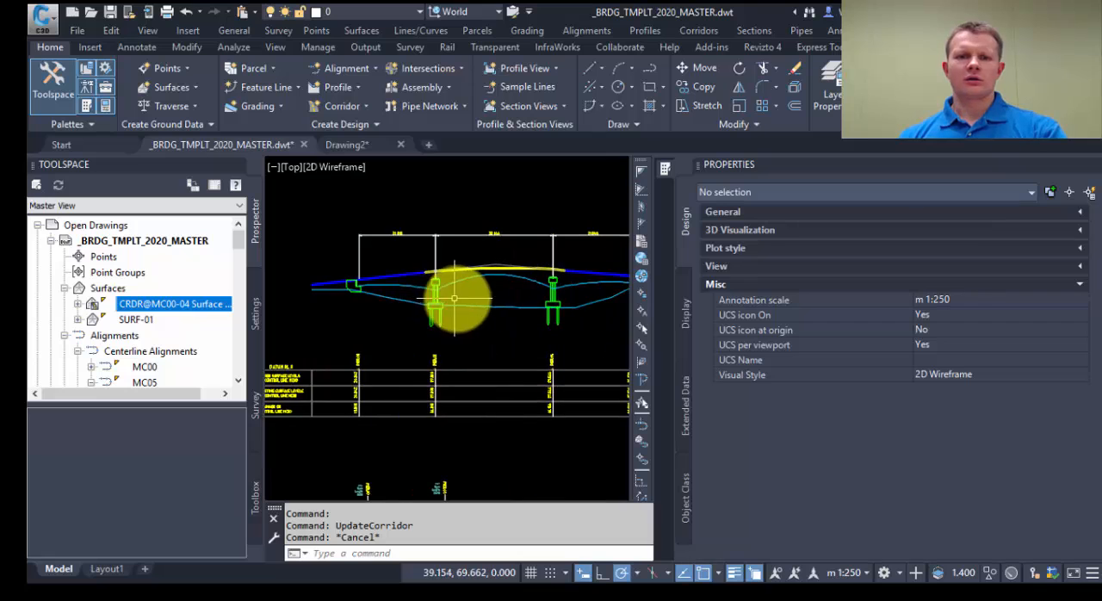
pyautogui.scroll(4, 454, 298)
pyautogui.press('Escape')
pyautogui.click(416, 308)
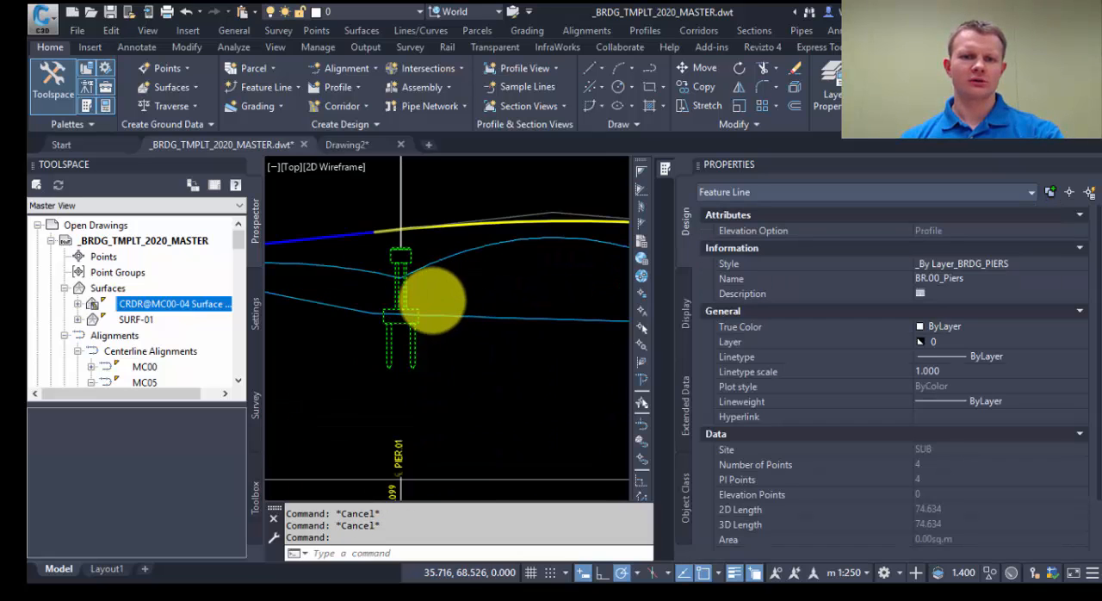
pyautogui.scroll(-3, 416, 308)
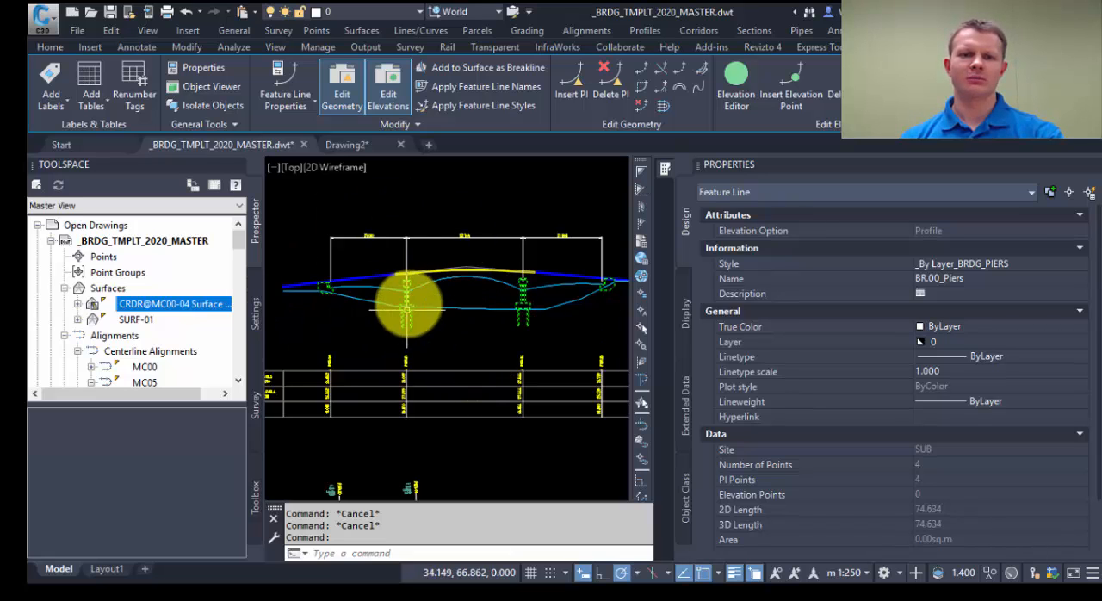
pyautogui.moveTo(470, 366); pyautogui.dragTo(464, 314, button='middle')
pyautogui.press('Escape')
# Step: Set the elevation option of the BR.00_Piers projection in profile view PV - 01 to the CRDR@MC00-04 surface profile and apply it
pyautogui.click(461, 317)
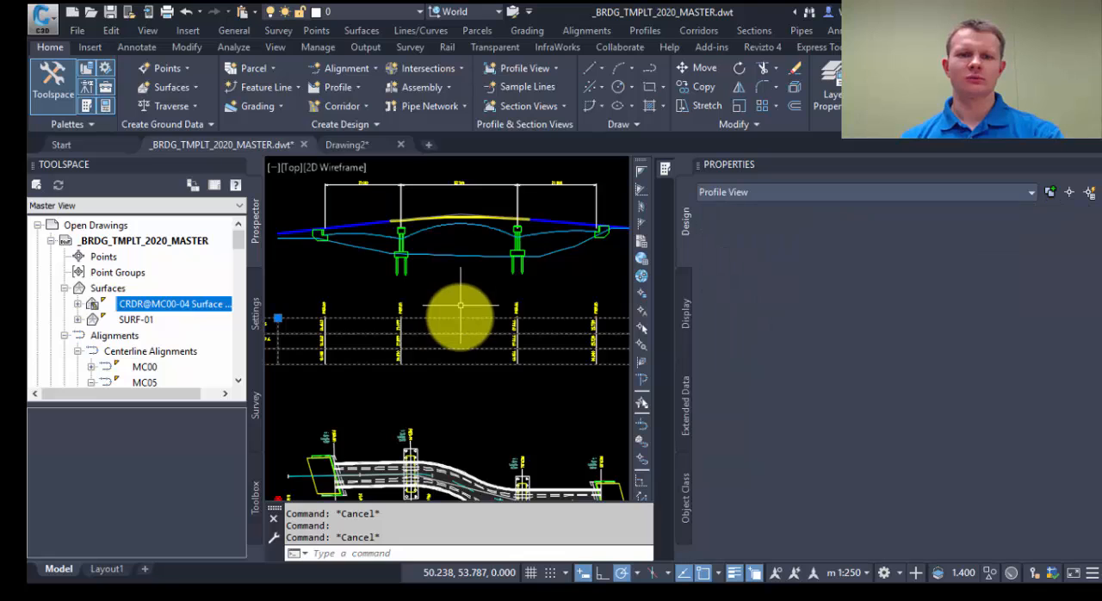
pyautogui.rightClick(459, 317)
pyautogui.click(559, 475)
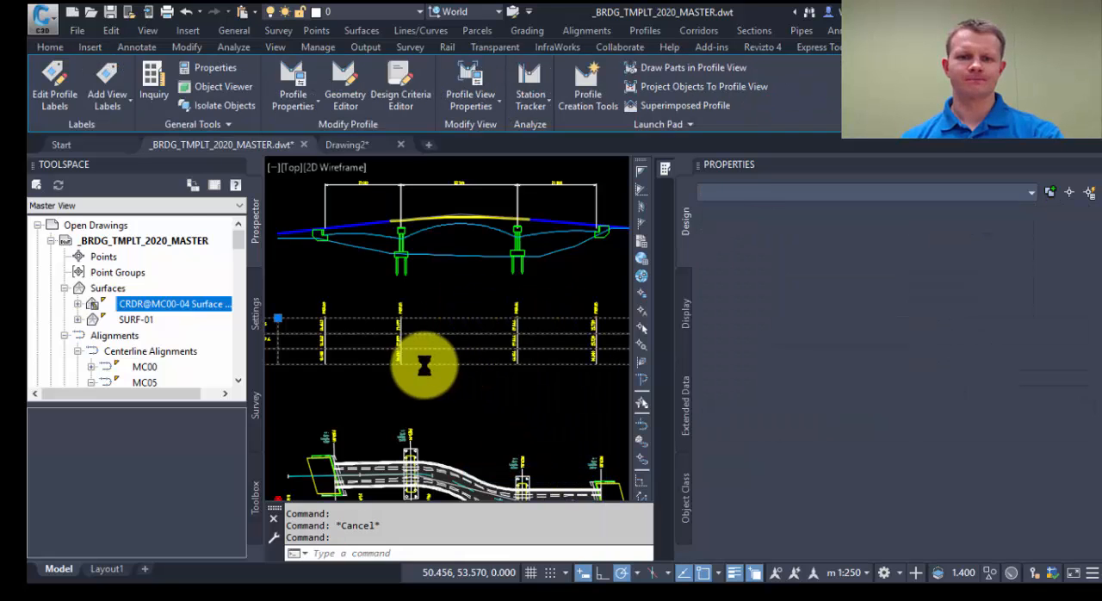
pyautogui.moveTo(222, 38); pyautogui.dragTo(801, 138)
pyautogui.click(777, 134)
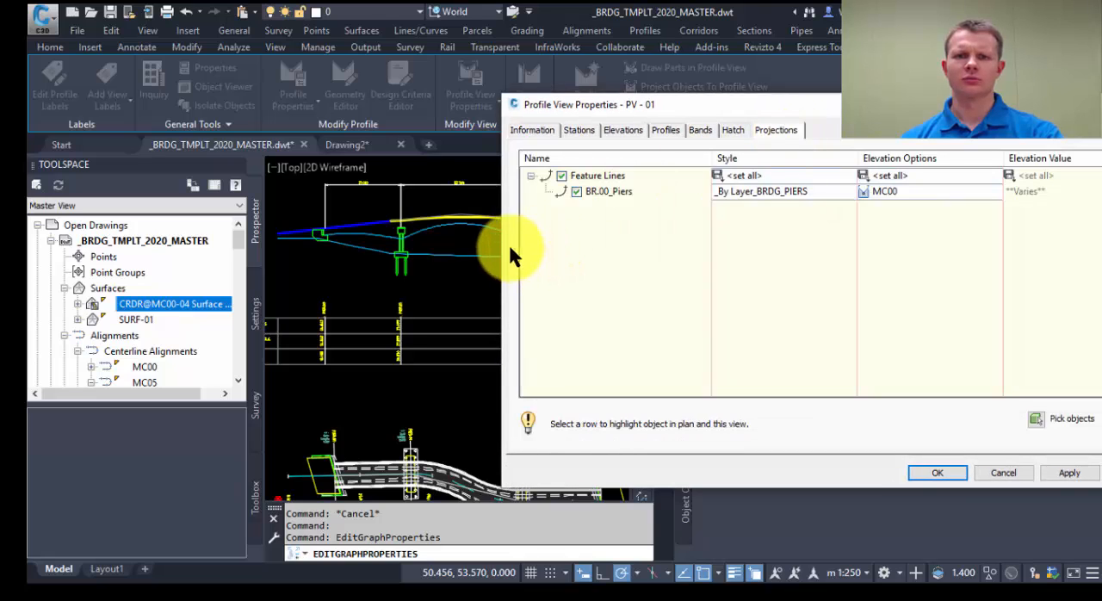
pyautogui.click(886, 191)
pyautogui.click(918, 308)
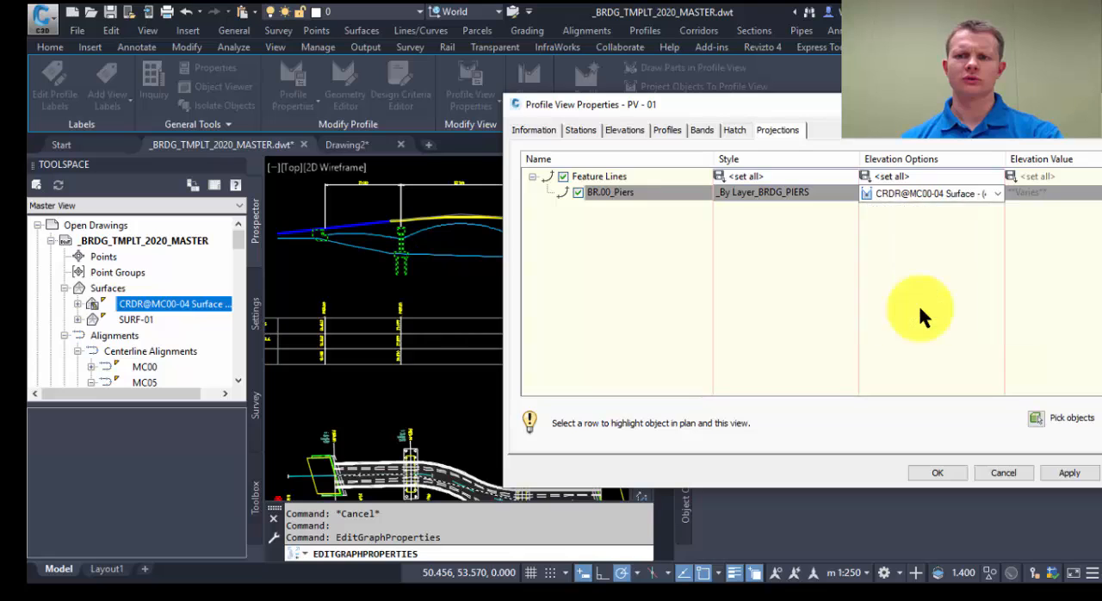
pyautogui.click(1066, 479)
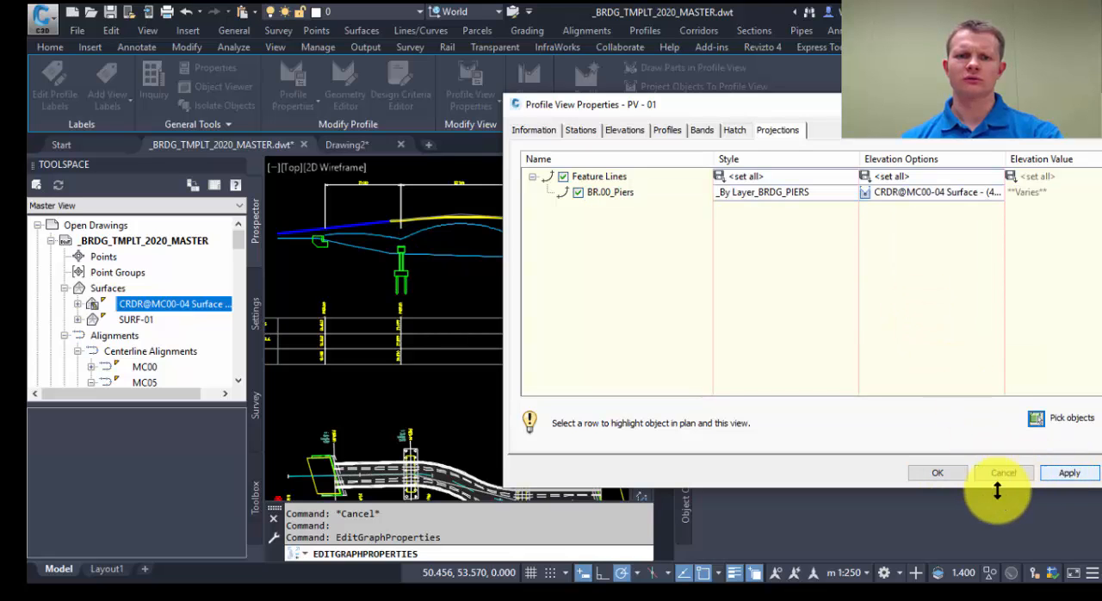
pyautogui.click(956, 476)
pyautogui.moveTo(499, 274); pyautogui.dragTo(445, 232, button='middle')
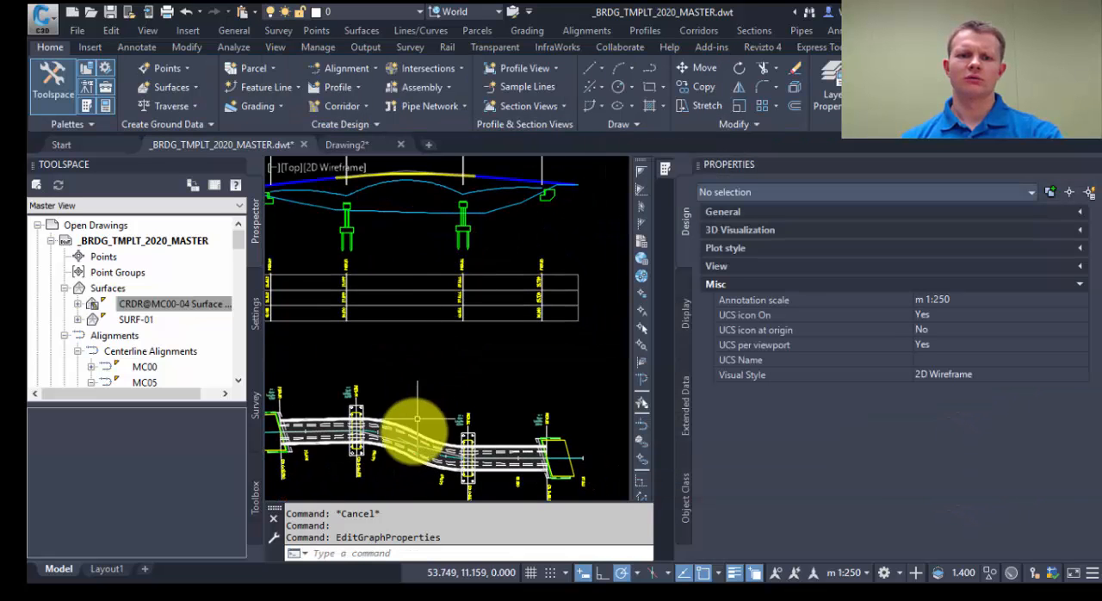
pyautogui.click(428, 460)
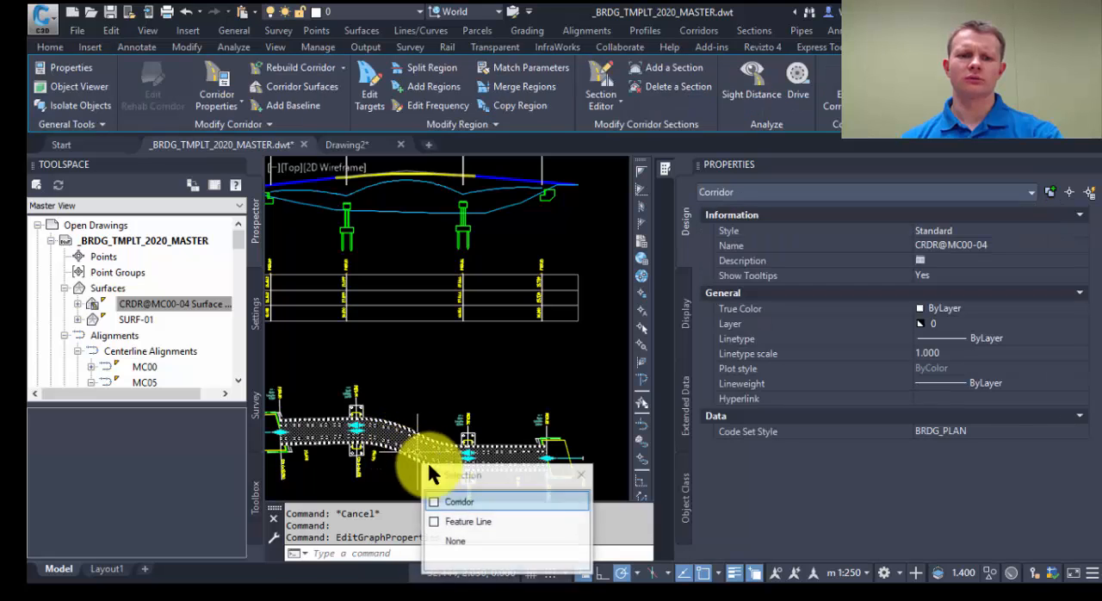
pyautogui.click(468, 523)
pyautogui.moveTo(382, 450)
pyautogui.mouseDown(button='middle')
pyautogui.moveTo(434, 444)
pyautogui.moveTo(451, 486)
pyautogui.moveTo(462, 467)
pyautogui.mouseUp(button='middle')
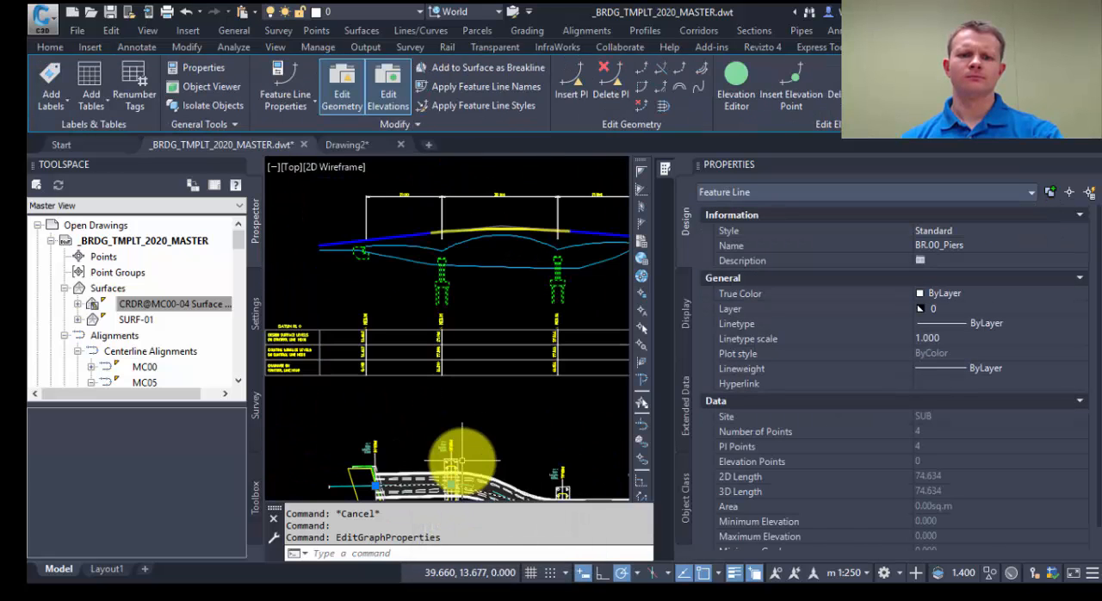
pyautogui.click(448, 483)
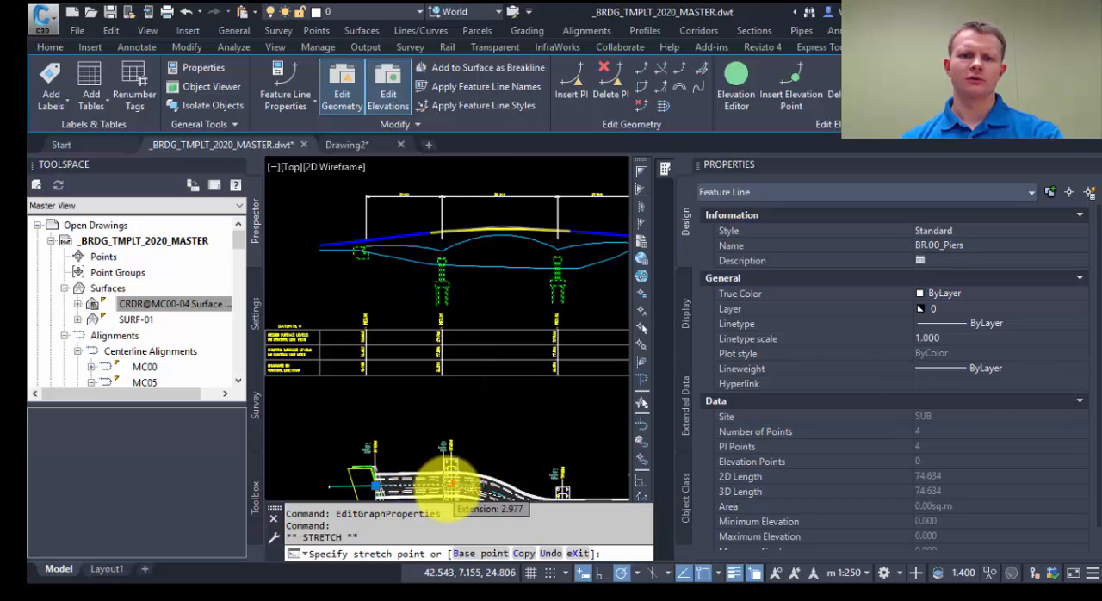
pyautogui.press('Escape')
pyautogui.press('Escape')
pyautogui.press('Escape')
pyautogui.press('Escape')
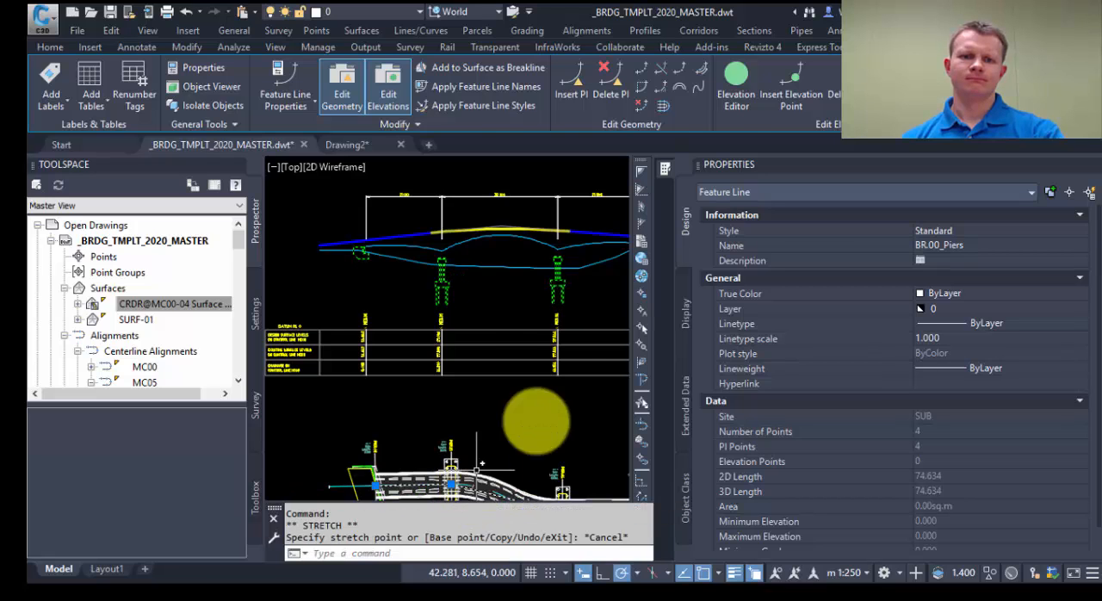
# Step: Collapse the Properties palette to enlarge the drawing area around the bridge profile and plan
pyautogui.moveTo(591, 379); pyautogui.dragTo(502, 366, button='middle')
pyautogui.moveTo(446, 325); pyautogui.dragTo(490, 300, button='middle')
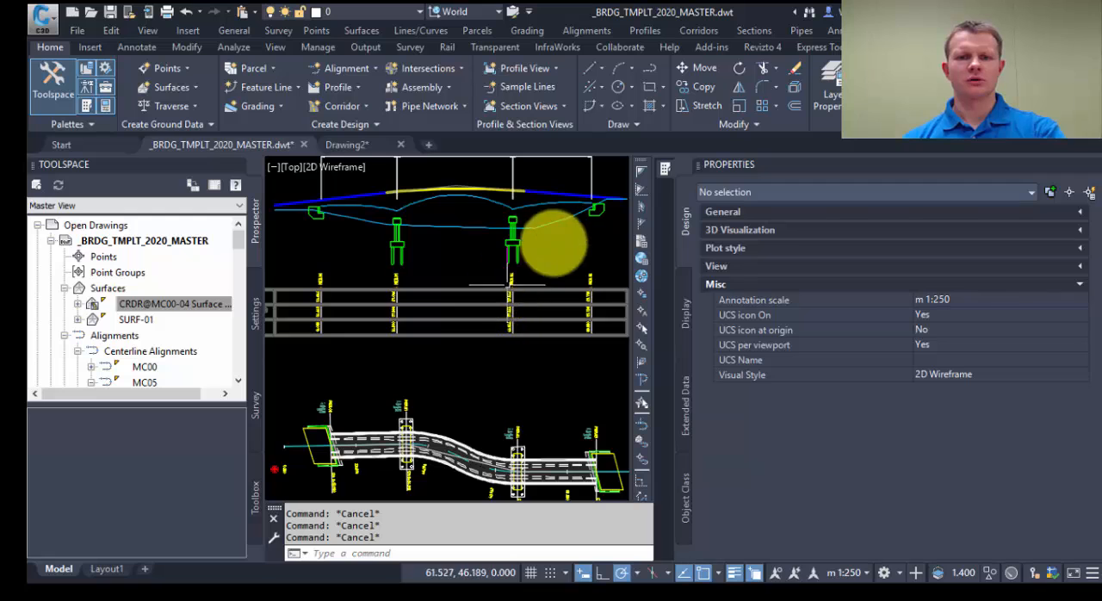
pyautogui.click(1092, 164)
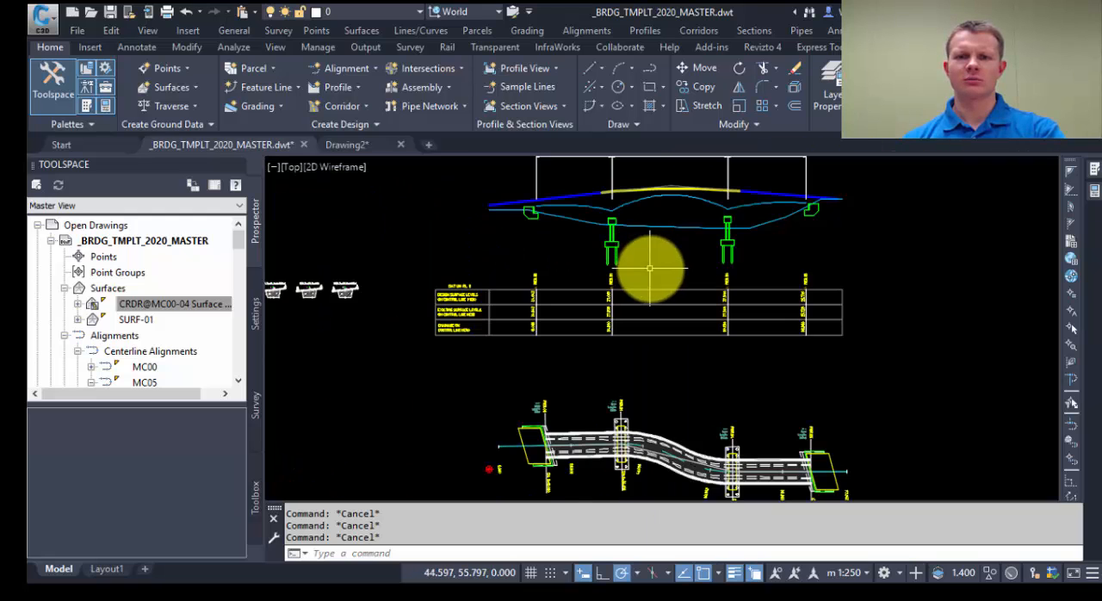